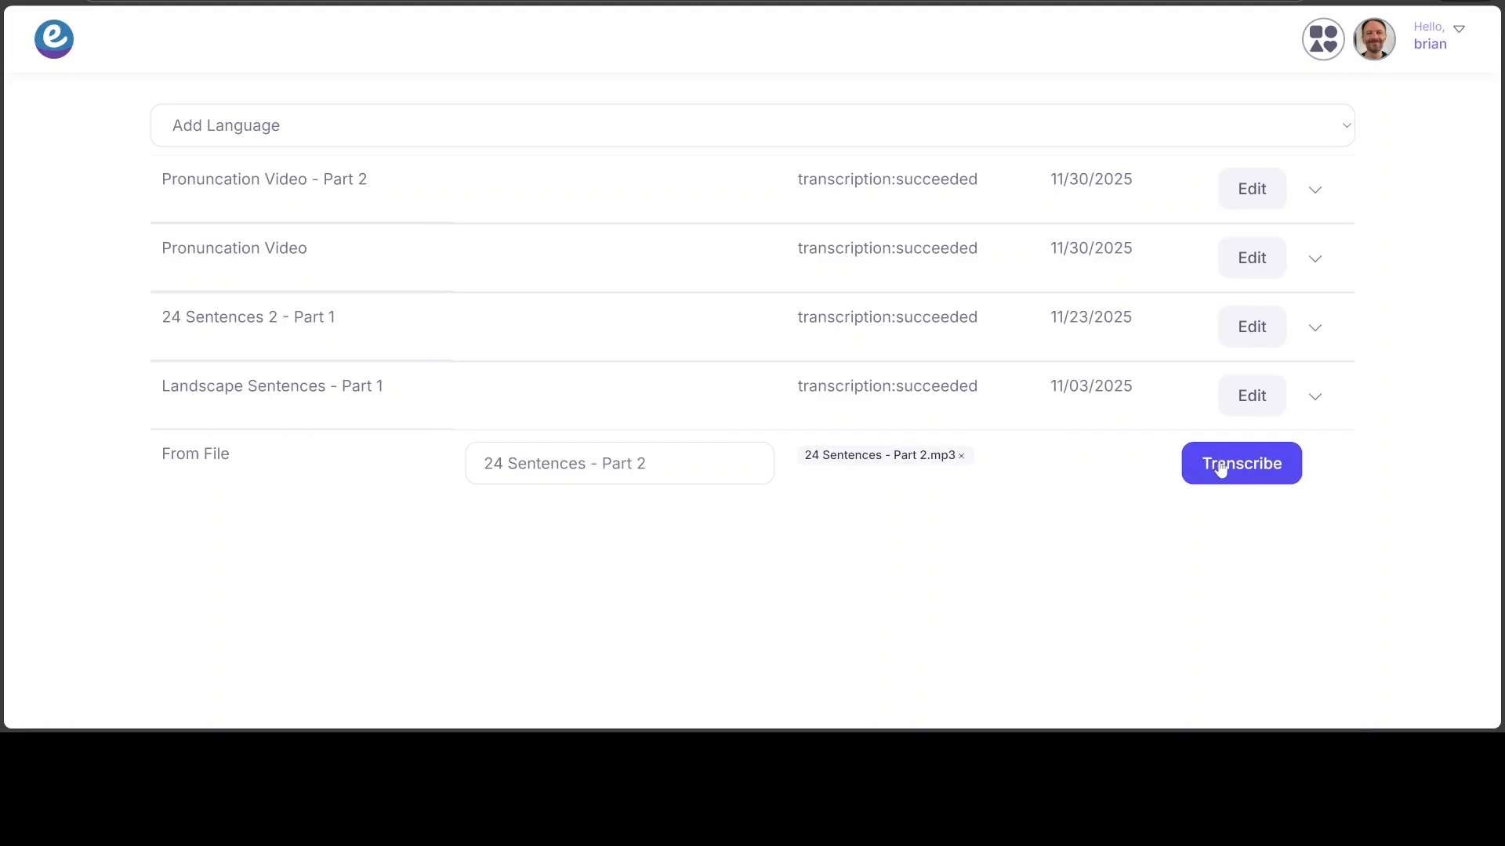
Transcribe the file 24 Sentences - Part 2.mp3 and open the resulting transcript for editing
click(1221, 468)
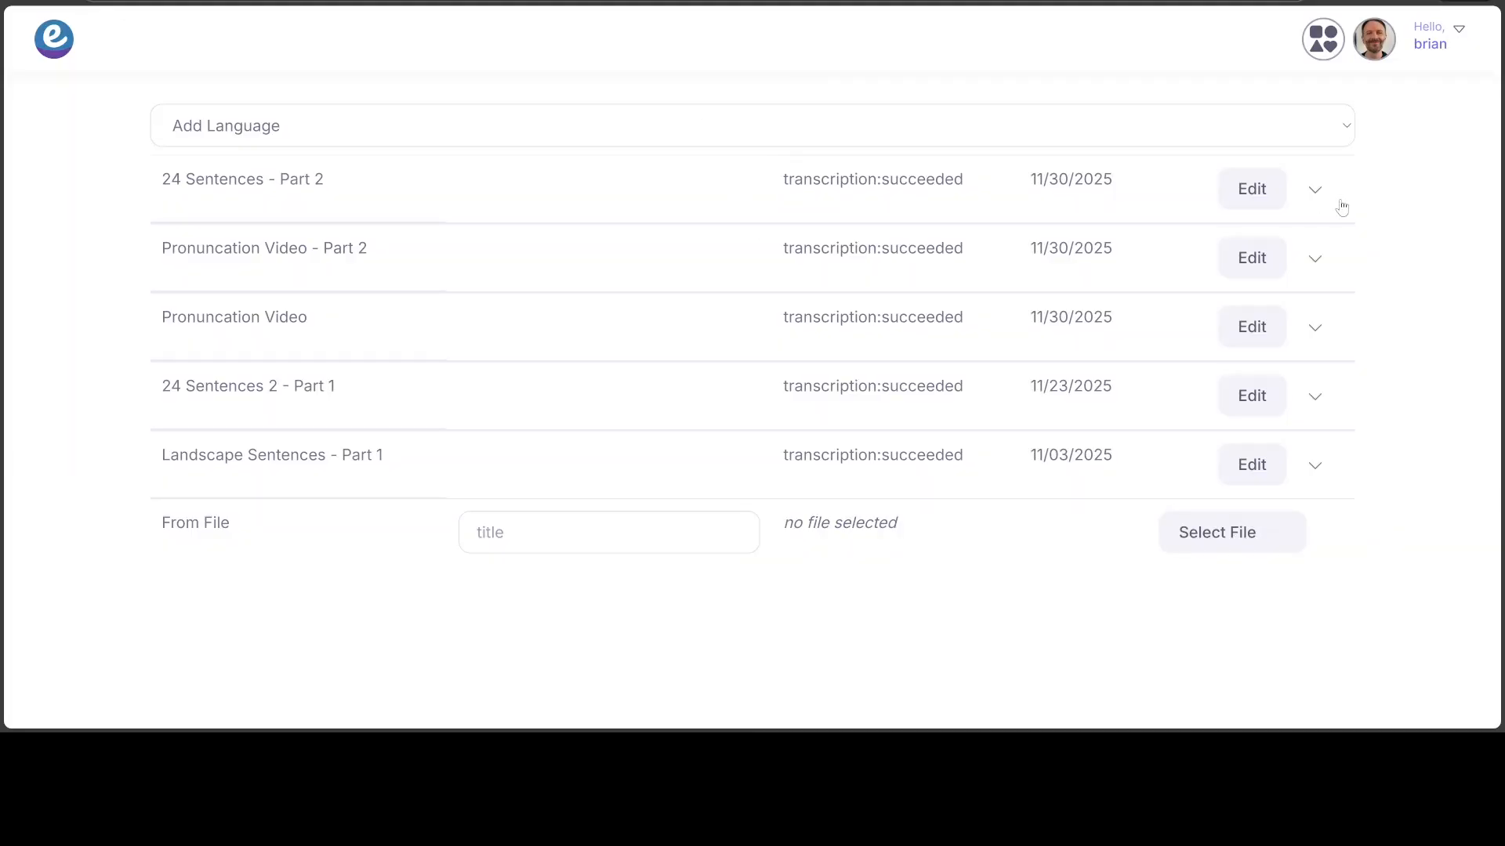
click(1244, 189)
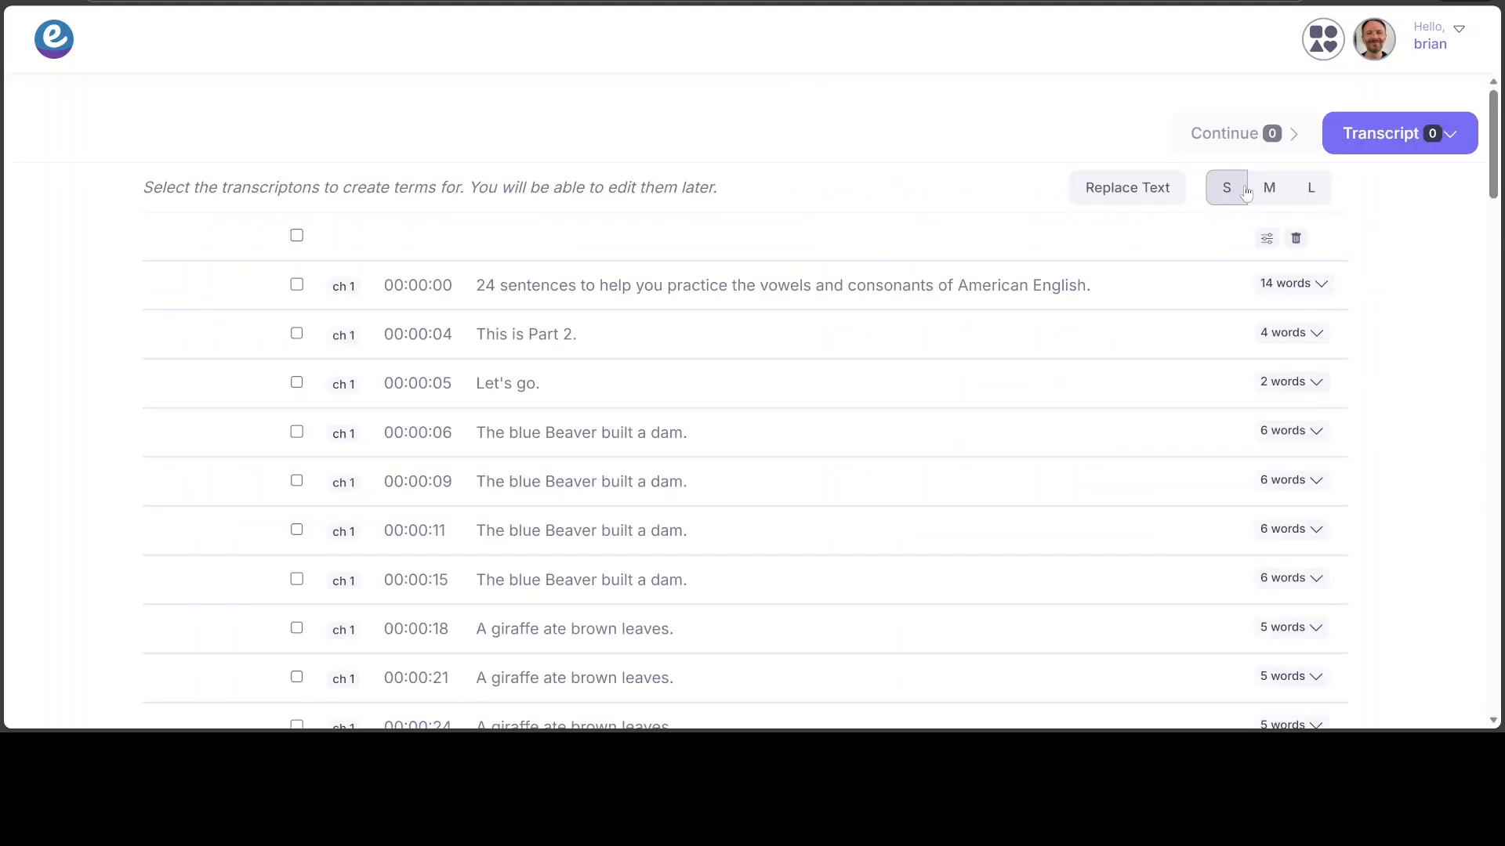
scroll(1021, 356, down, 3)
scroll(944, 362, down, 1)
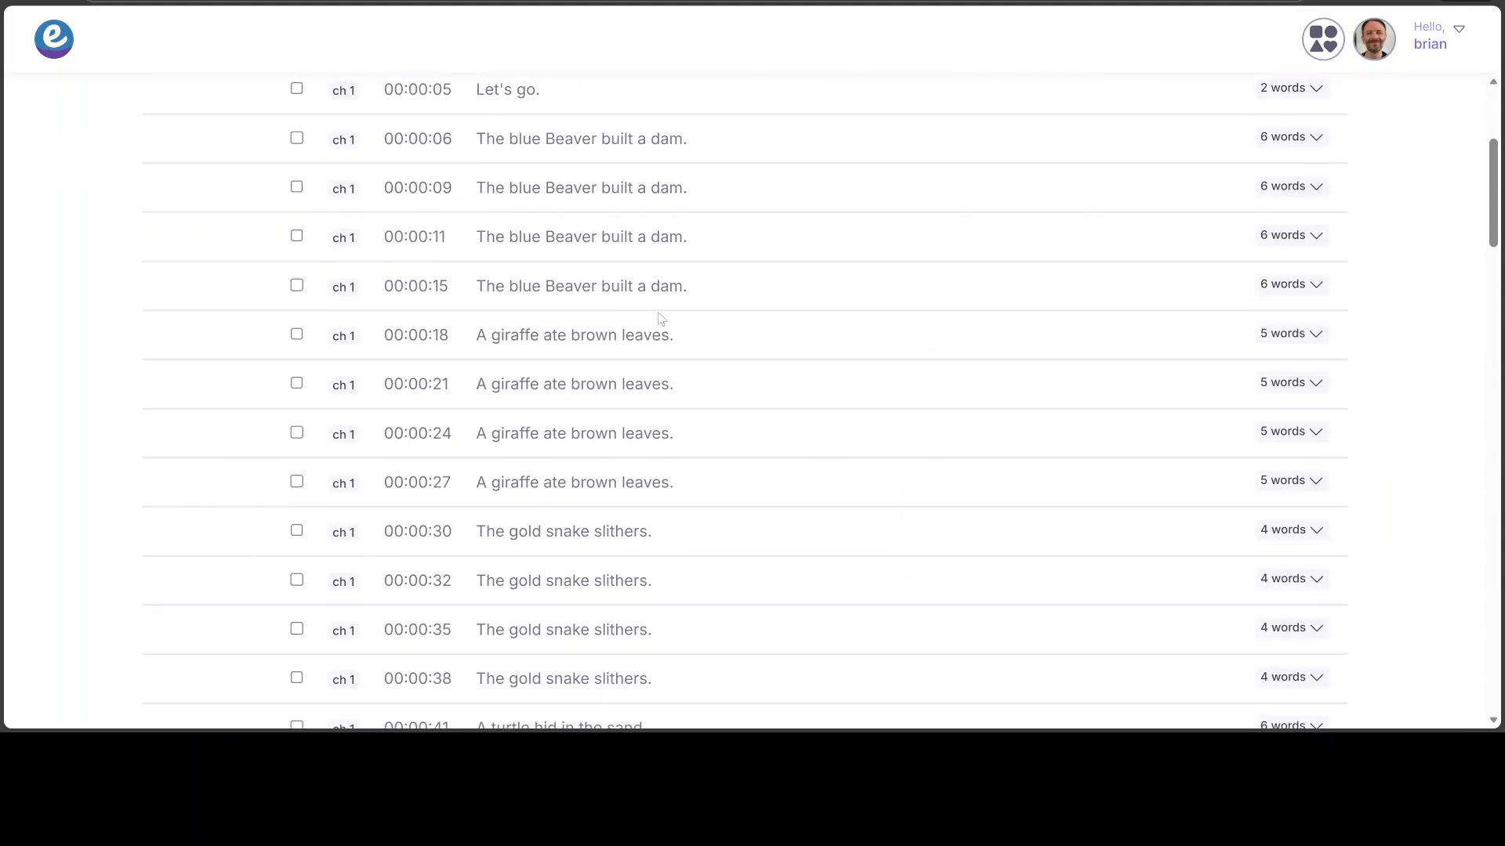
scroll(658, 319, up, 2)
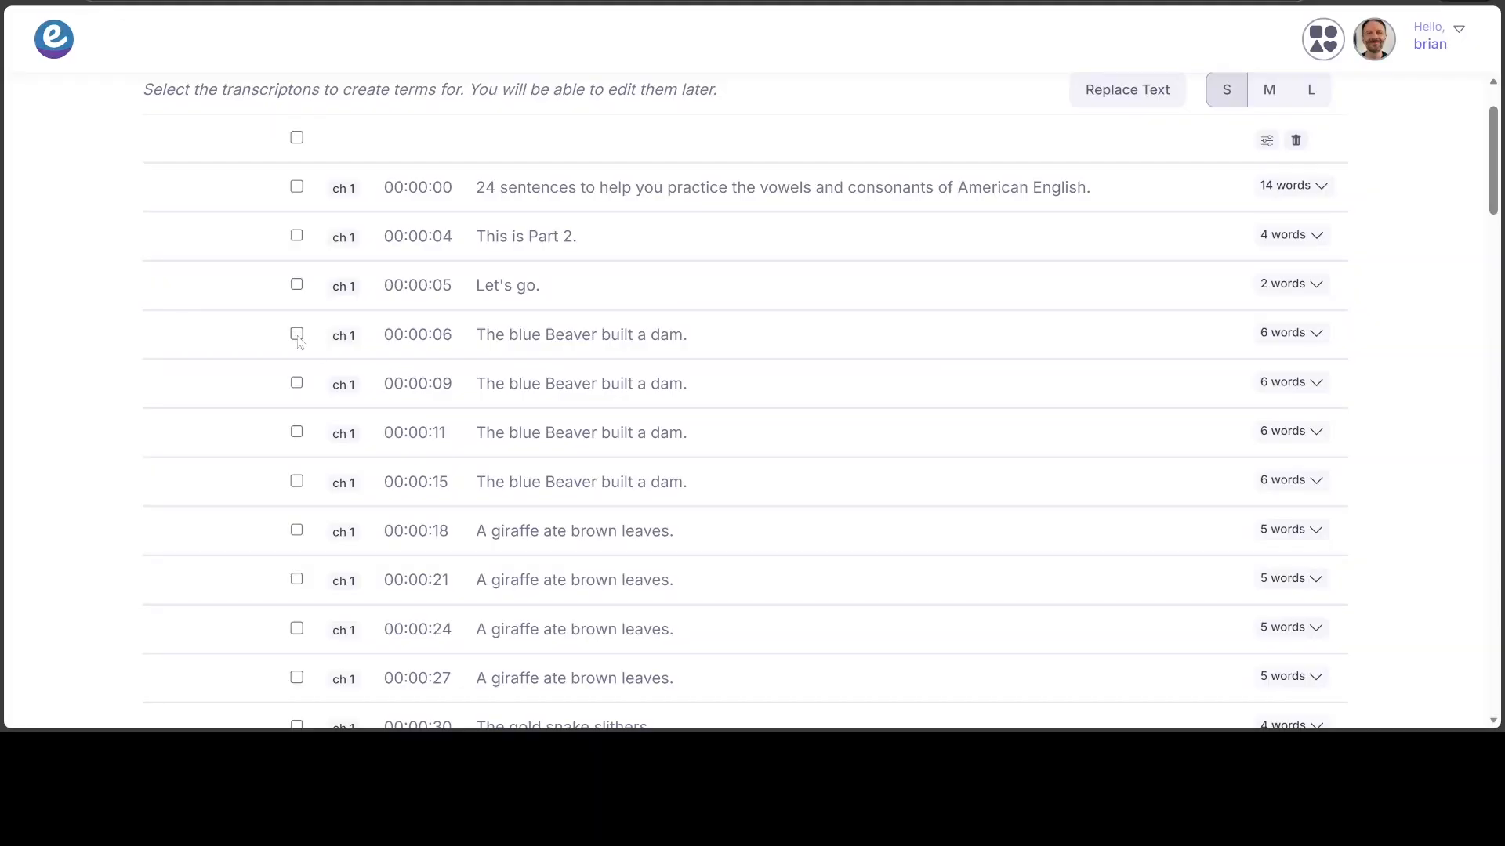
Select the transcript lines "The blue Beaver built a dam." at 00:00:06 and 00:00:15 for creating terms
click(296, 334)
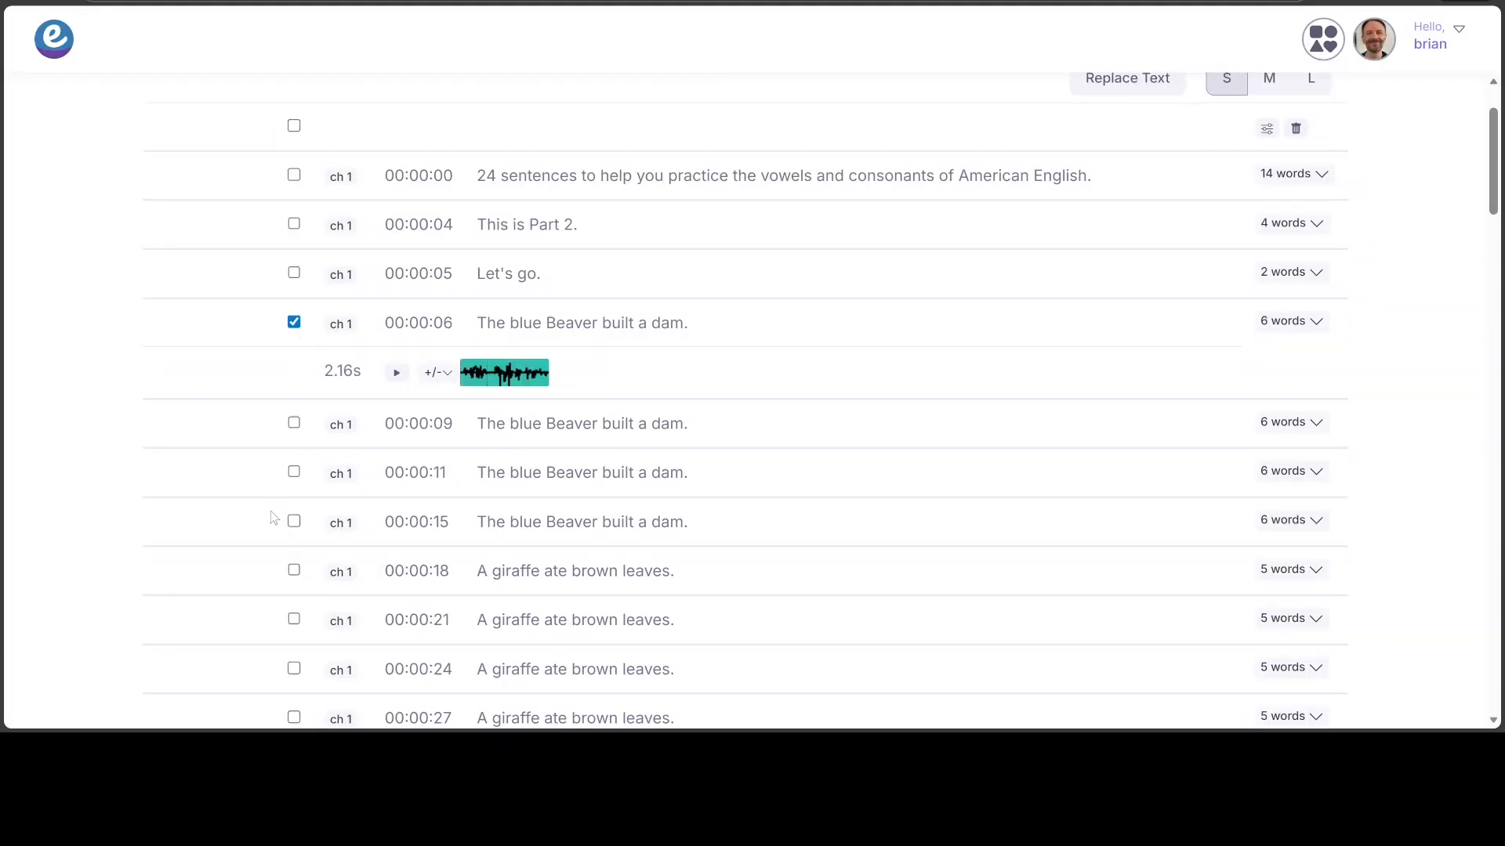
scroll(302, 511, up, 2)
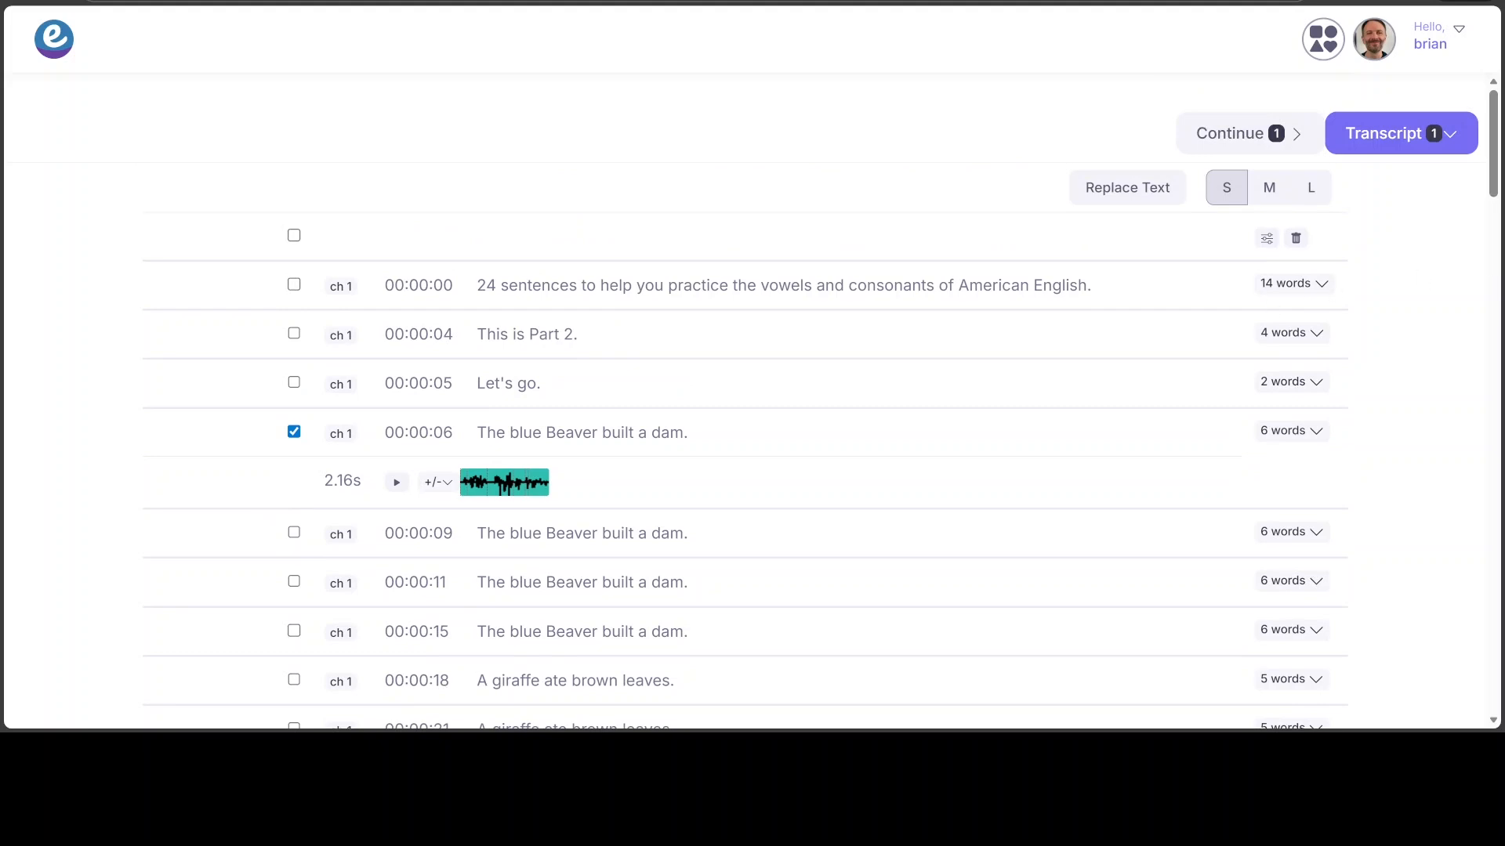
scroll(591, 414, down, 3)
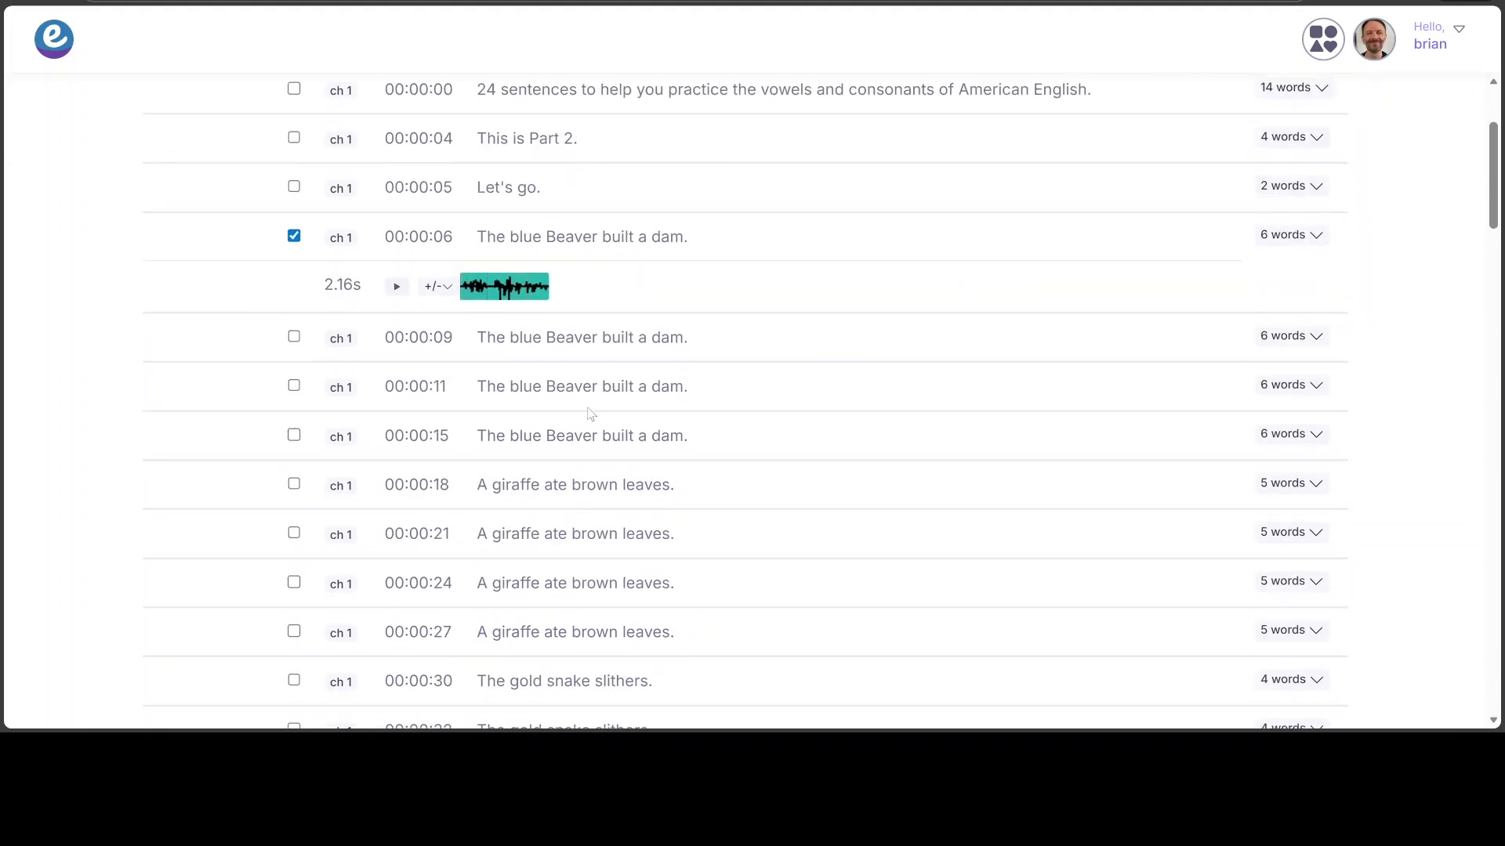
click(294, 436)
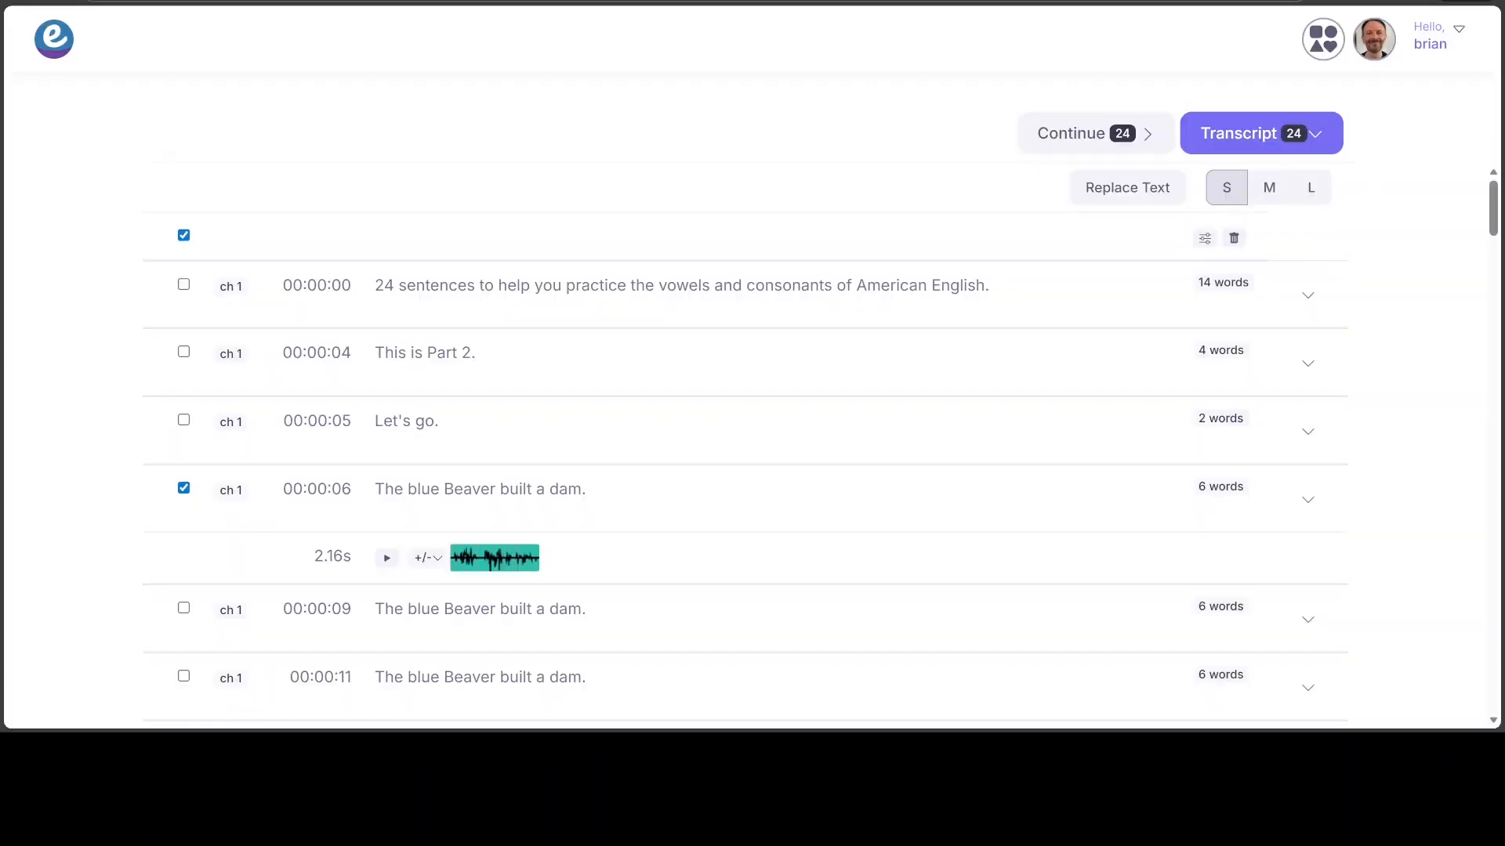
Continue with the selected lines as "24 Sentences - Part 2 (transcribed terms)" in English (United States) and expand the first term's audio options
click(1086, 149)
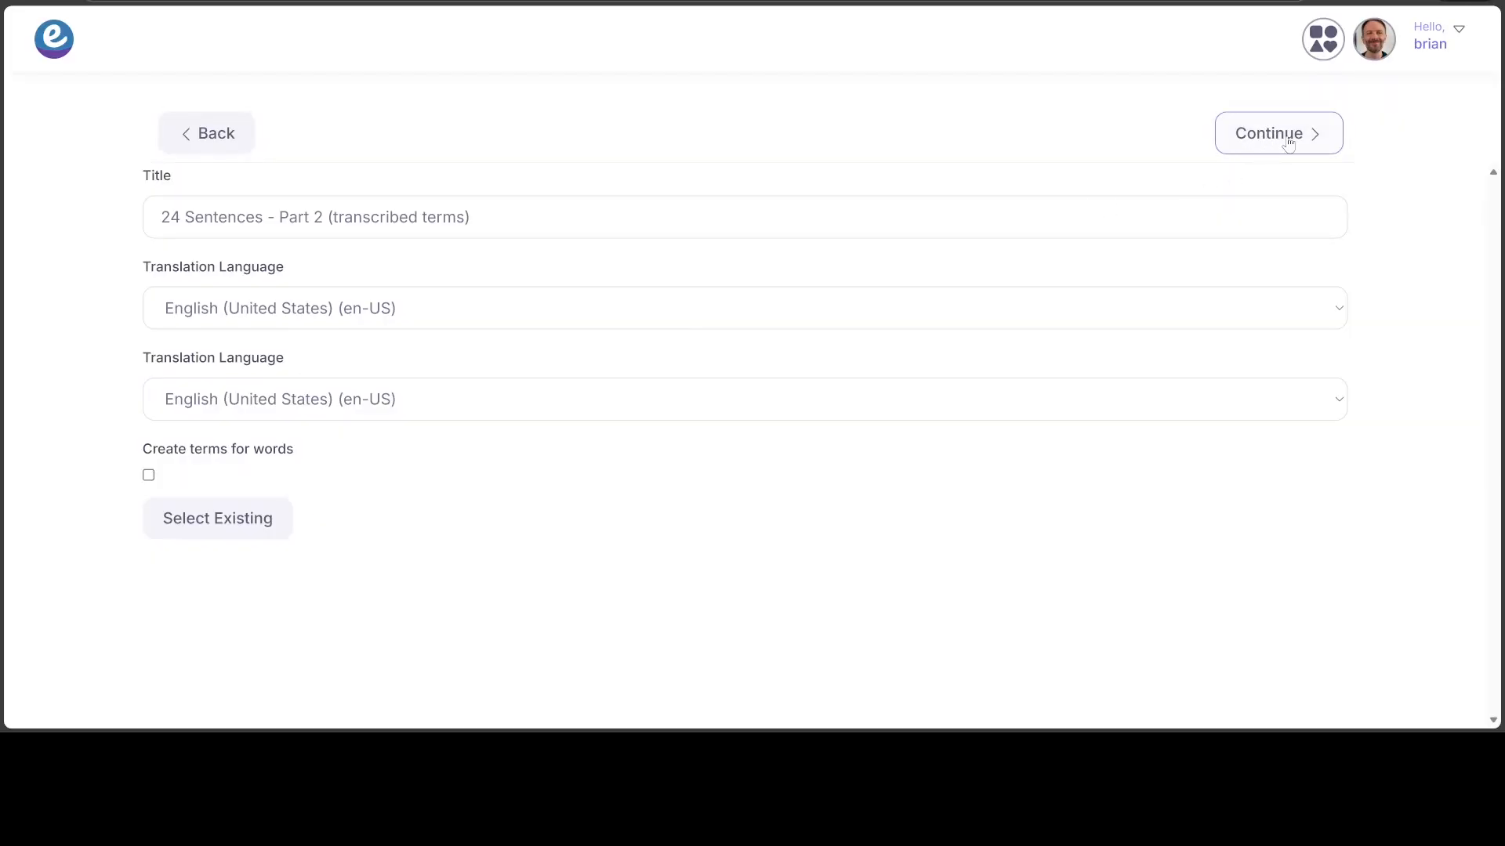
click(1287, 141)
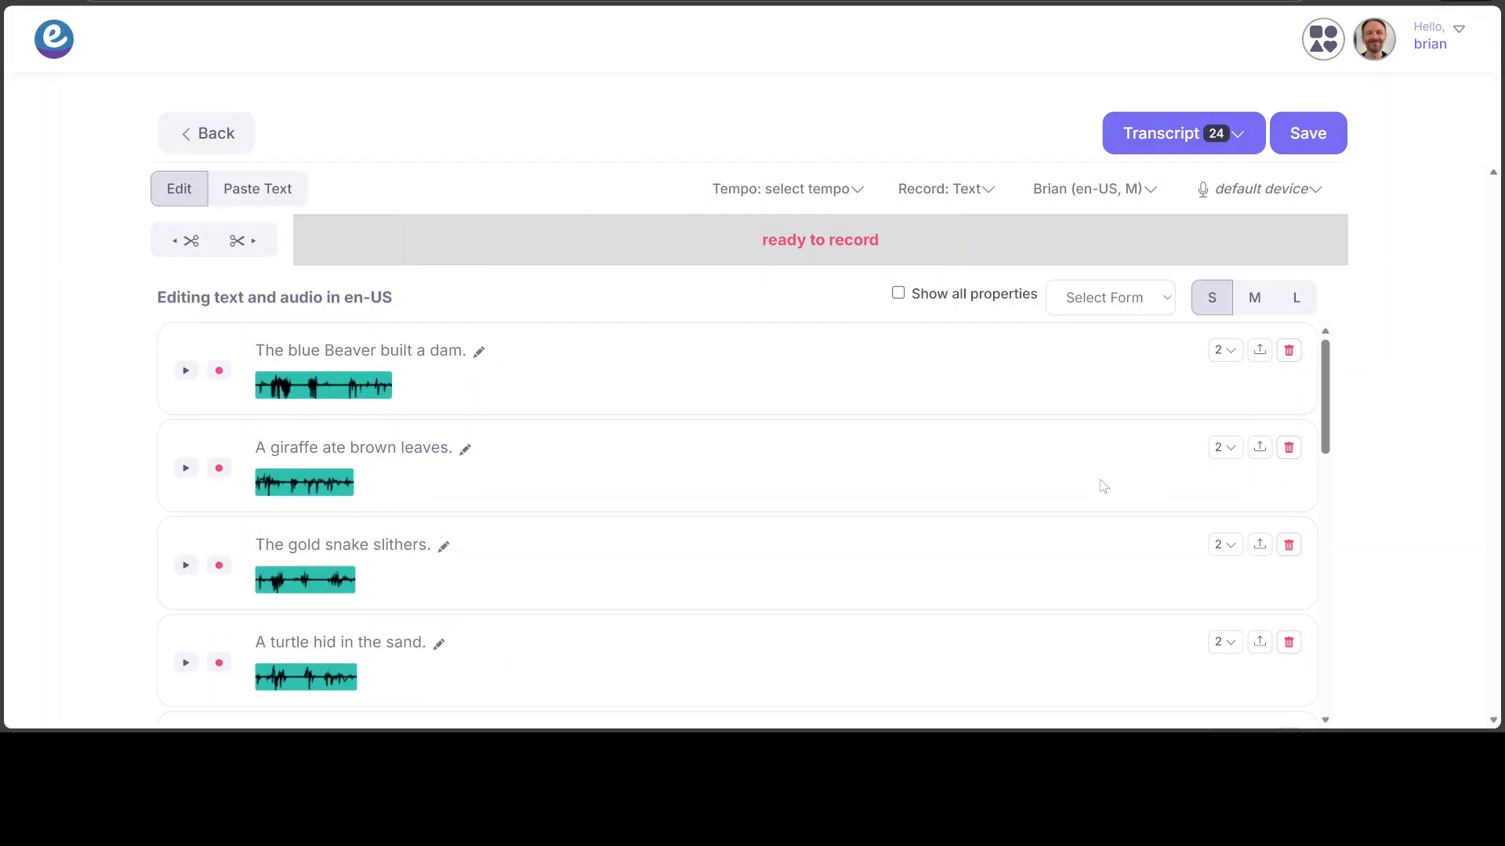
click(1225, 351)
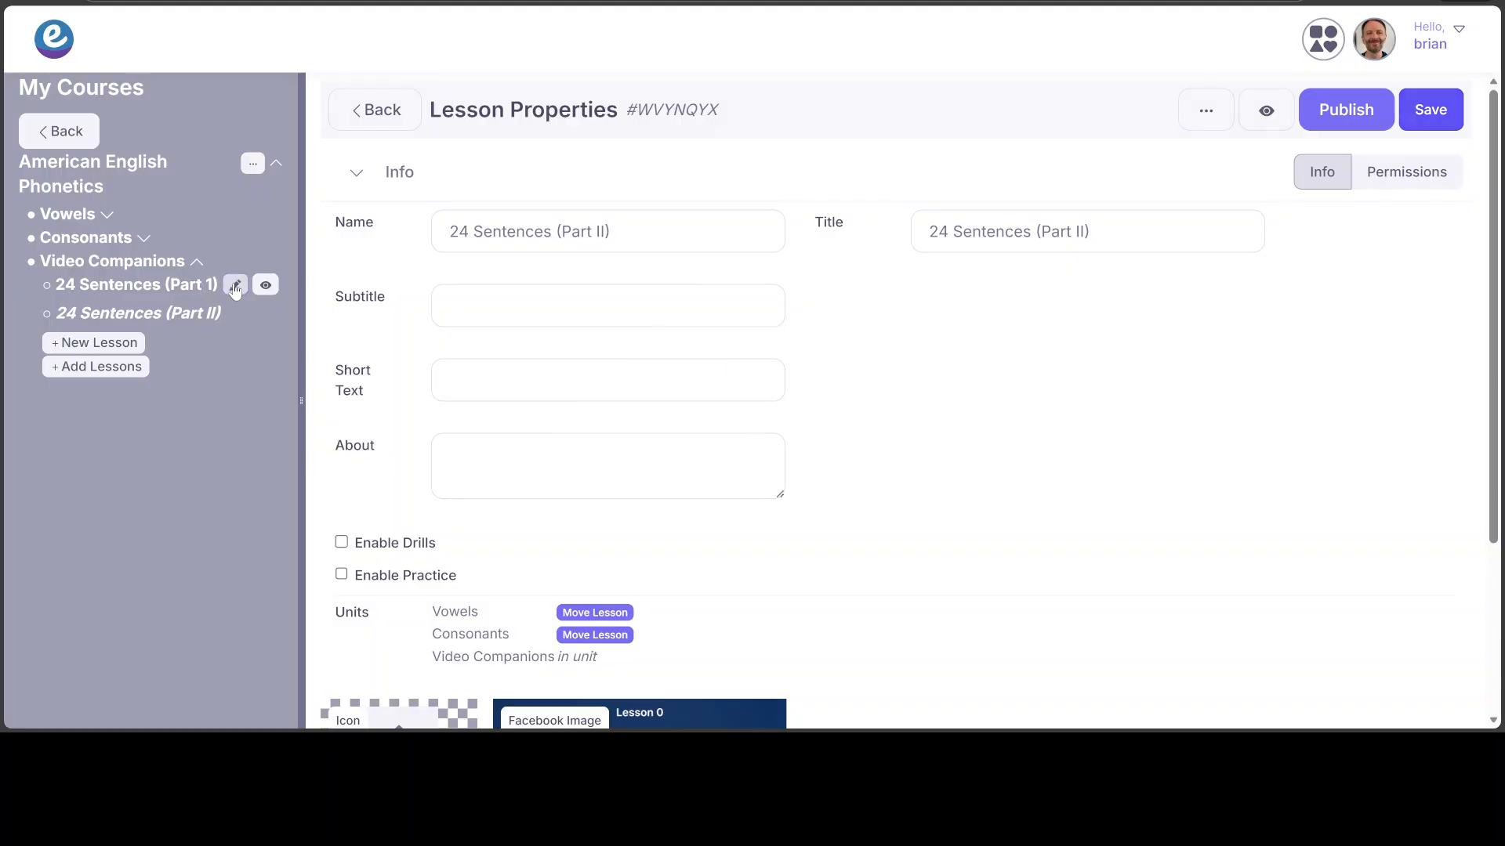
Copy the segment of lesson 24 Sentences (Part 1) to the lesson 24 Sentences (Part II)
click(235, 287)
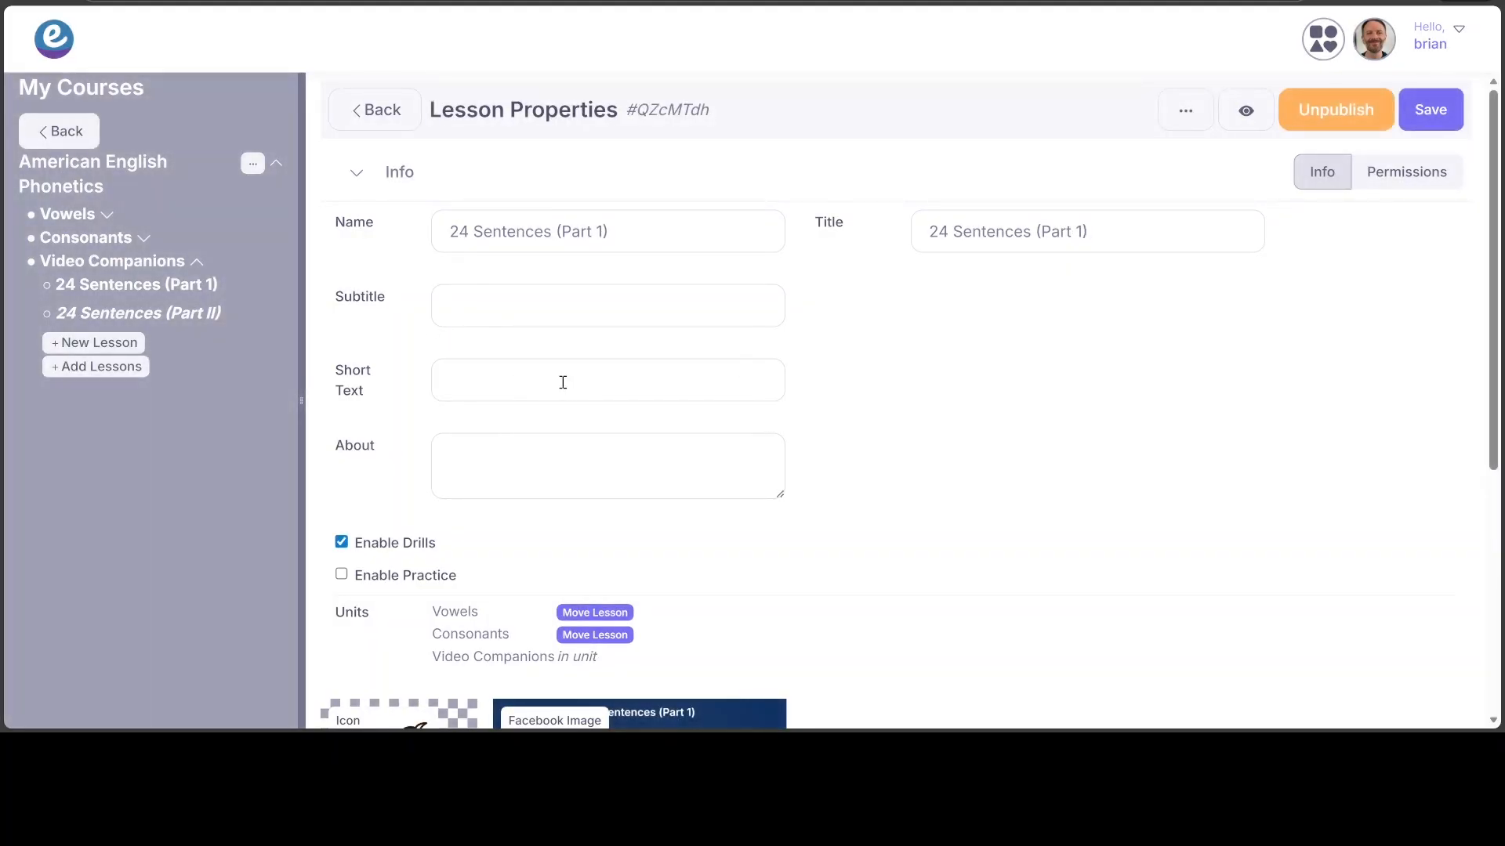
scroll(729, 572, down, 5)
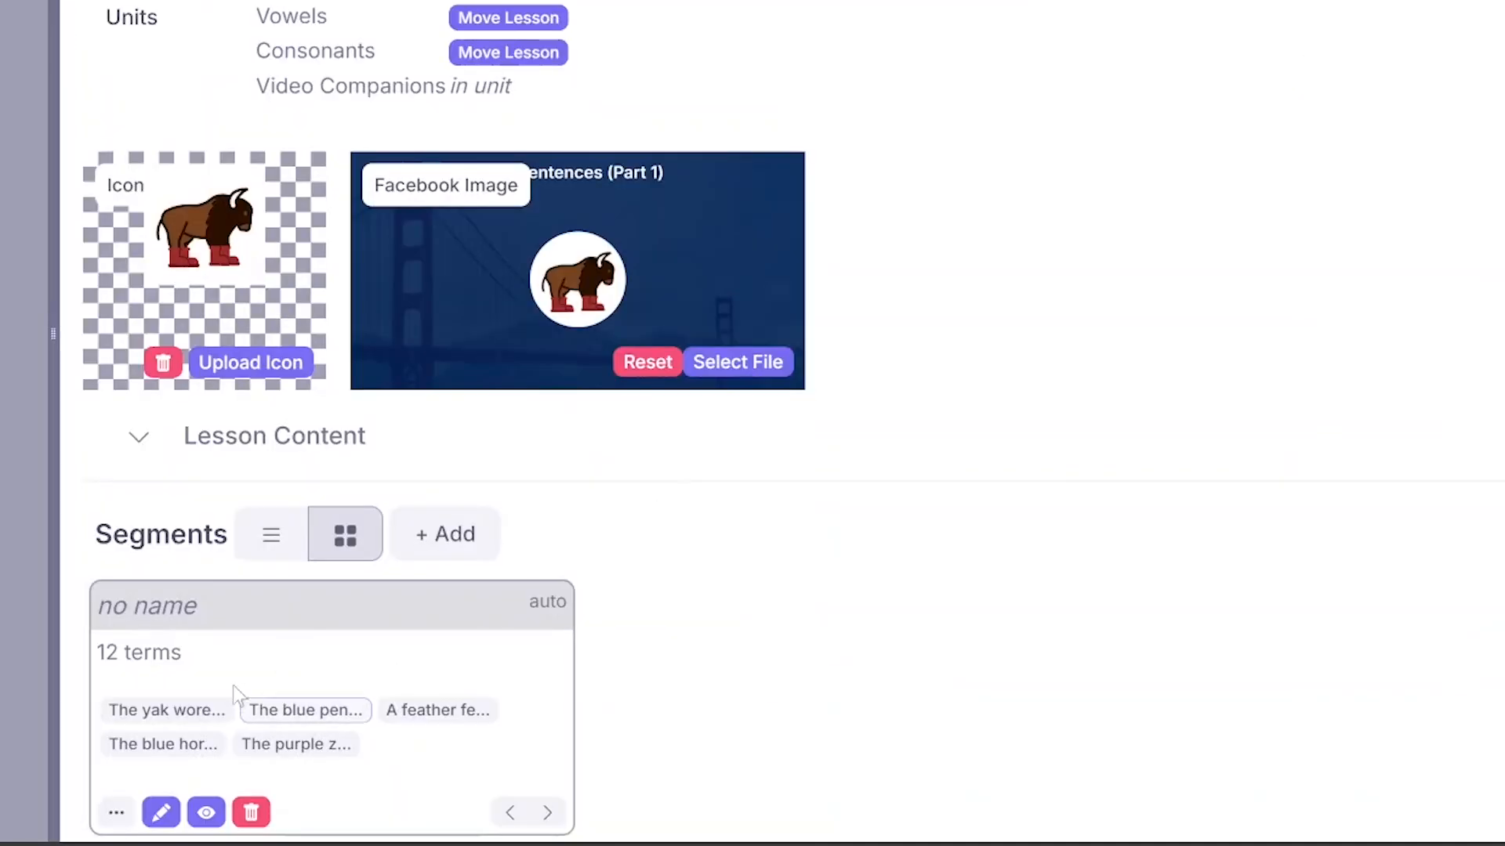
click(116, 814)
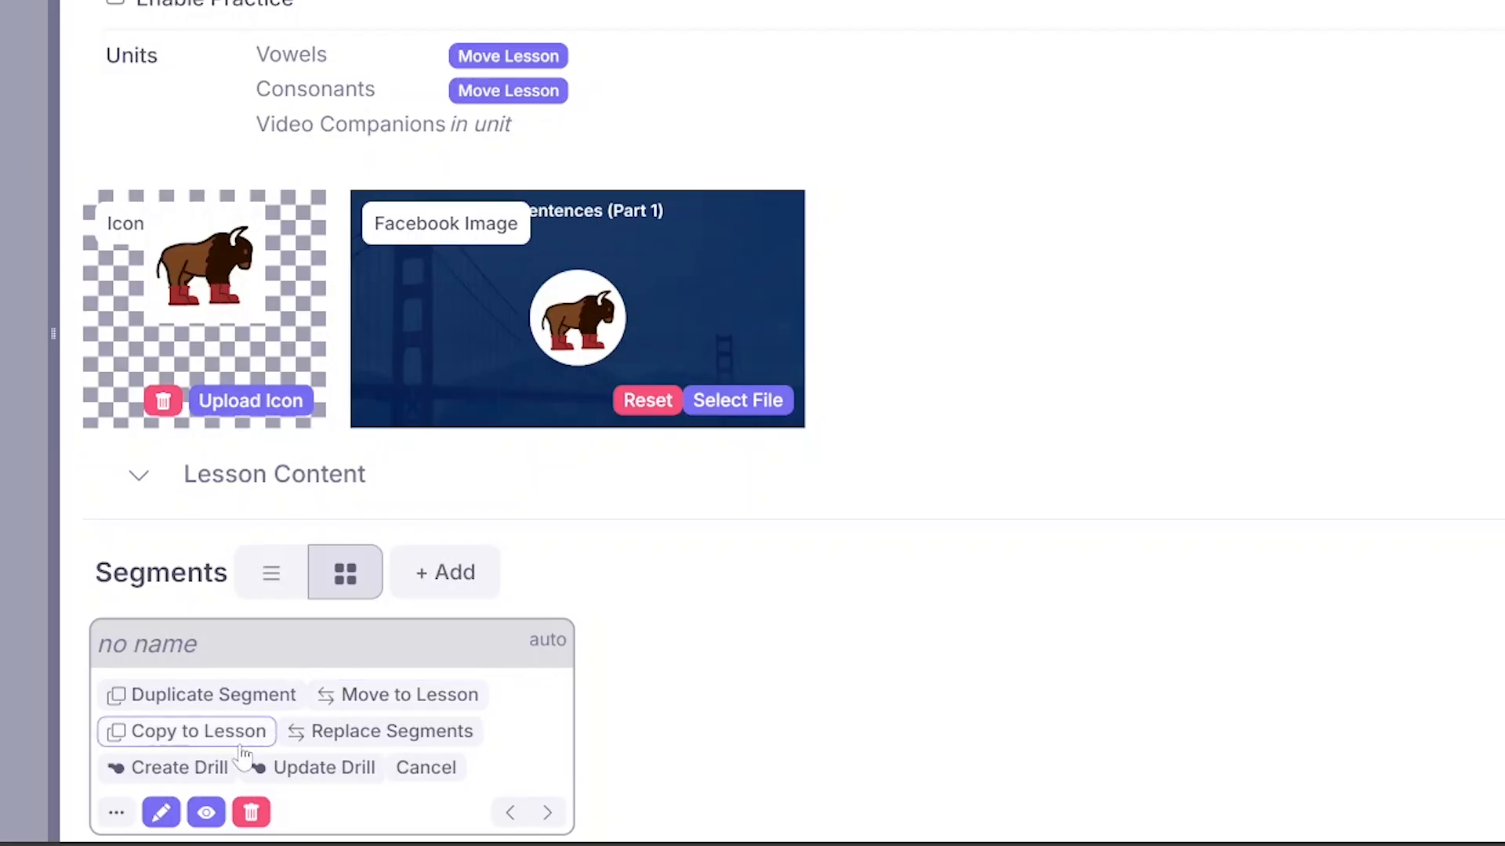
click(198, 731)
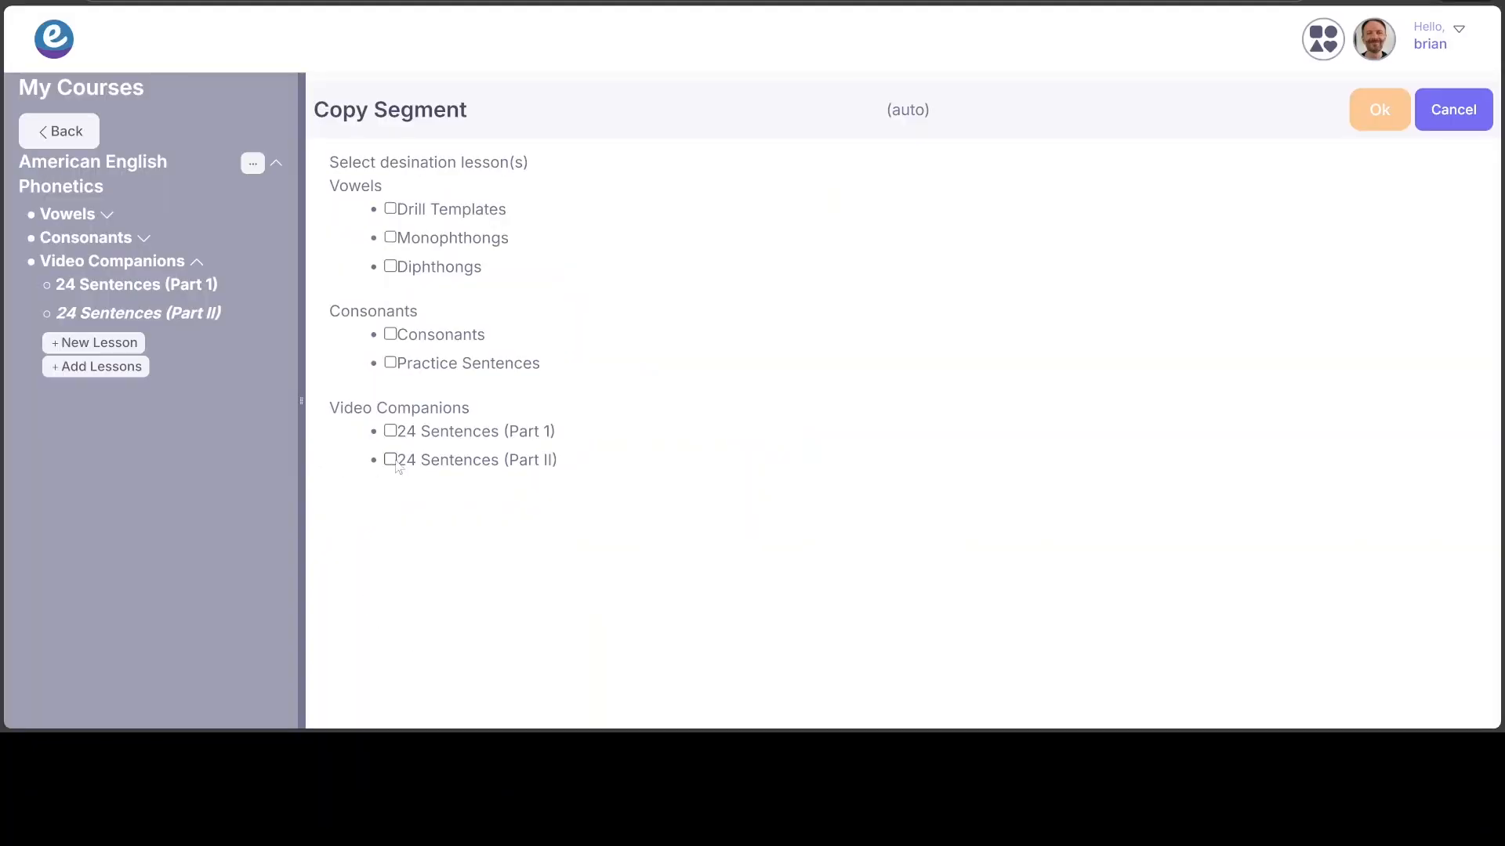
click(1379, 110)
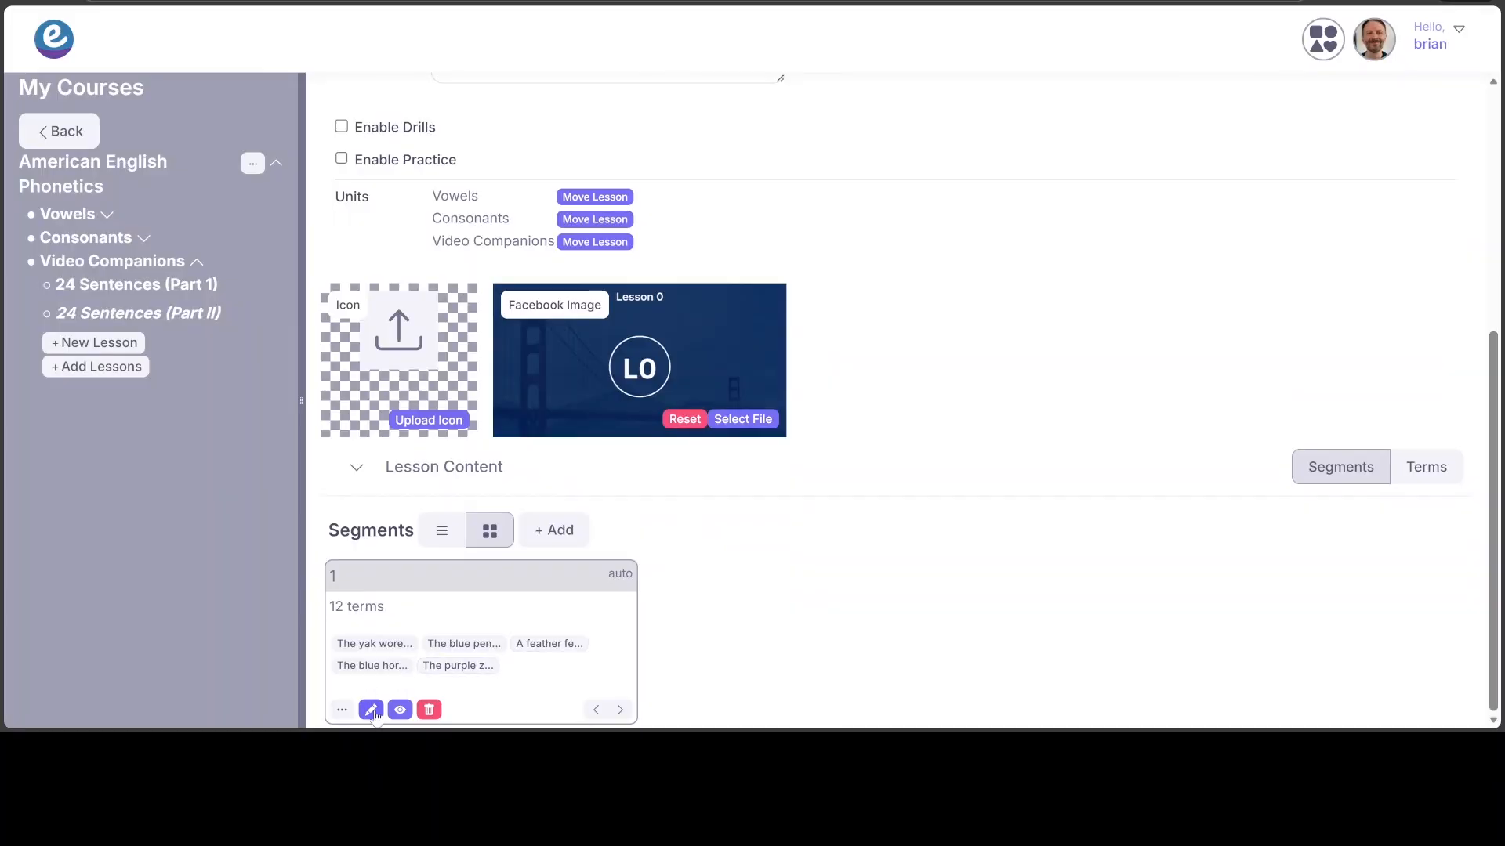
Open the copied segment in 24 Sentences (Part II) for editing and remove all of its terms
click(371, 710)
scroll(705, 611, down, 10)
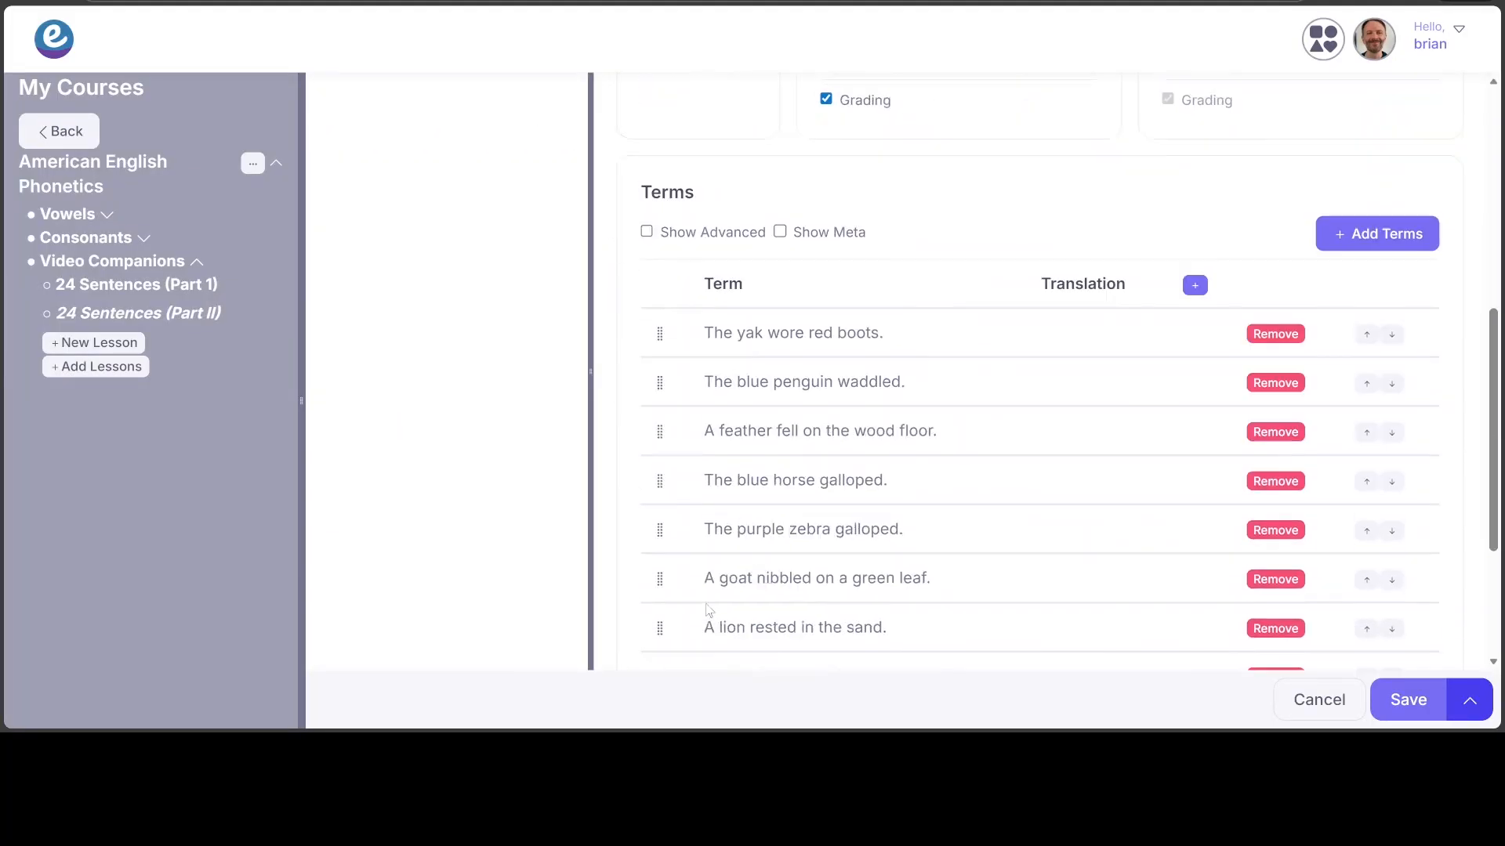
scroll(707, 610, up, 5)
scroll(707, 611, down, 5)
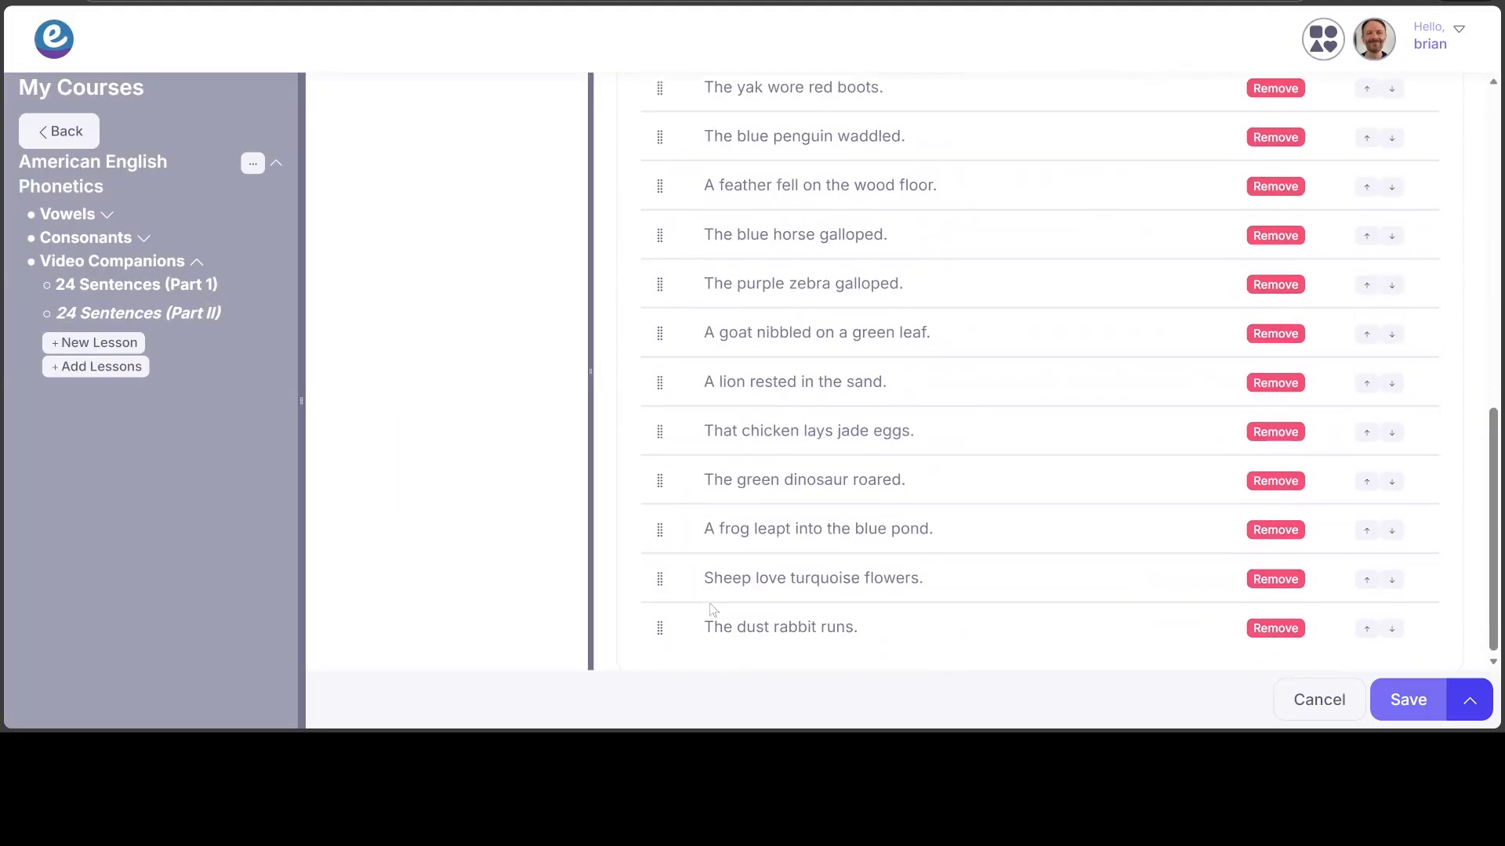
scroll(705, 614, up, 4)
click(1279, 386)
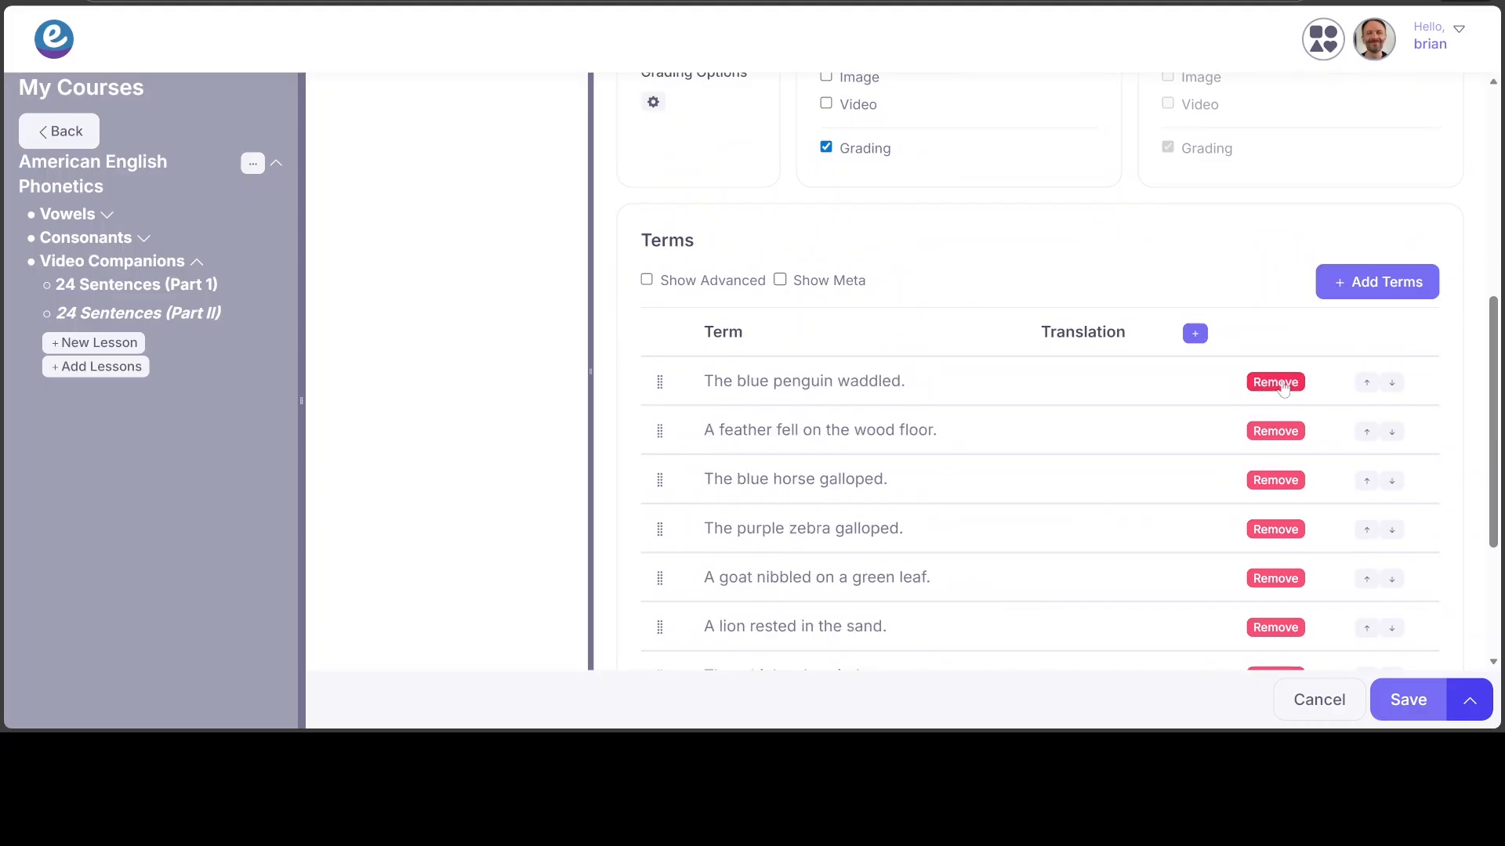
click(1279, 386)
click(1278, 386)
click(1279, 385)
click(1279, 385)
click(1278, 385)
click(1279, 386)
click(1272, 427)
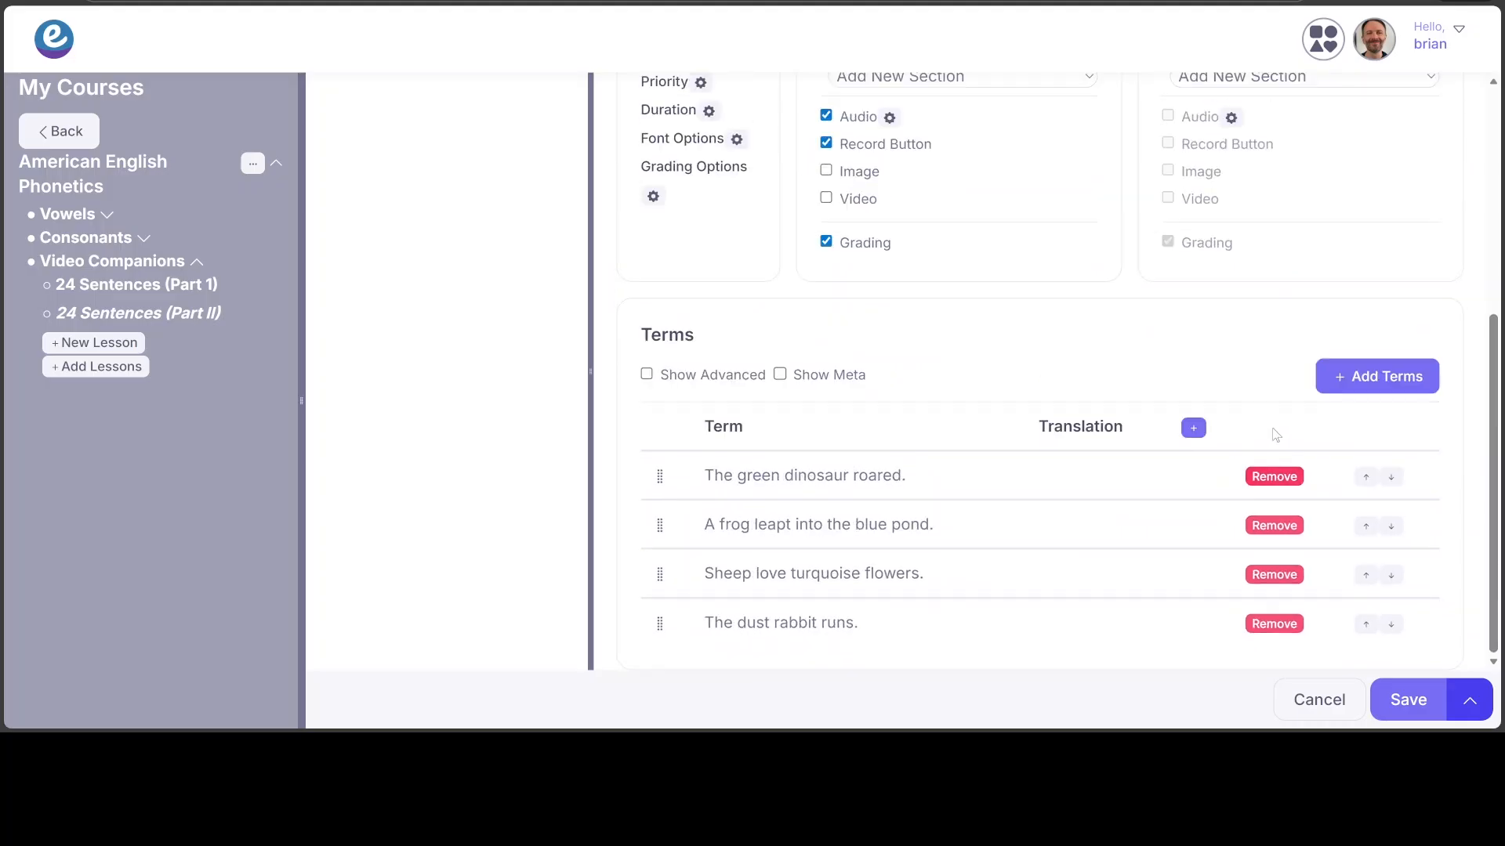
click(1271, 480)
click(1272, 525)
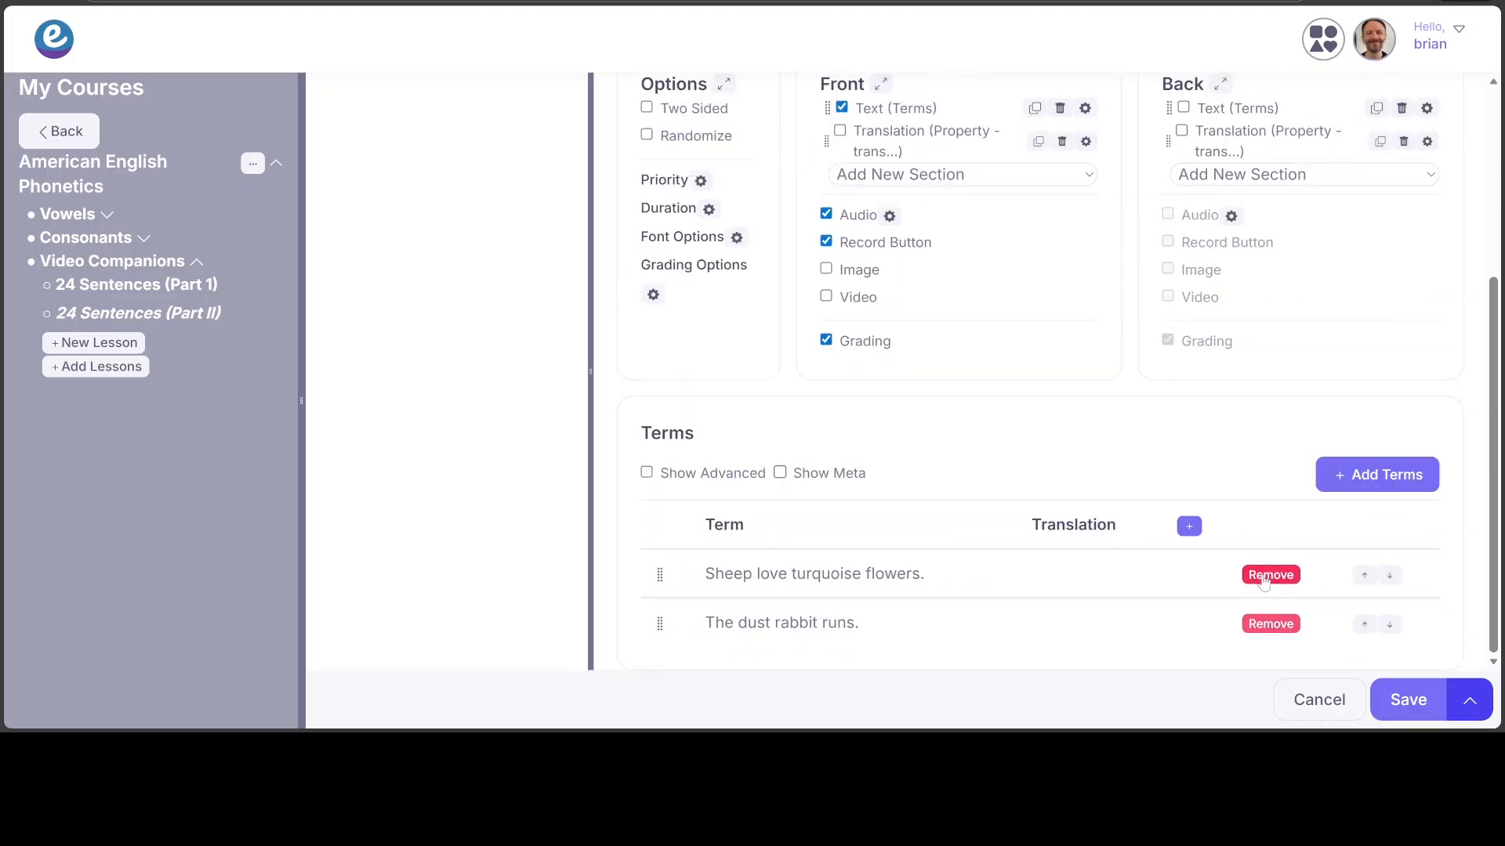
click(1265, 575)
click(1245, 624)
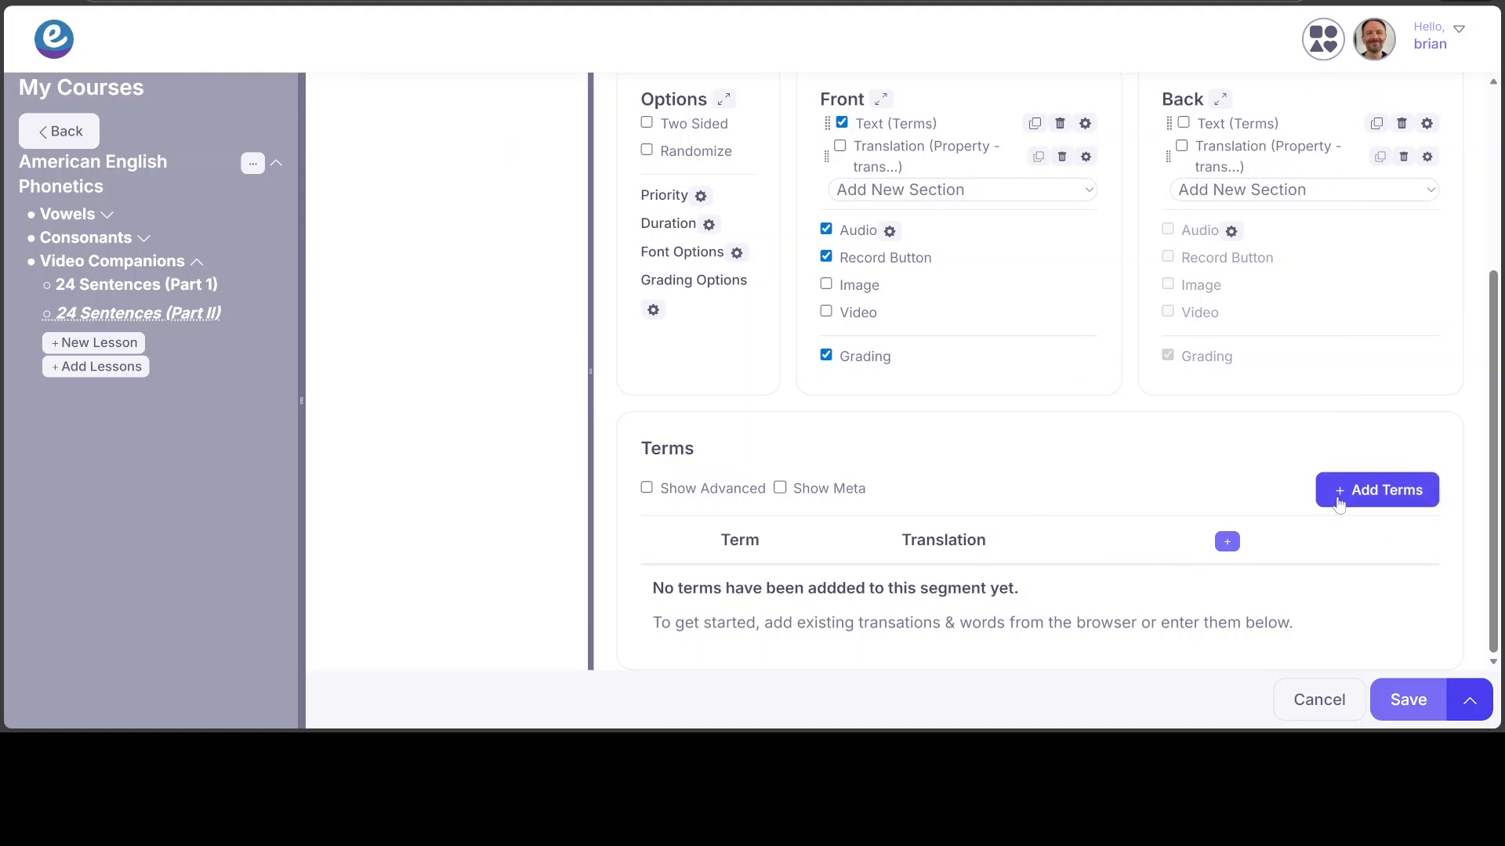
Start adding terms to the emptied segment by browsing the existing term lists
click(1338, 502)
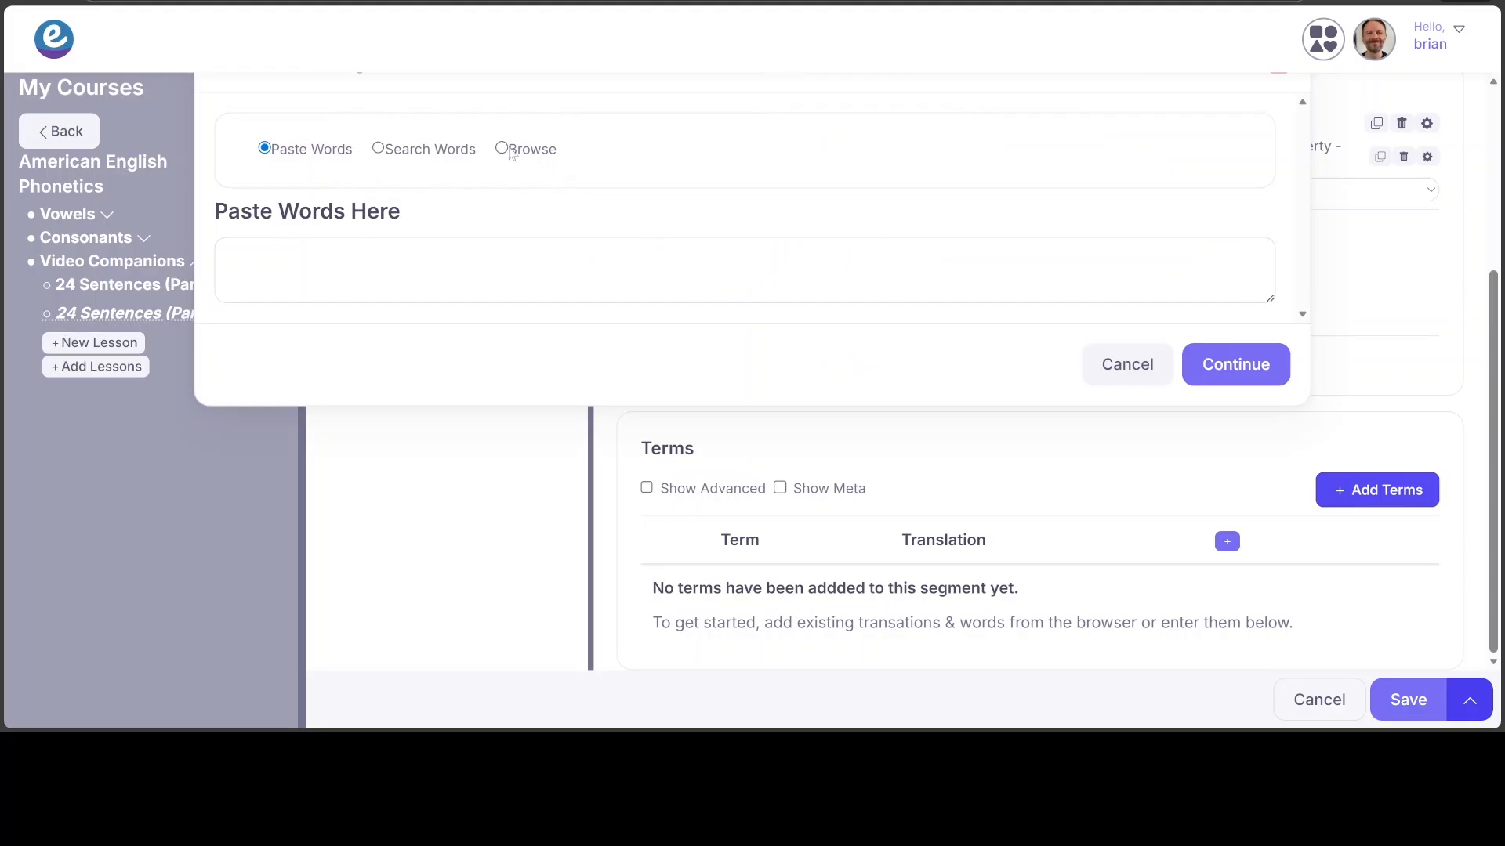
click(504, 150)
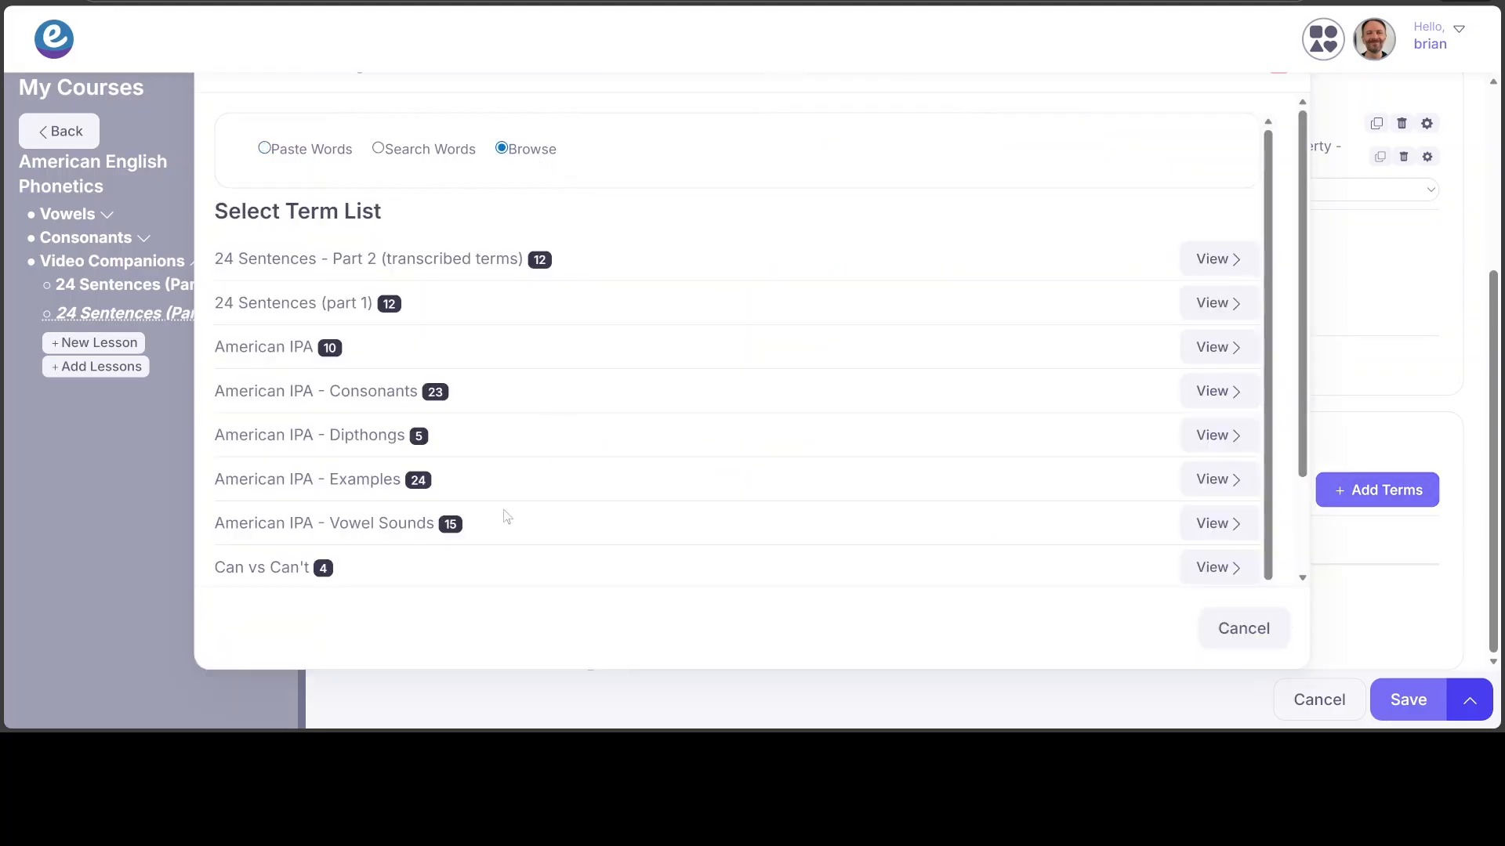
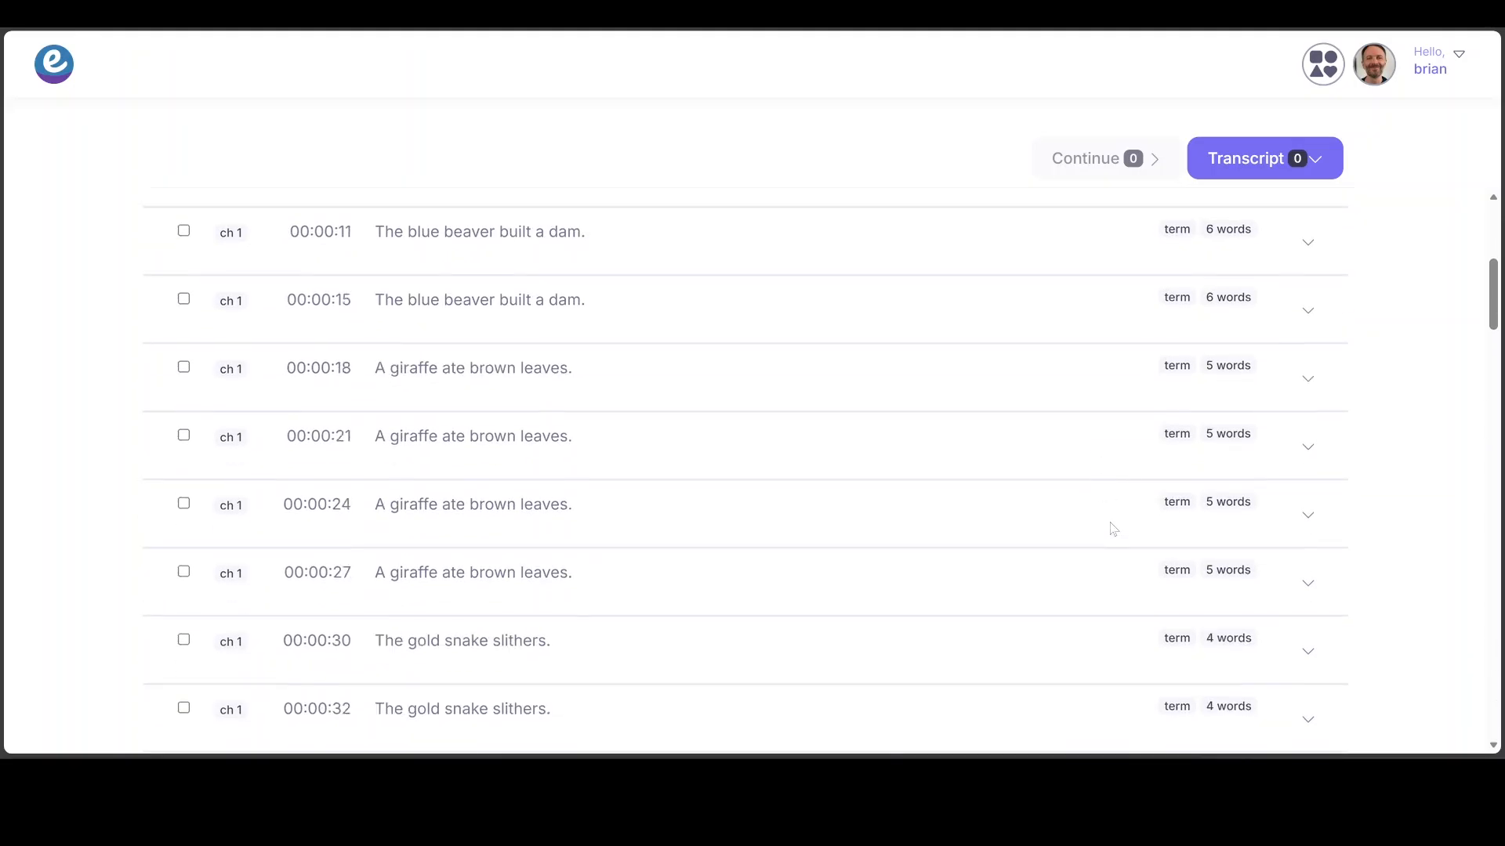
Apply IPA notation to the 24 Sentences - Part 2 transcript
scroll(1113, 527, up, 10)
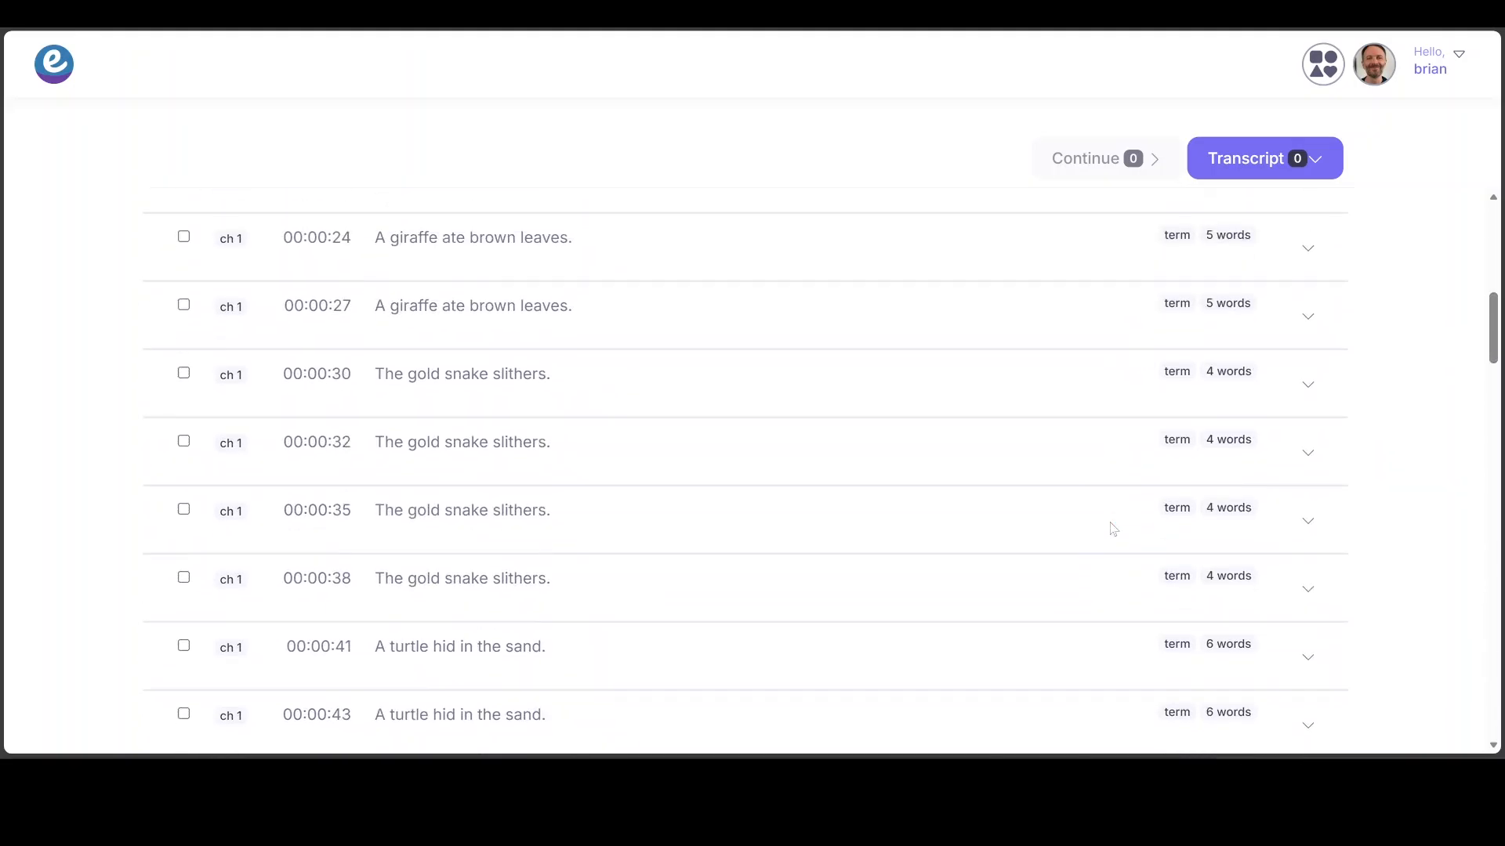
scroll(1112, 528, up, 10)
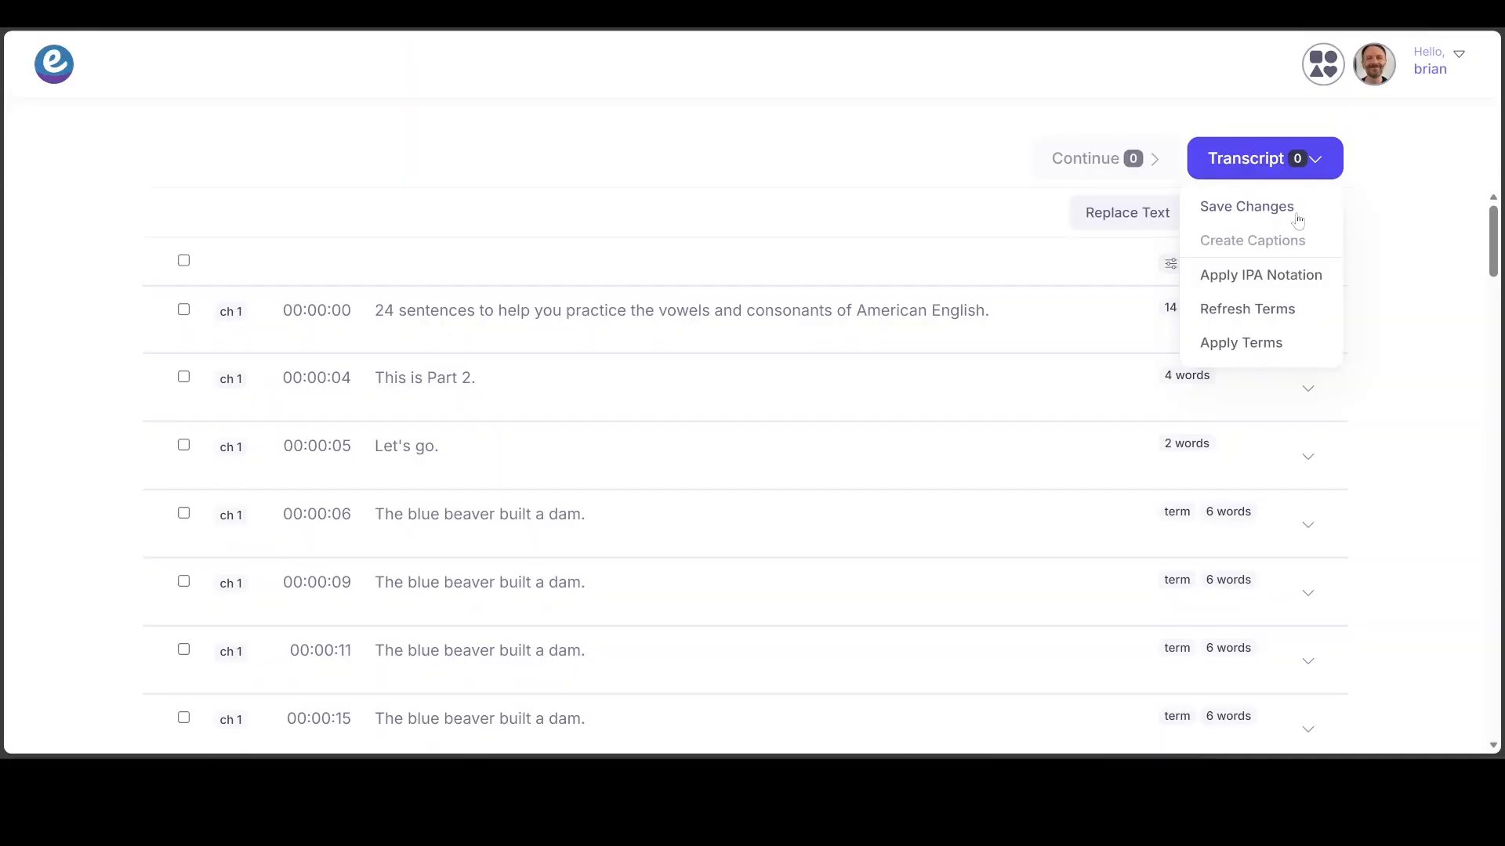
click(1247, 276)
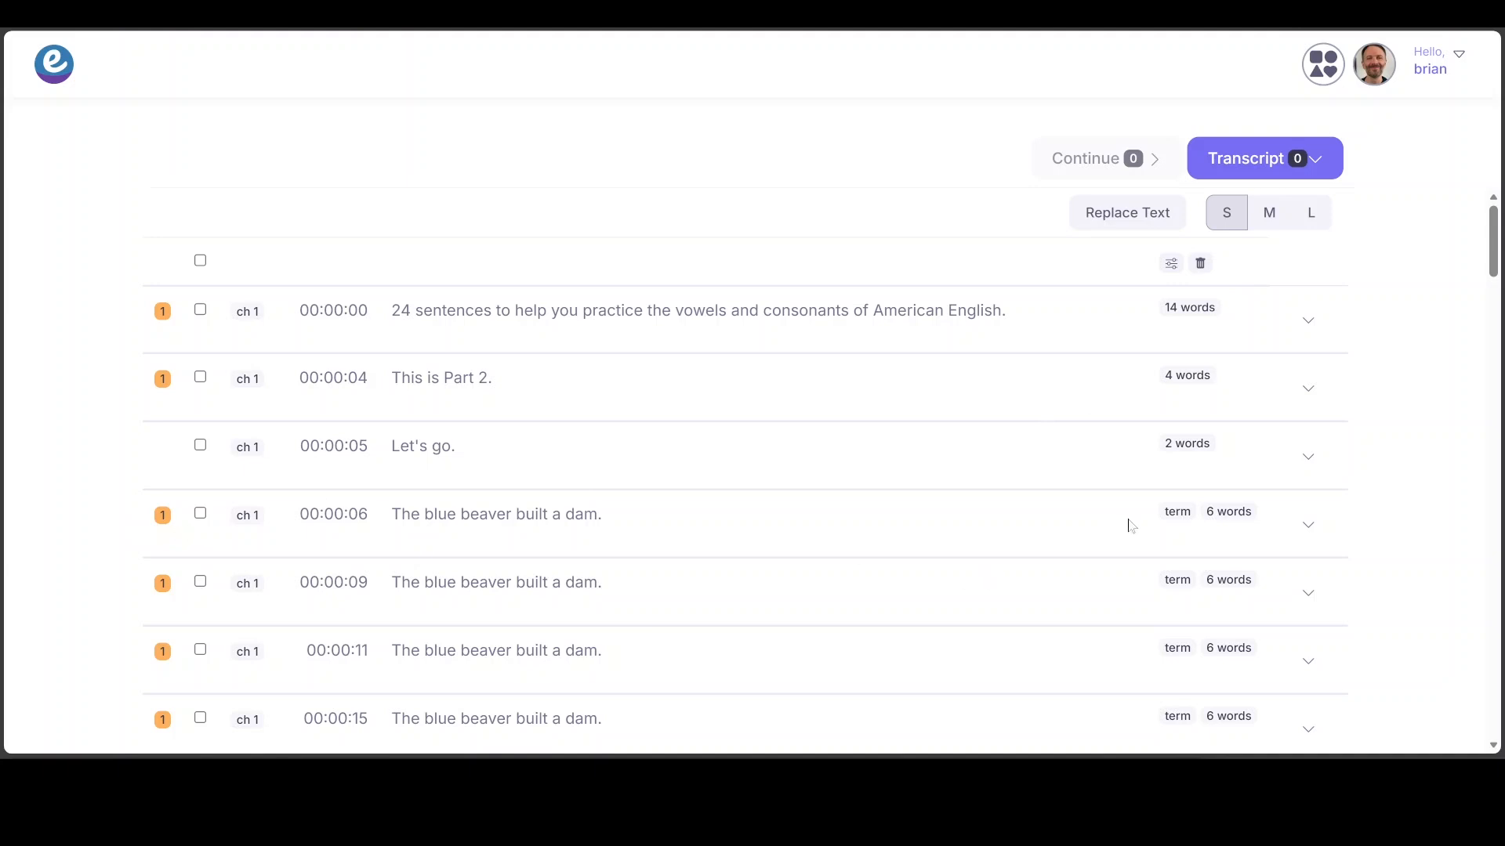
Expand the words of the 00:00:06 line "The blue beaver built a dam." and choose the pronunciation /ˈðə/ for "the"
click(1308, 527)
scroll(865, 533, down, 1)
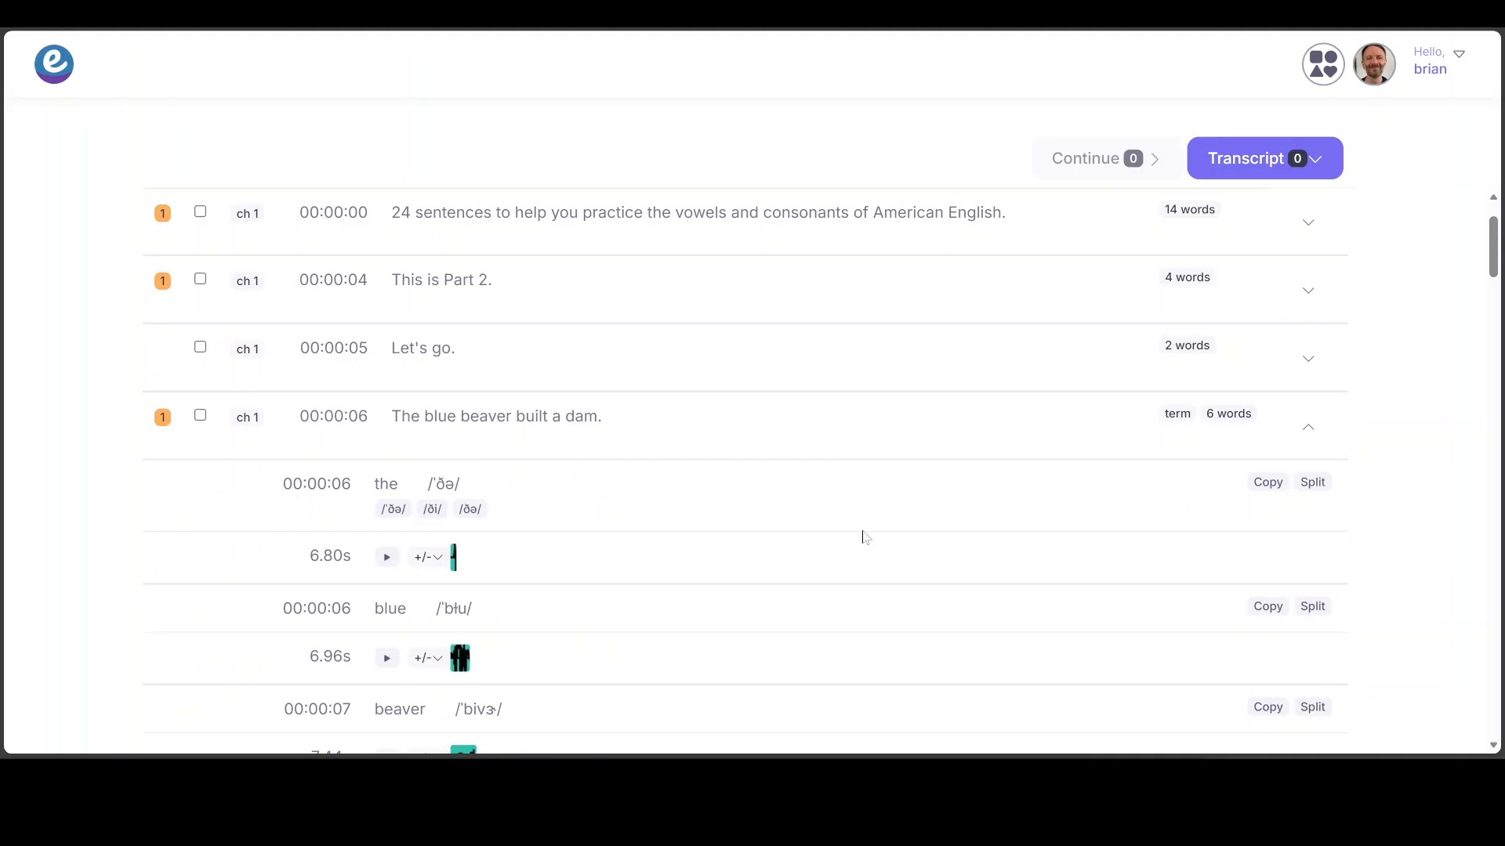
click(391, 510)
click(848, 121)
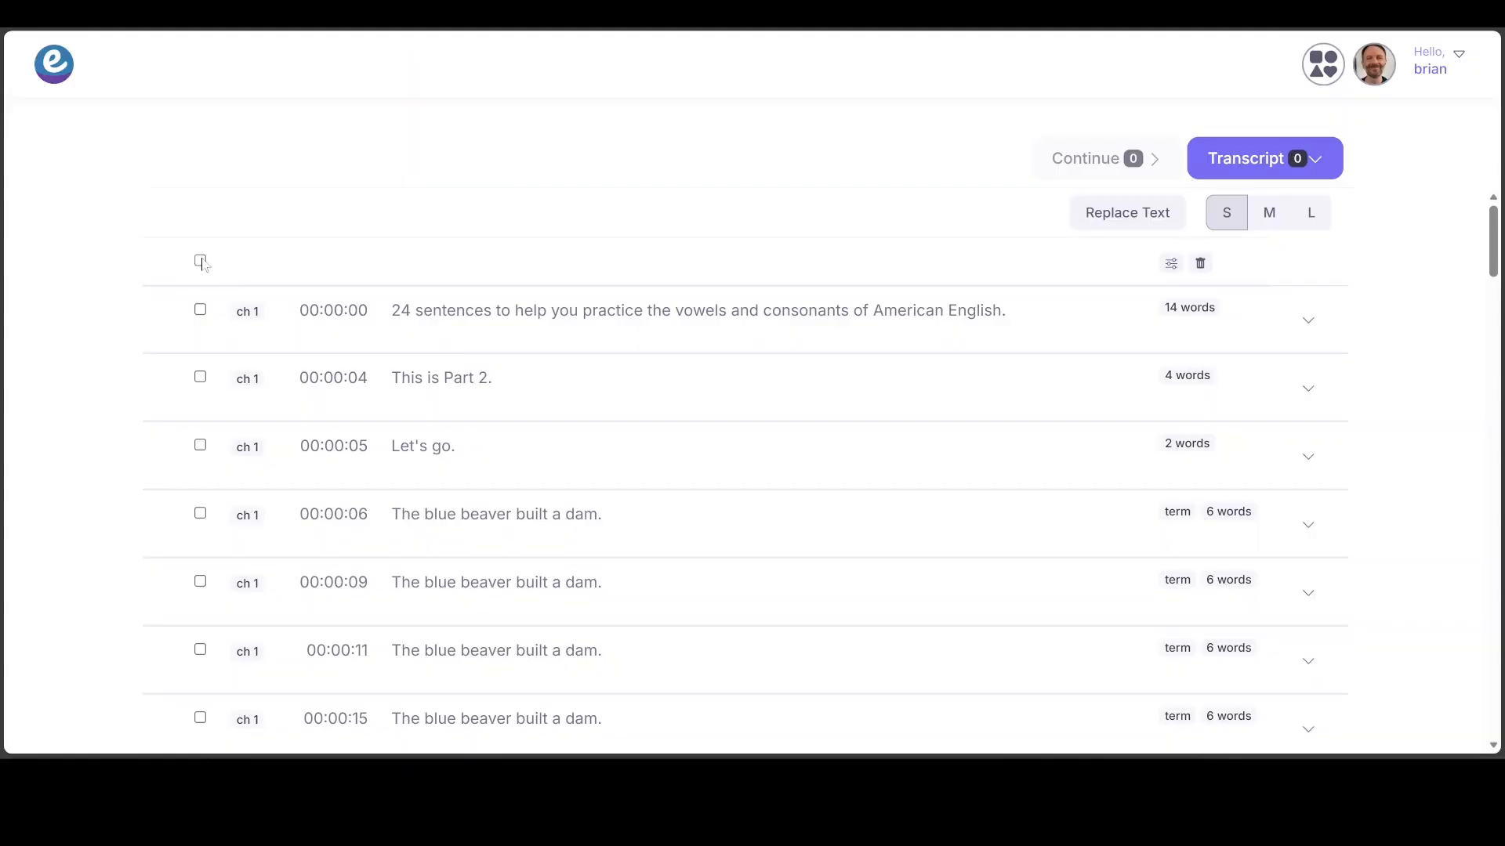
Create captions from all transcript lines and review the SRT track built from entire lines
click(200, 261)
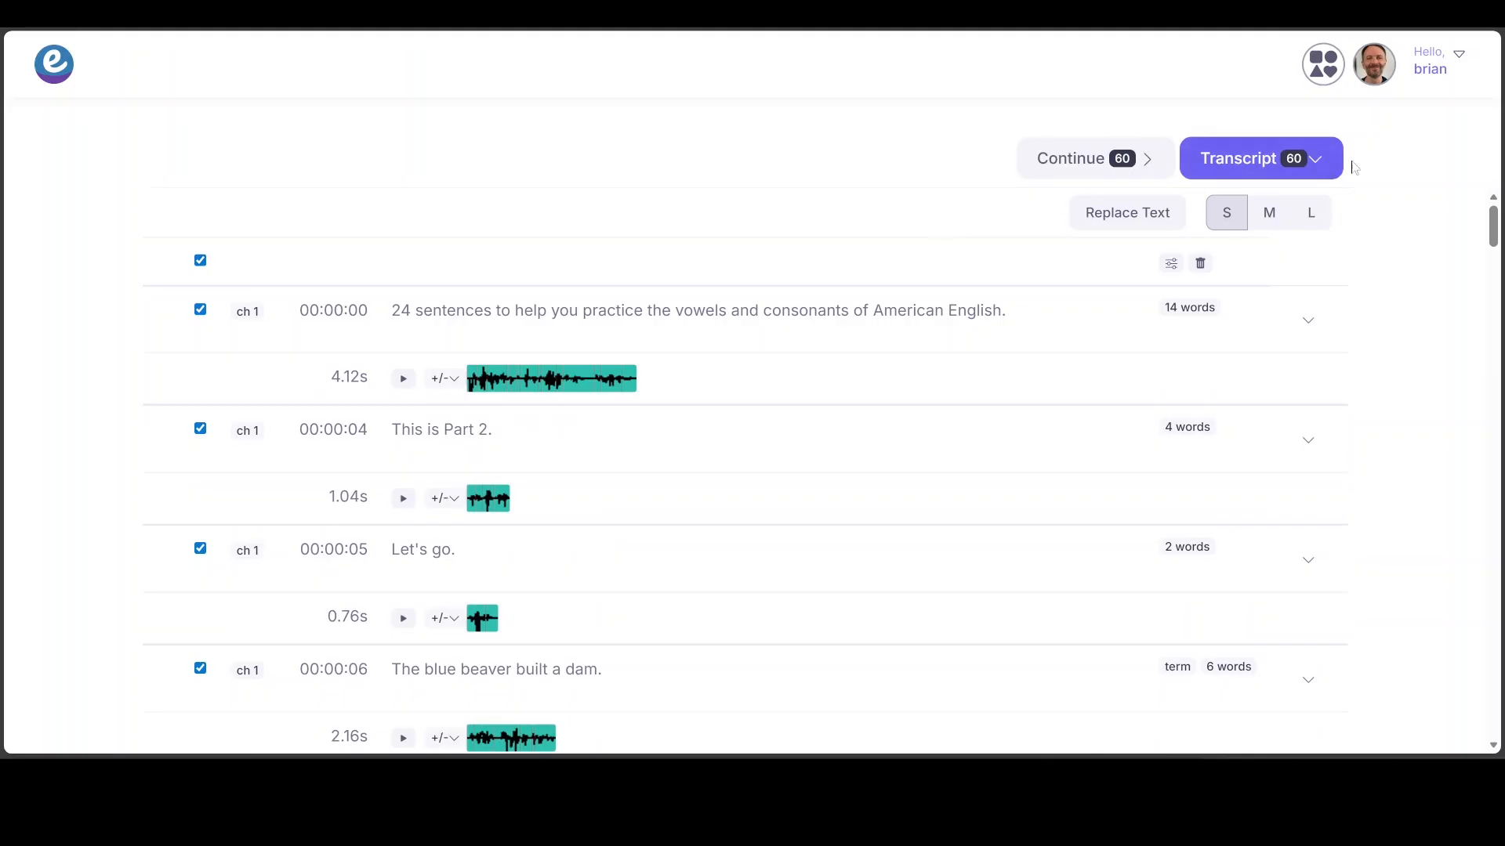
click(1313, 161)
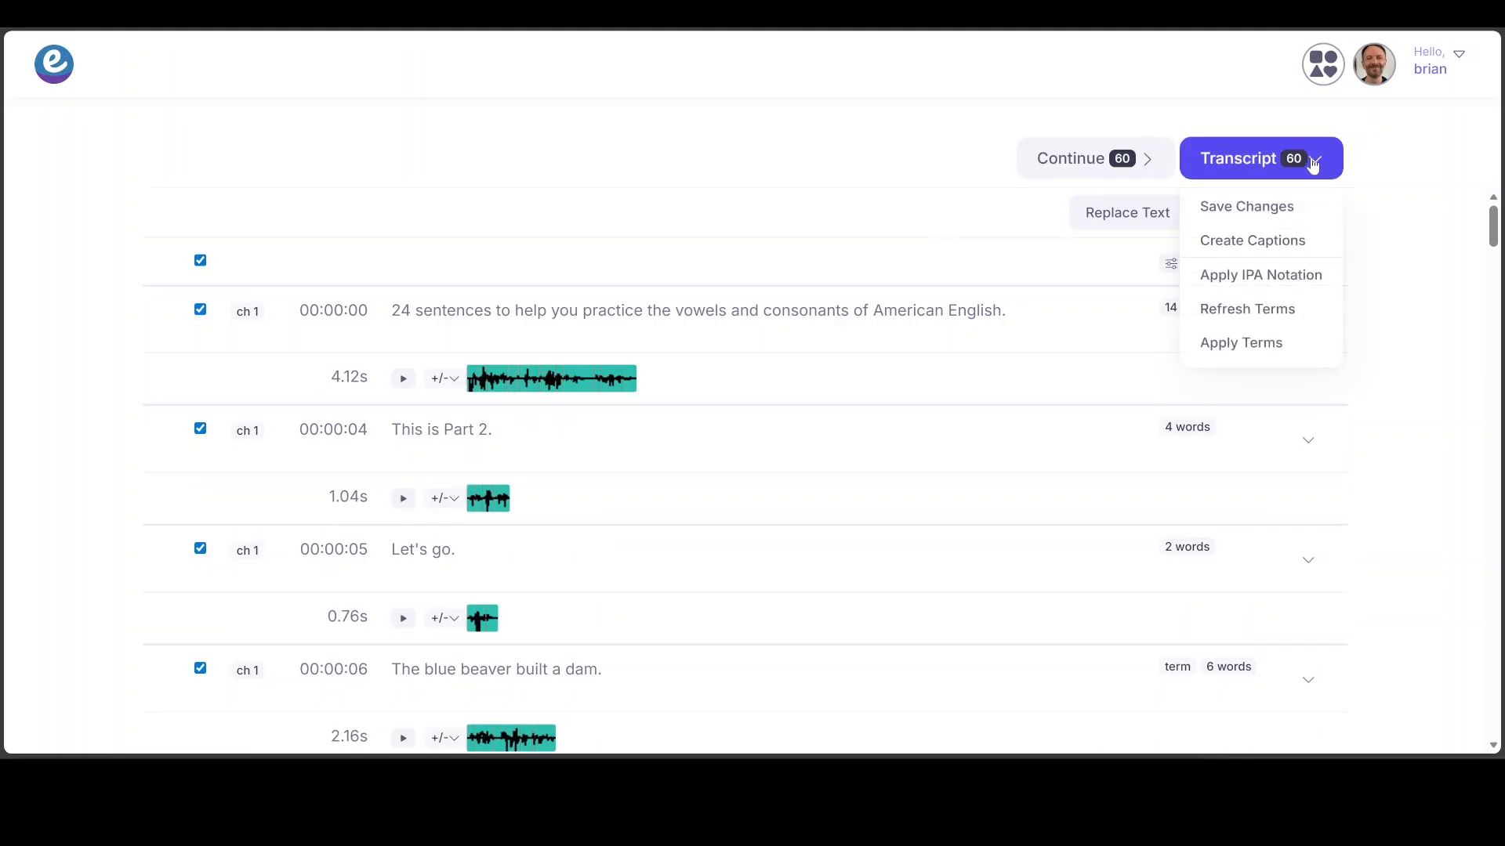
click(1257, 243)
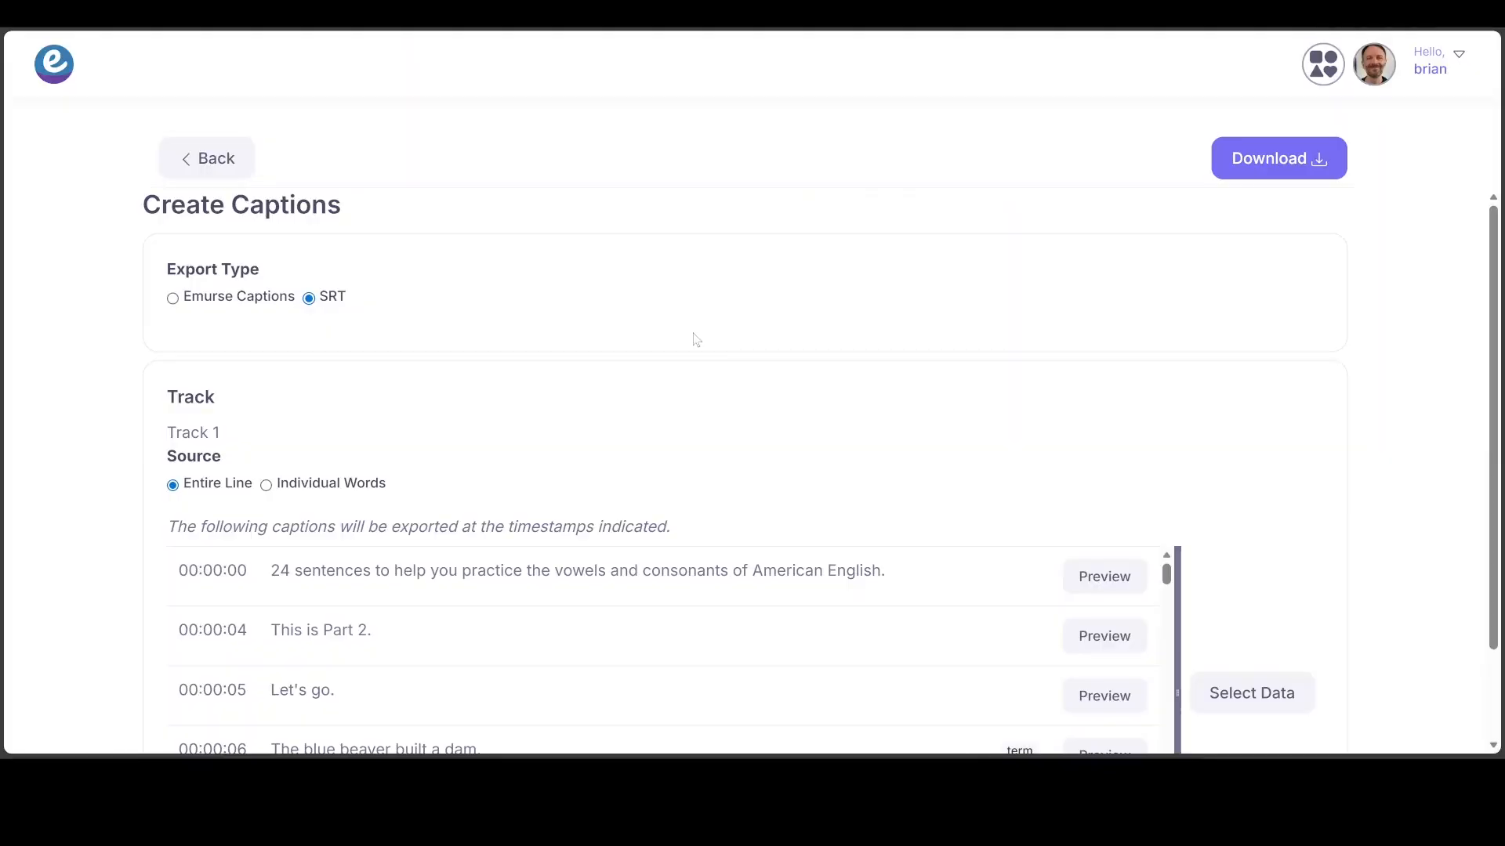
scroll(696, 339, down, 2)
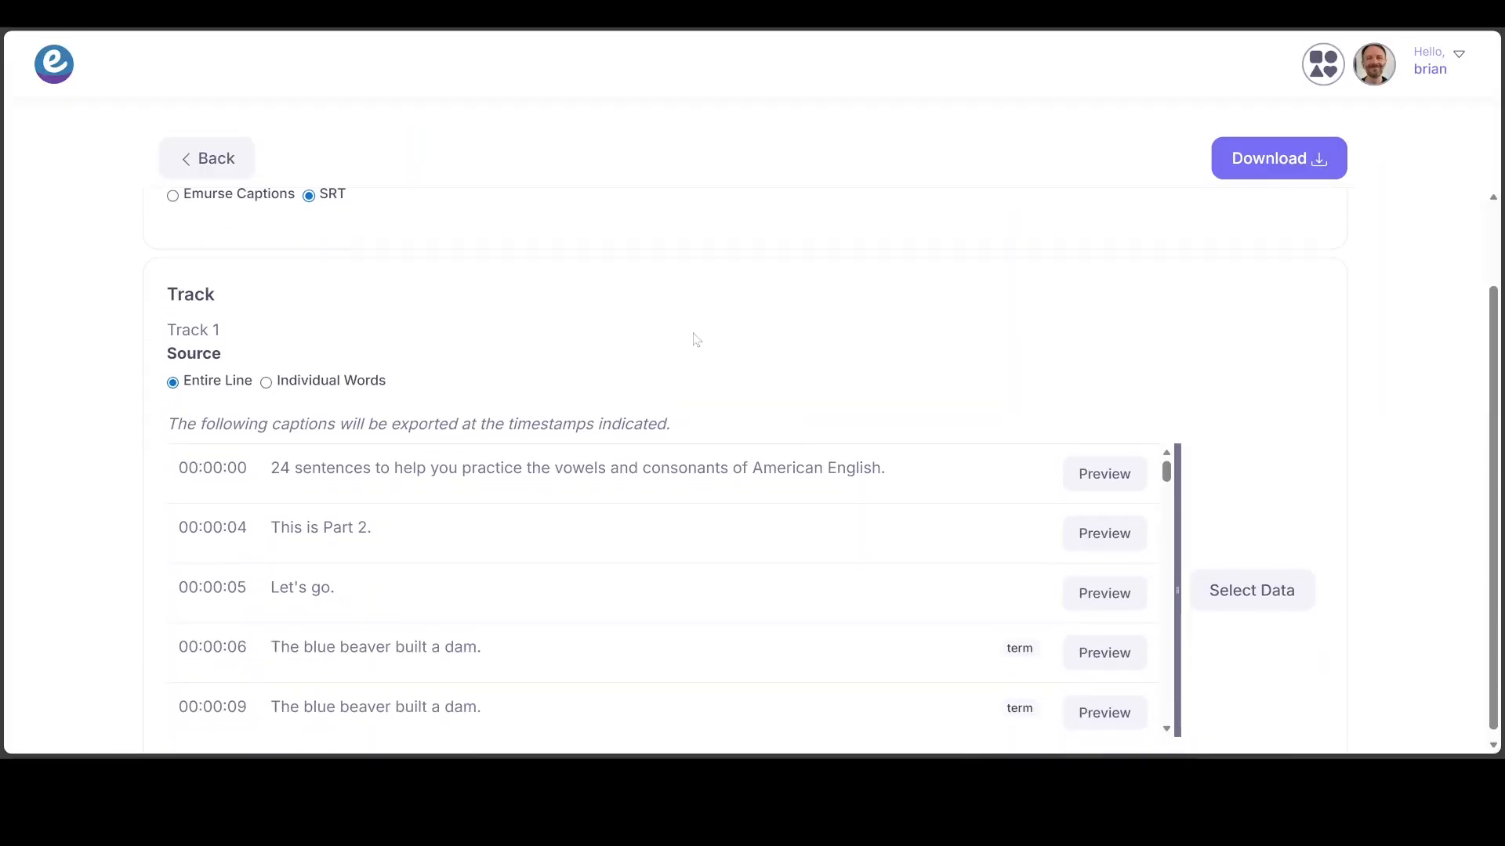
scroll(655, 479, down, 3)
scroll(655, 479, up, 3)
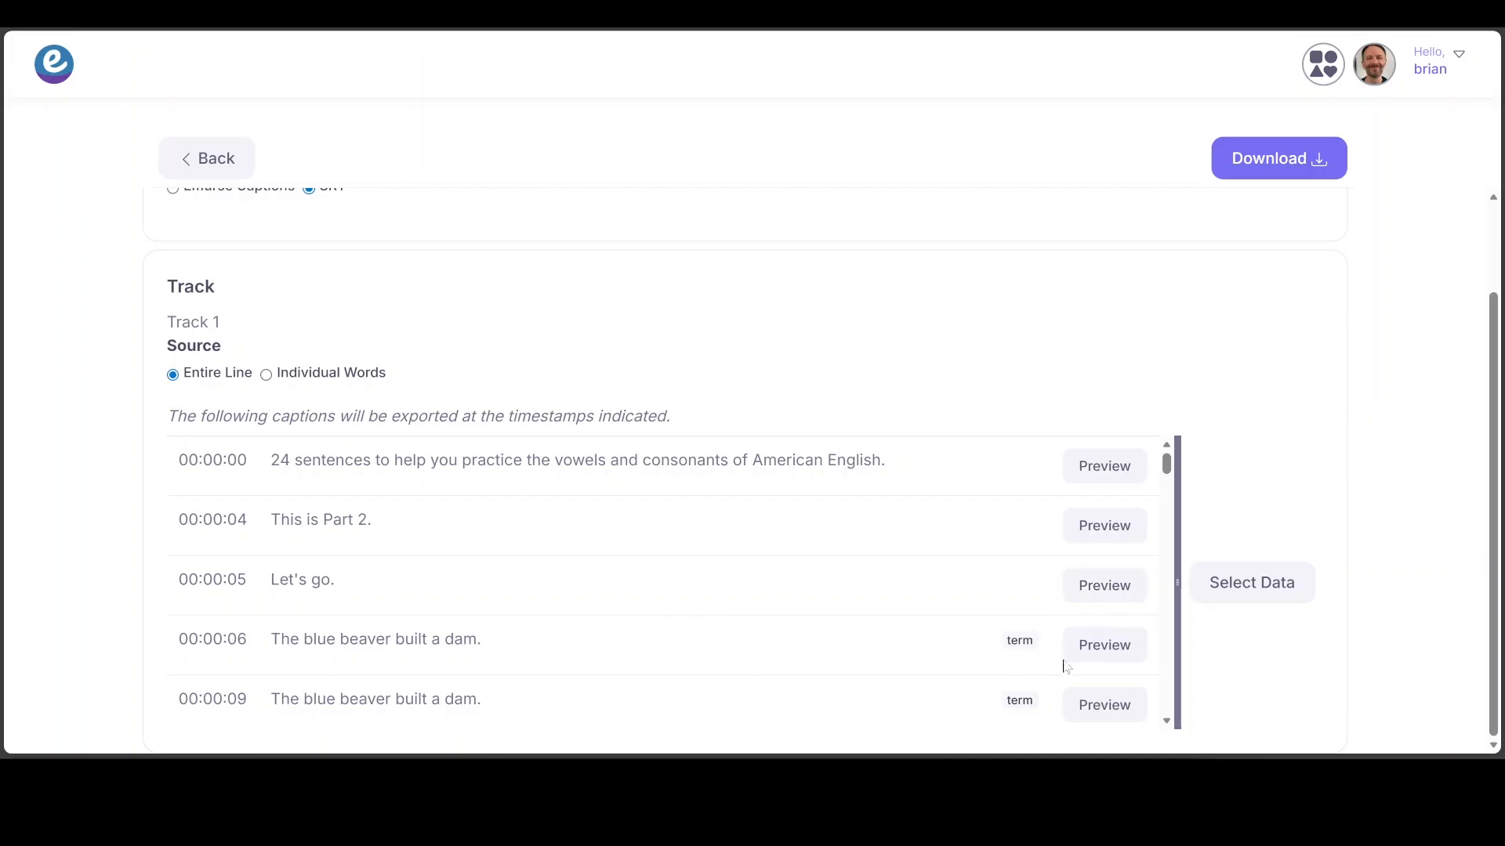
Preview the 00:00:06 line "The blue beaver built a dam." and show its data properties beside the caption template
click(1093, 657)
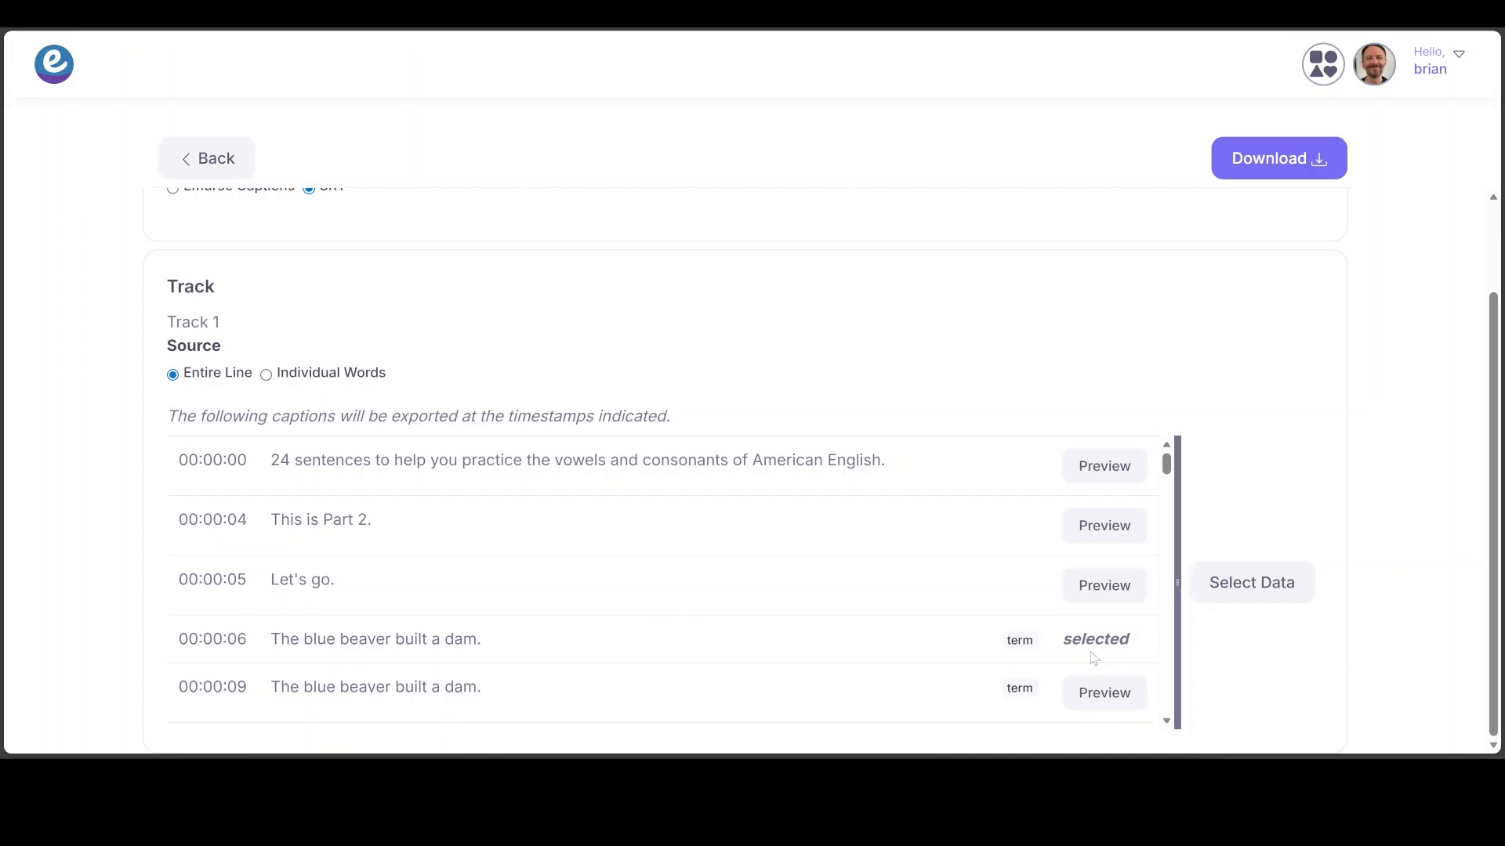
click(1236, 580)
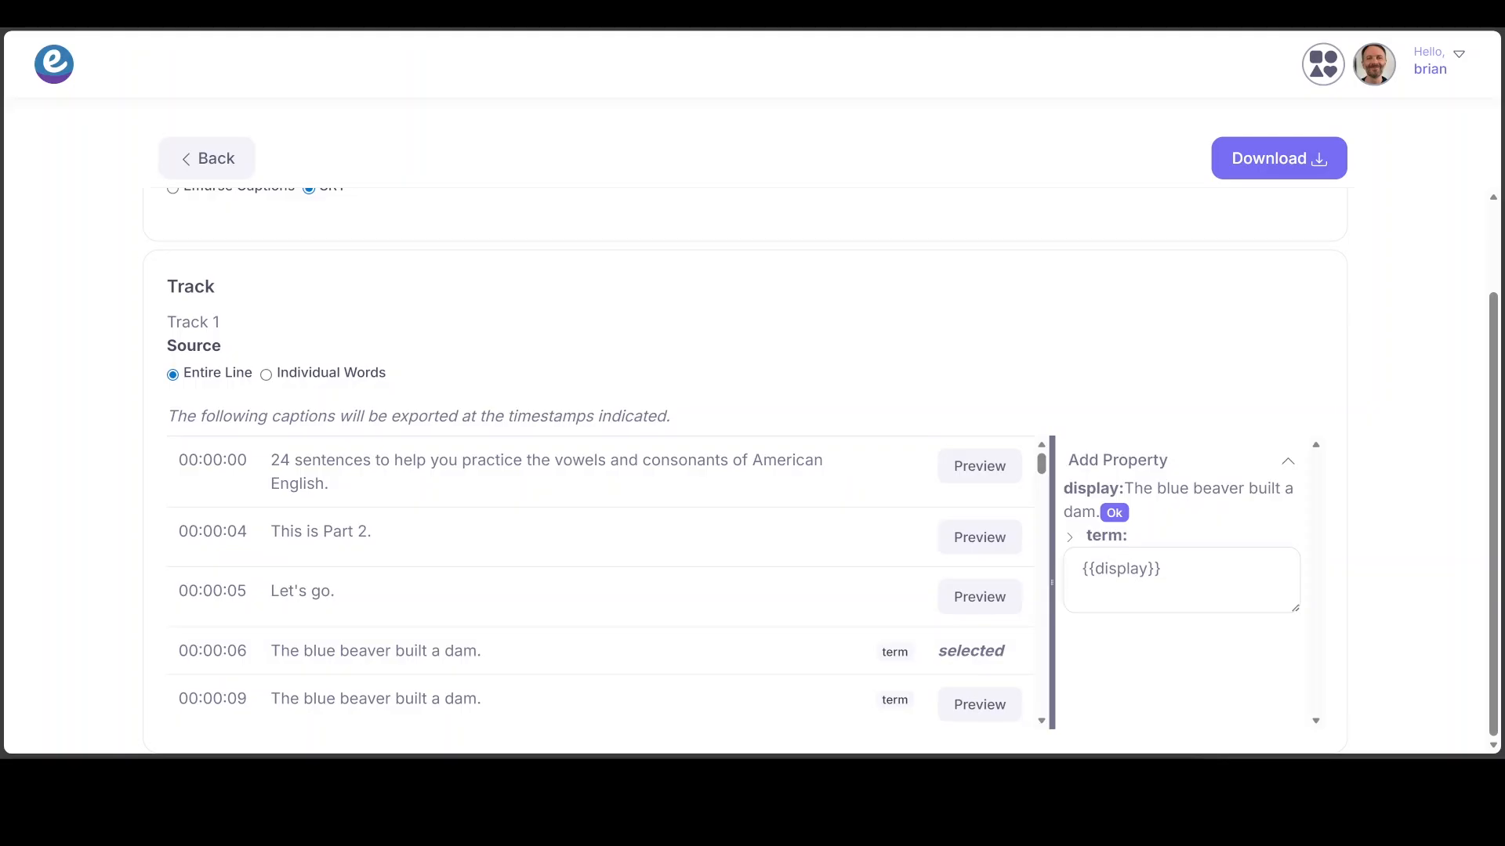
drag(1163, 569, 1036, 558)
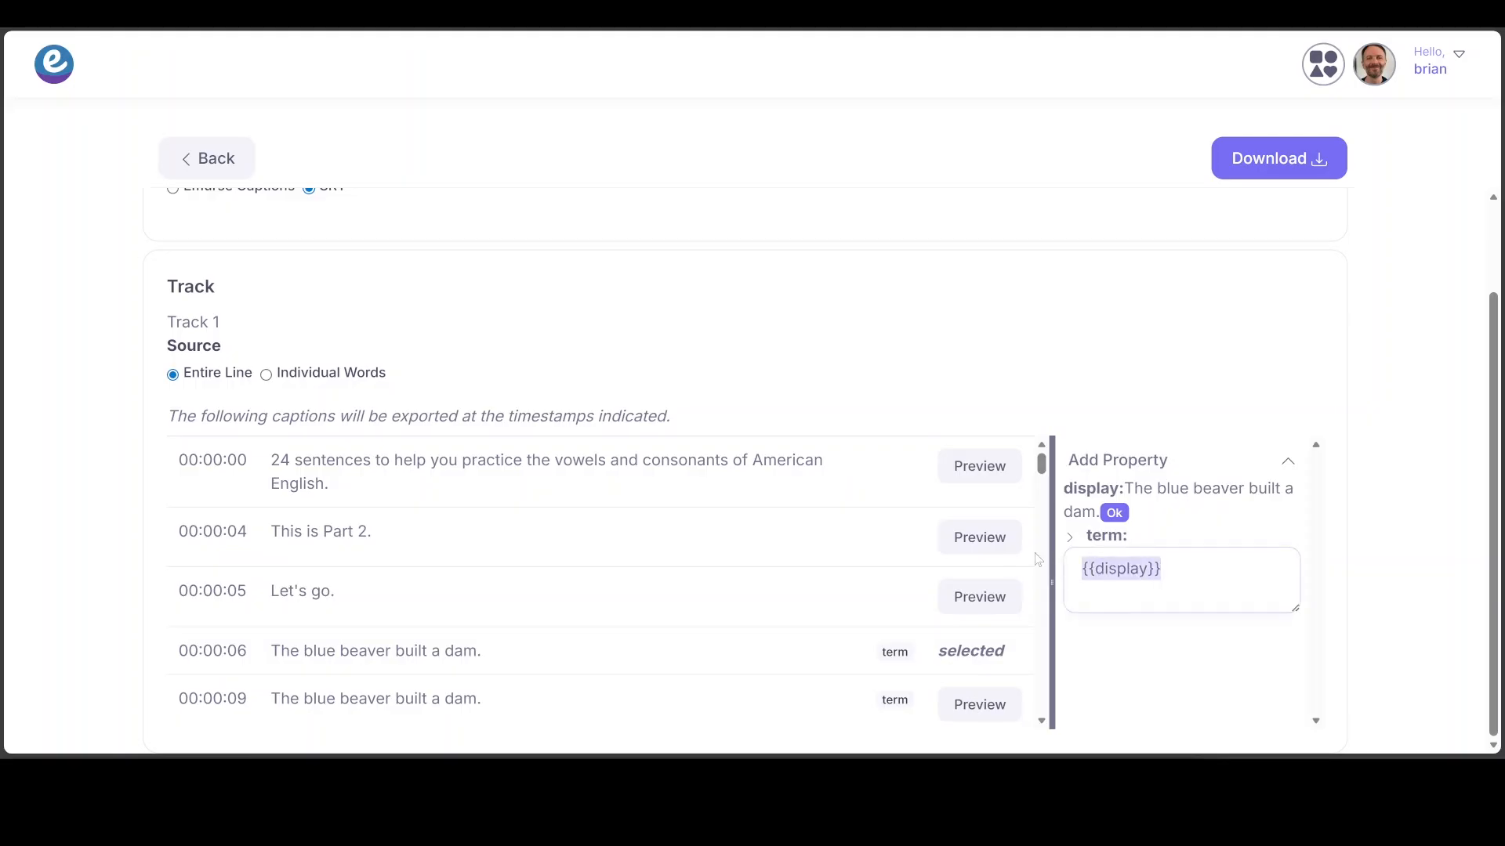
click(1161, 569)
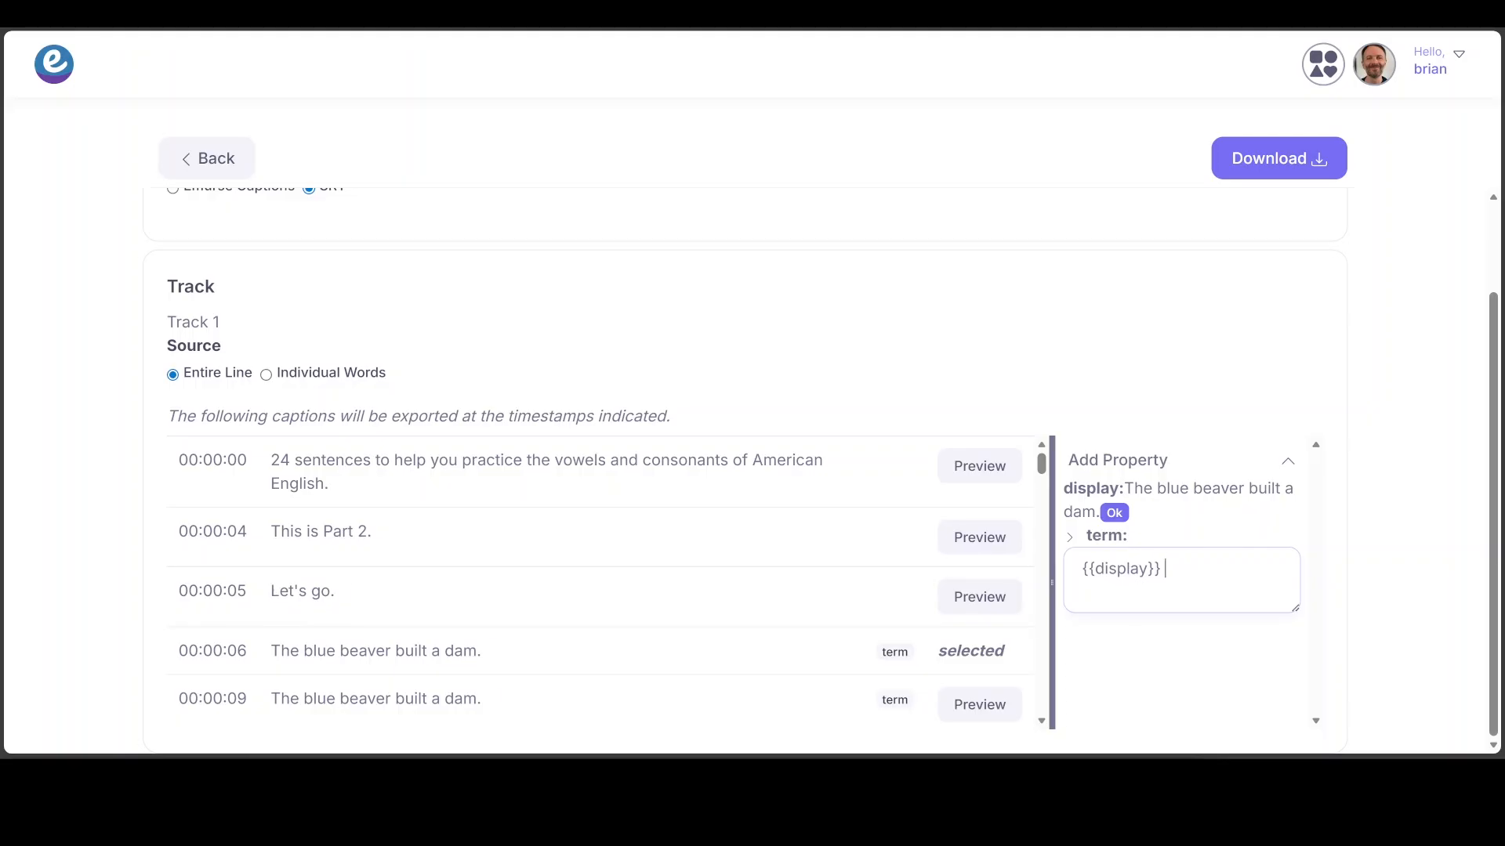
text(TRANTRAN)
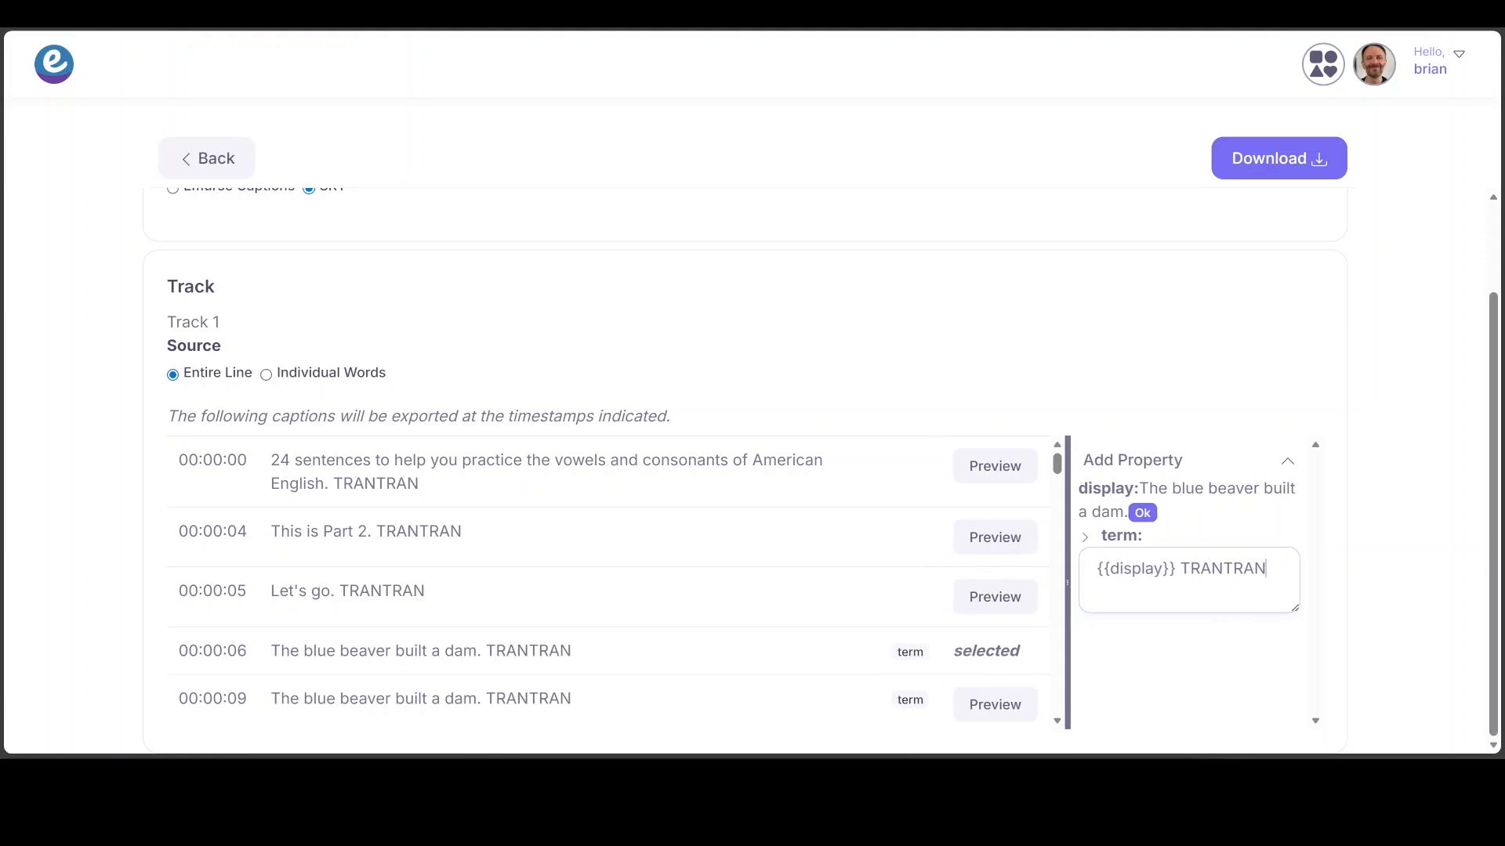
key(BackSpace)
key(BackSpace)
key(BackSpace)
key(BackSpace)
key(BackSpace)
key(BackSpace)
key(BackSpace)
key(BackSpace)
Append "NOTE:" and the term's translation property to the caption template and check the resulting lines
text(NOTE)
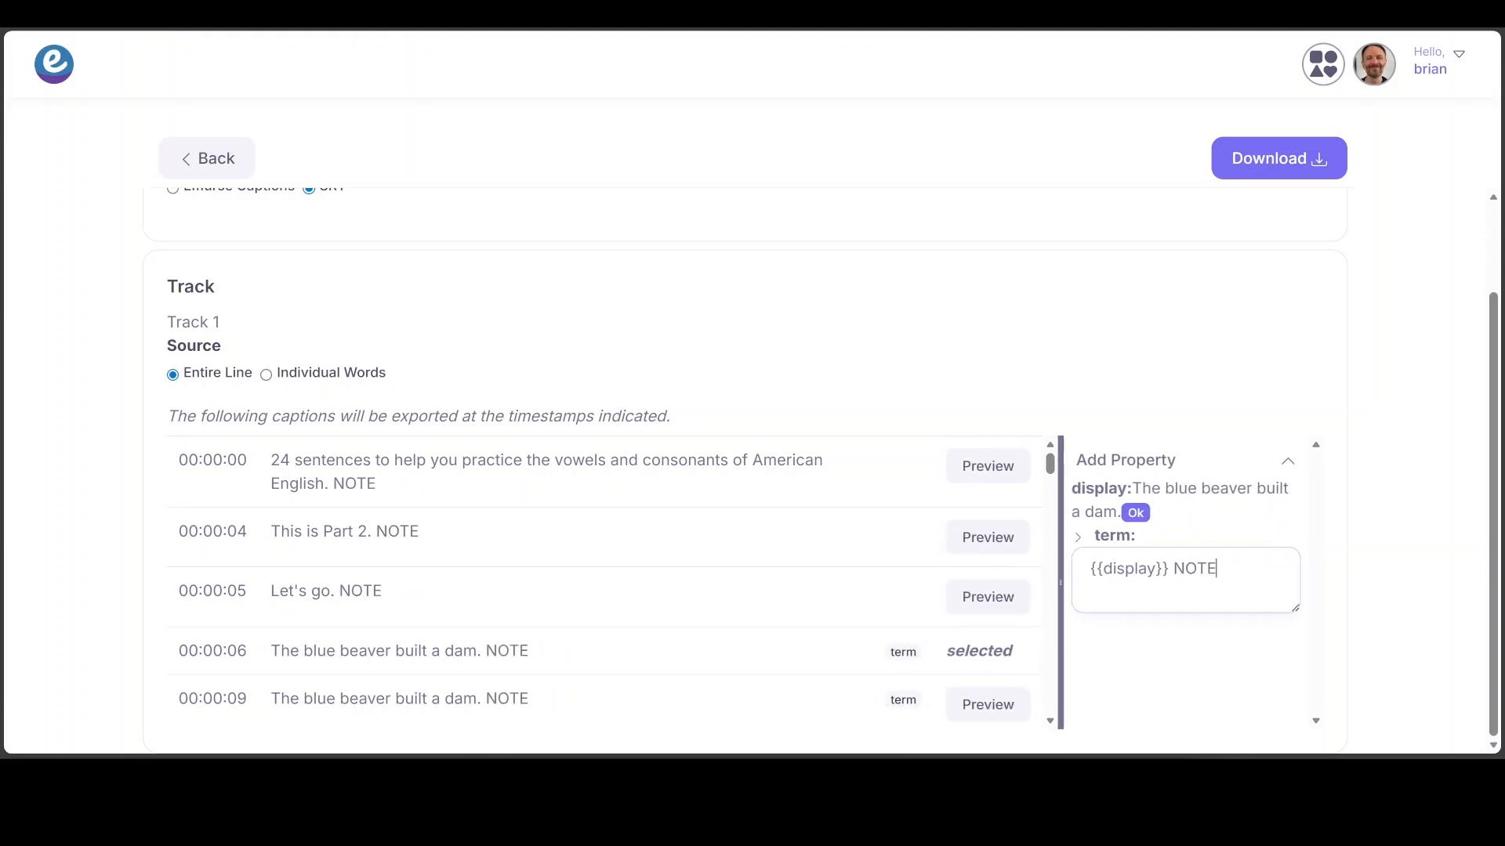
text(:)
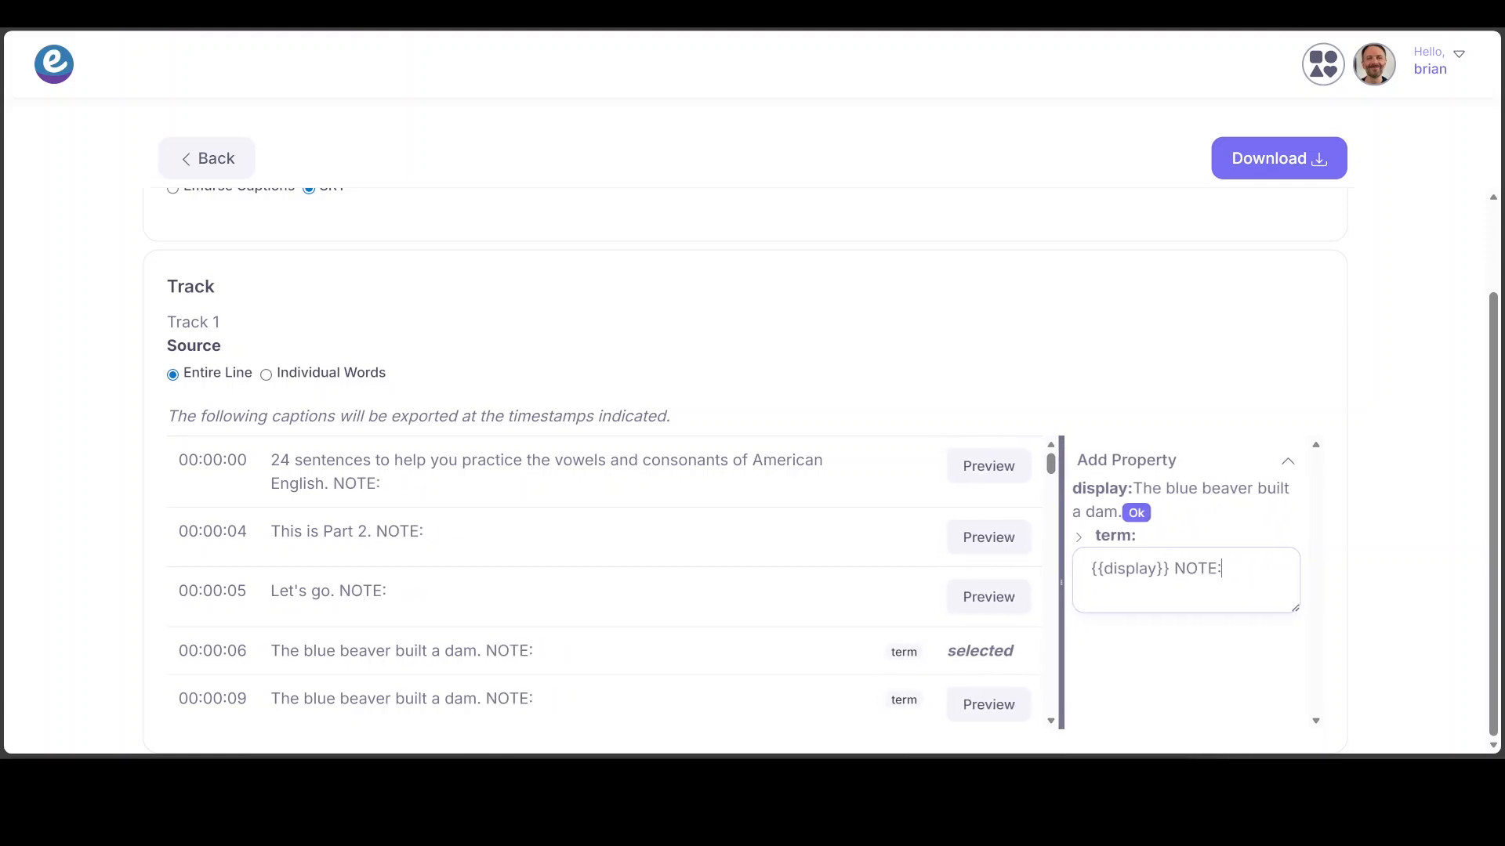
click(1079, 537)
scroll(1081, 540, down, 1)
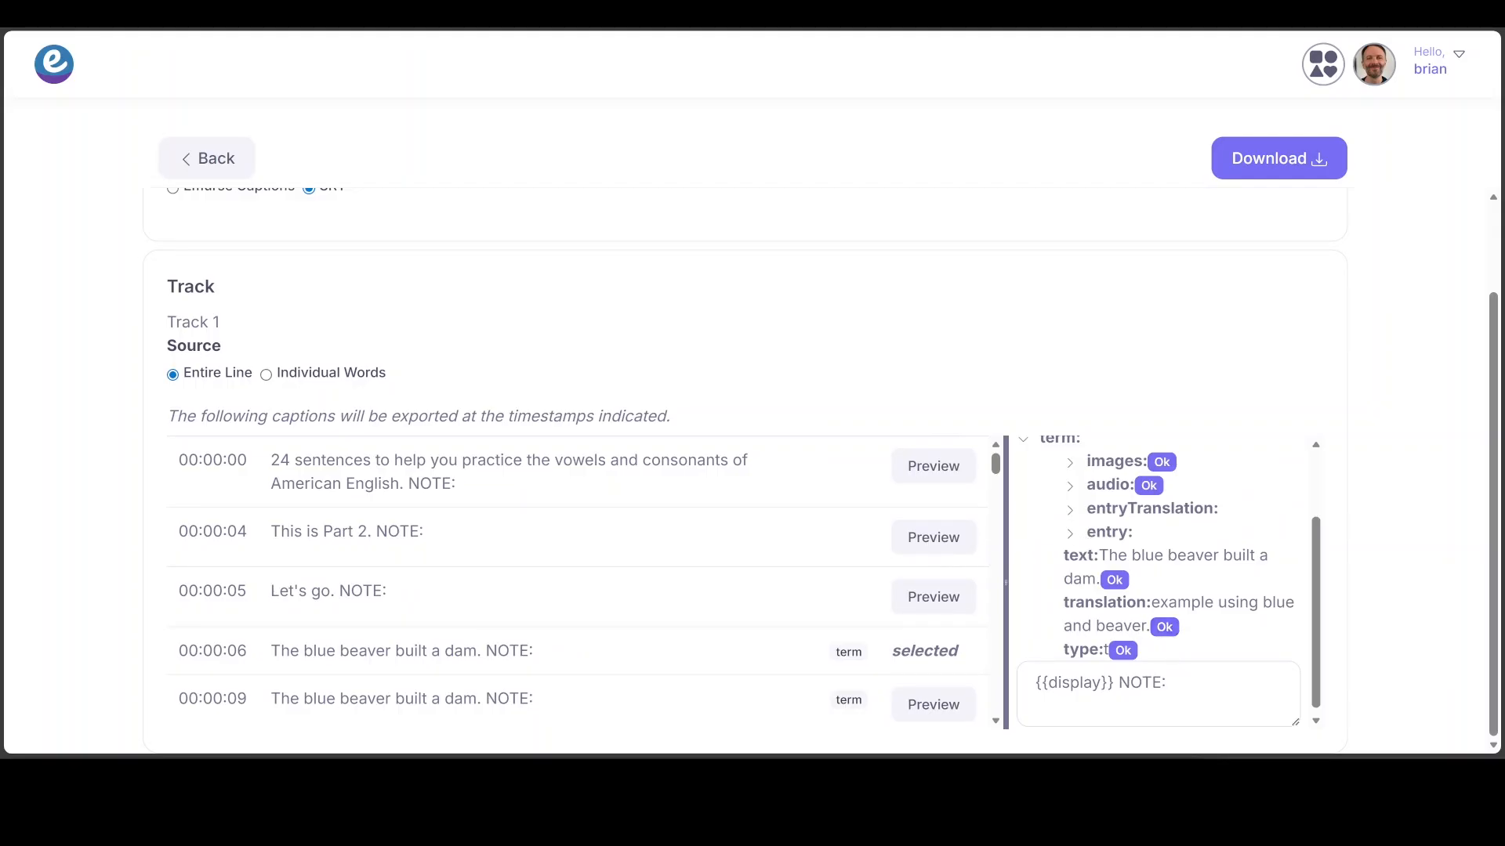
click(1166, 627)
scroll(722, 595, down, 2)
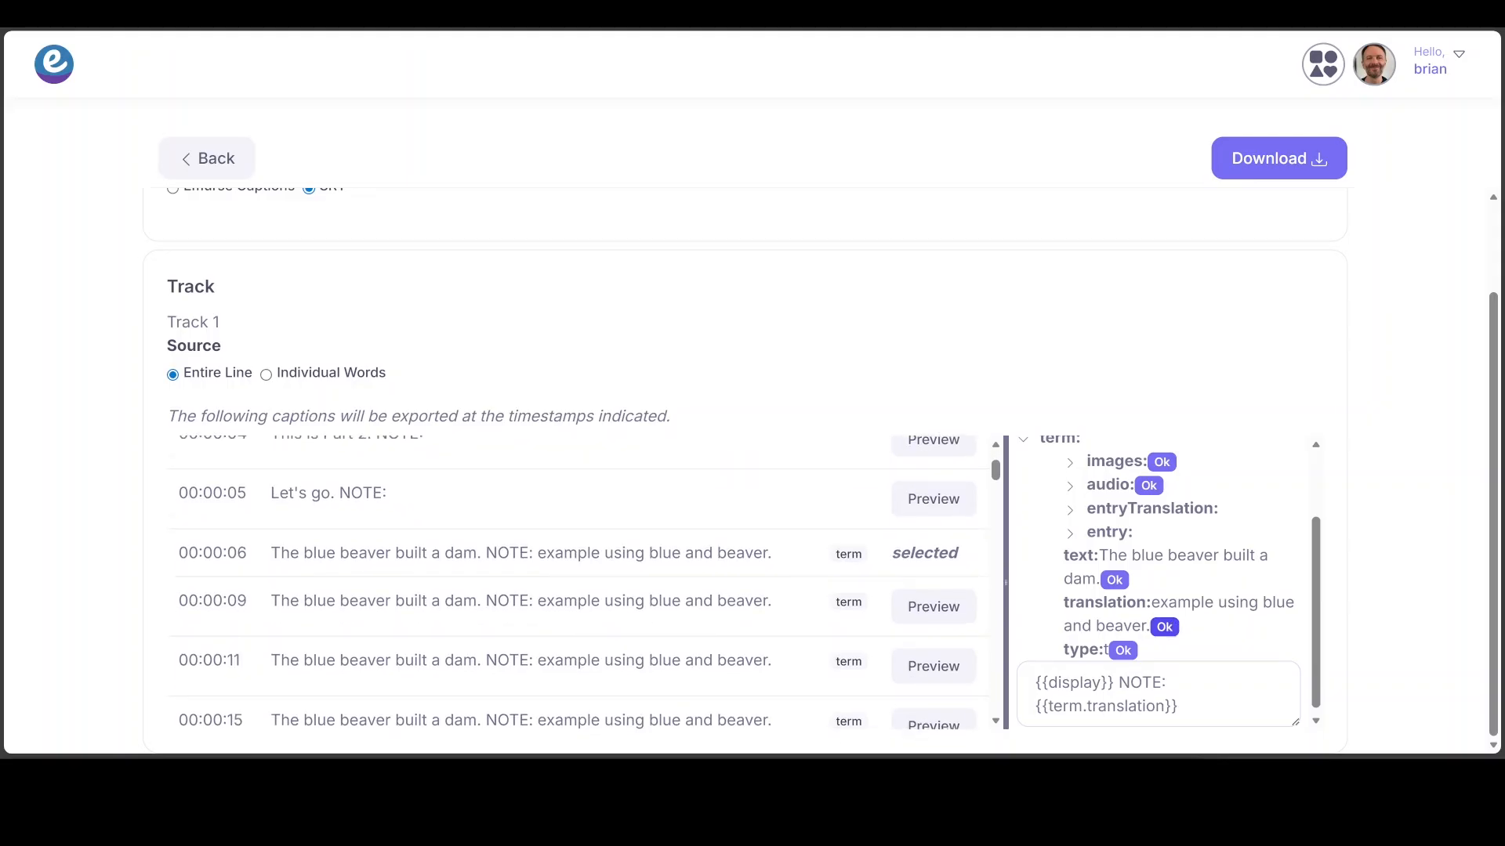
scroll(596, 612, down, 2)
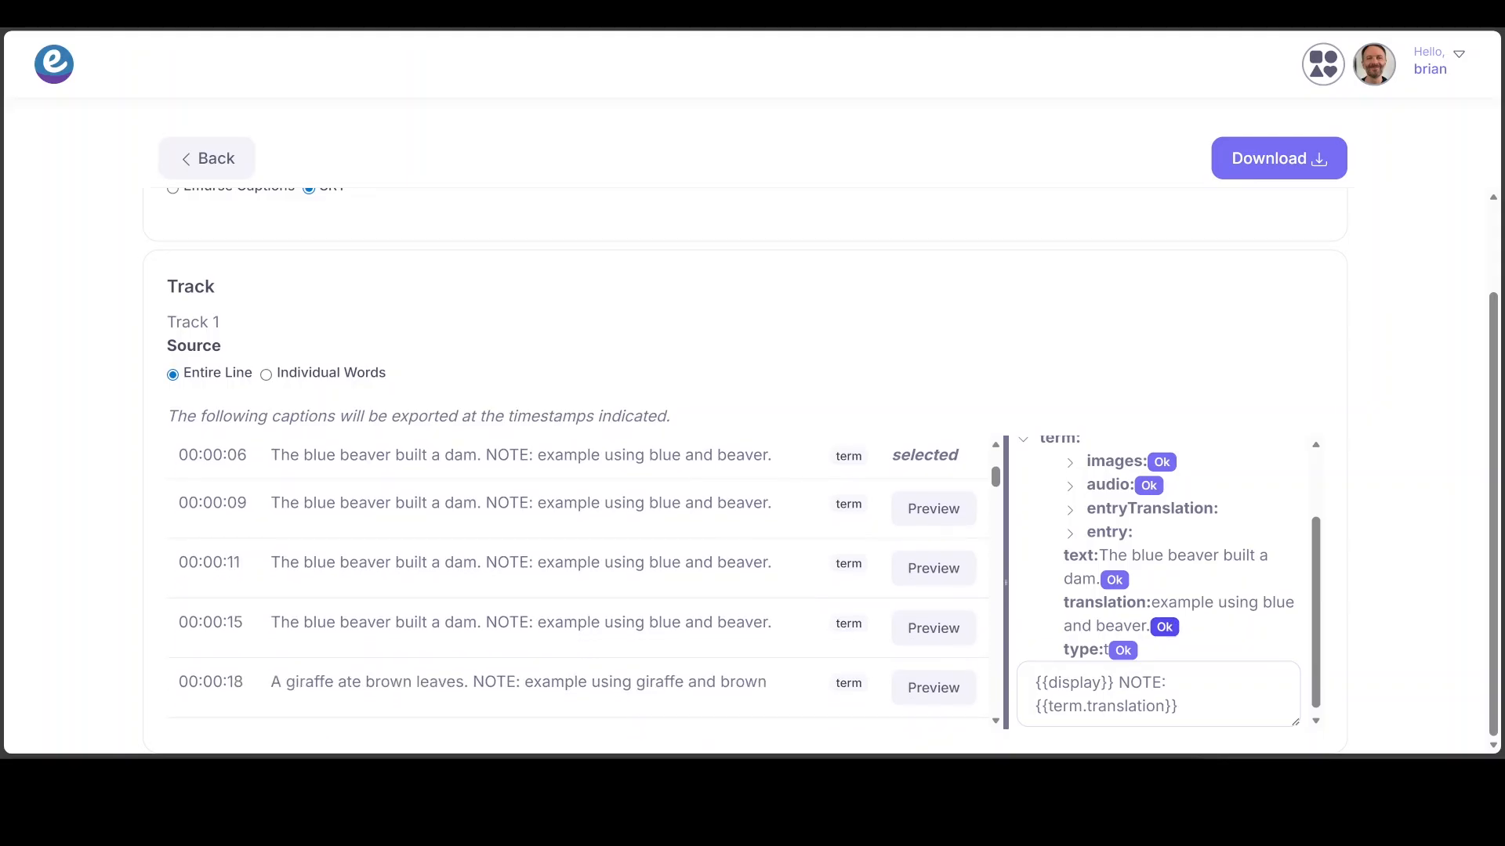
scroll(596, 612, up, 2)
scroll(549, 603, down, 2)
Replace the note and translation in the caption template with the emoji from the term's entryTranslation meta data, and review the lines
drag(1185, 707, 1119, 684)
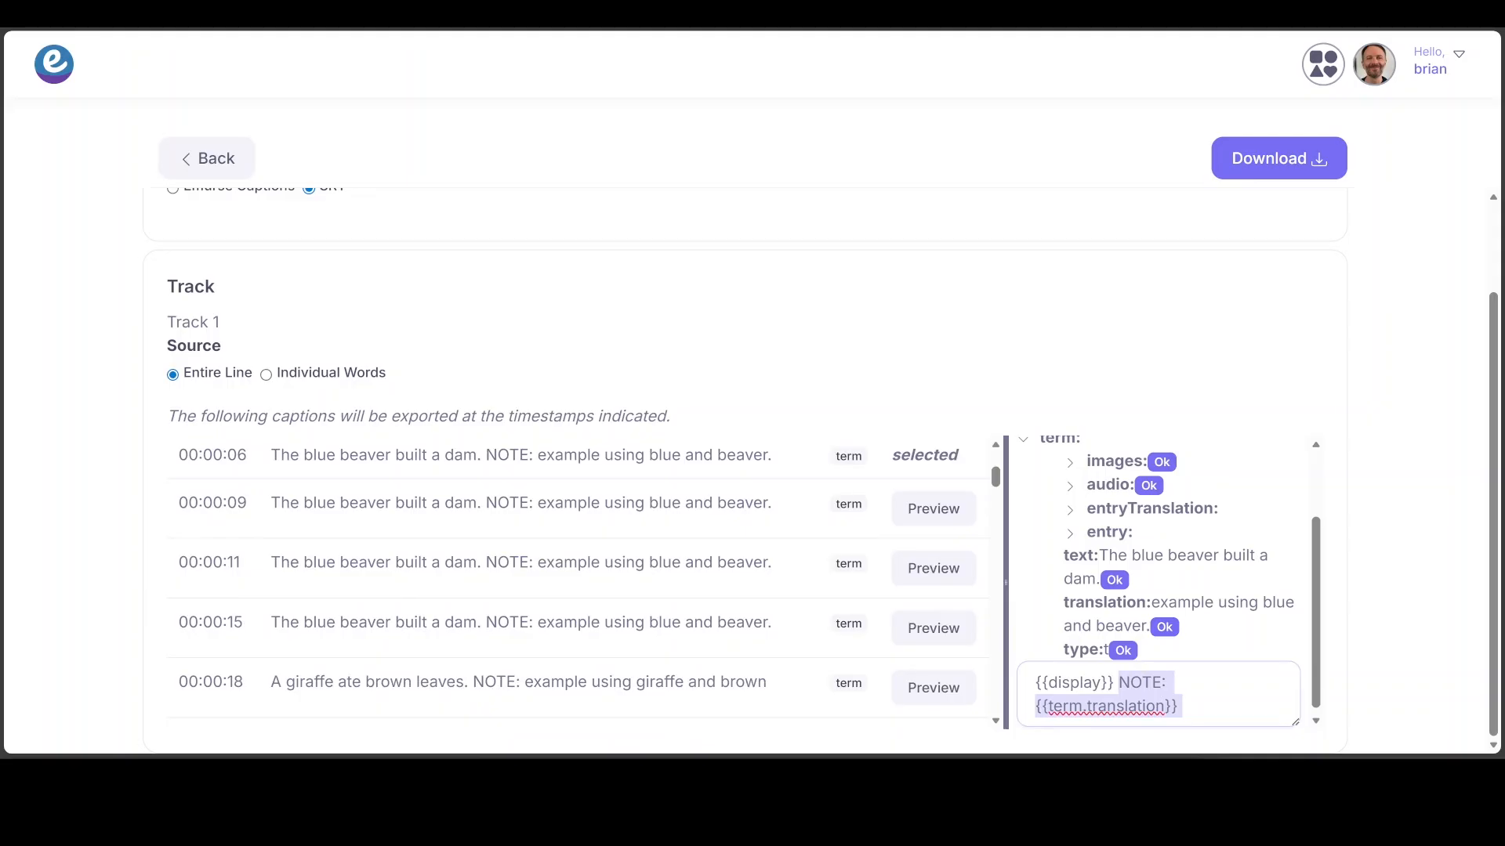
key(BackSpace)
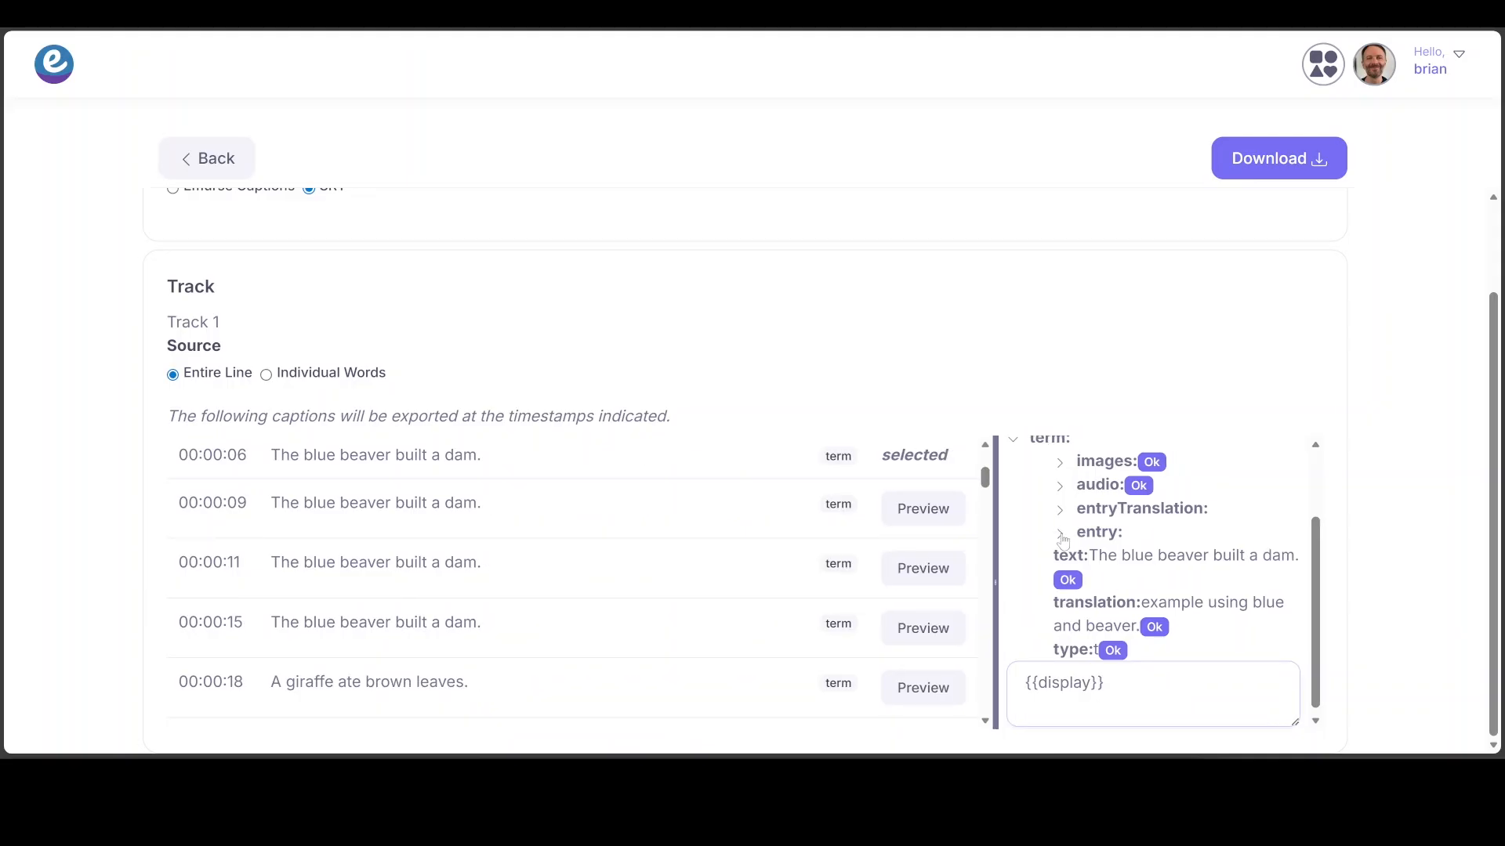
click(1060, 511)
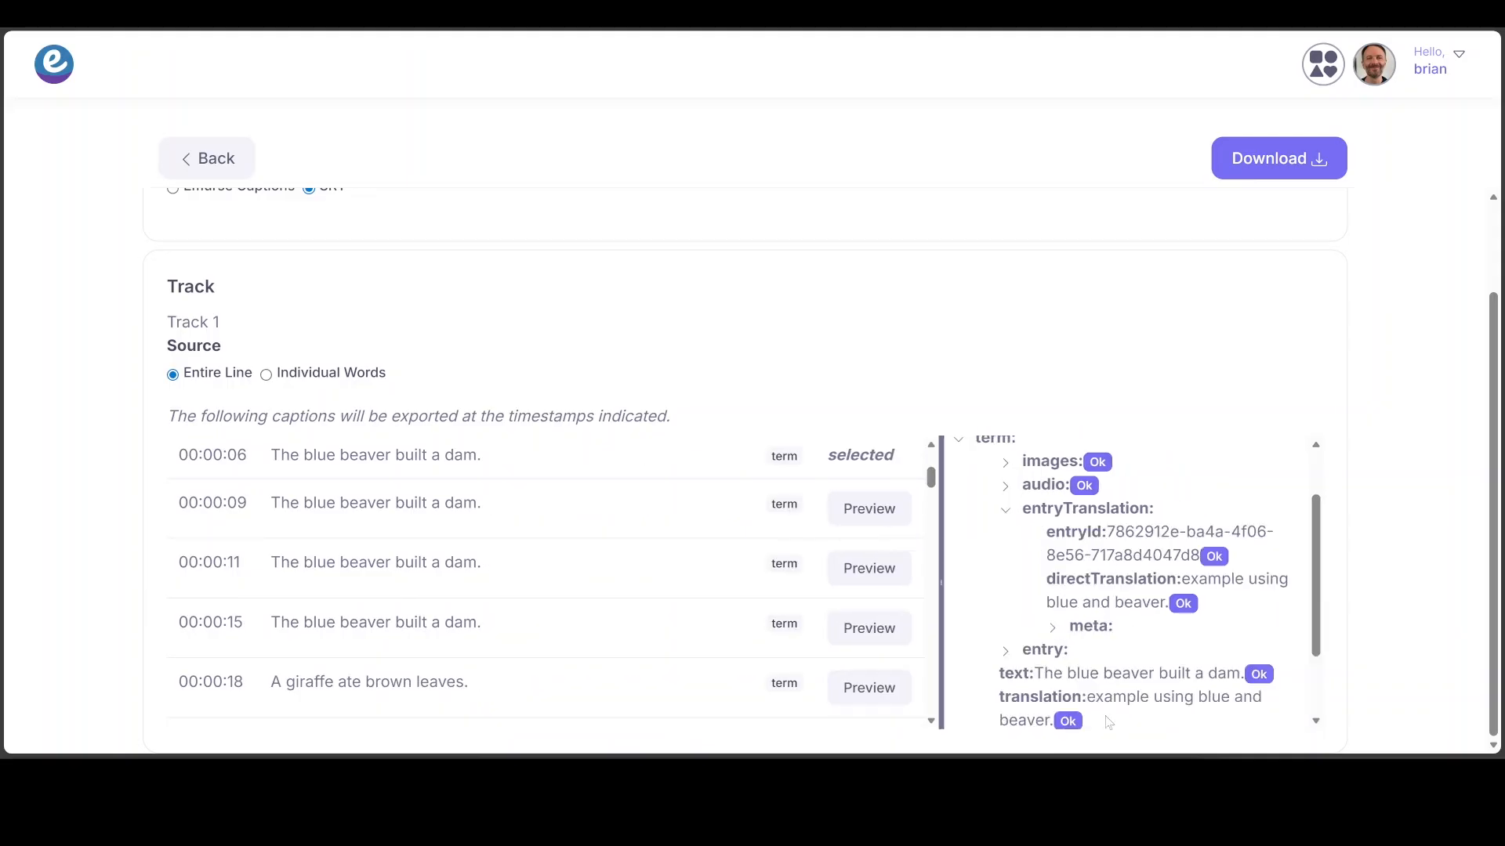
click(1052, 627)
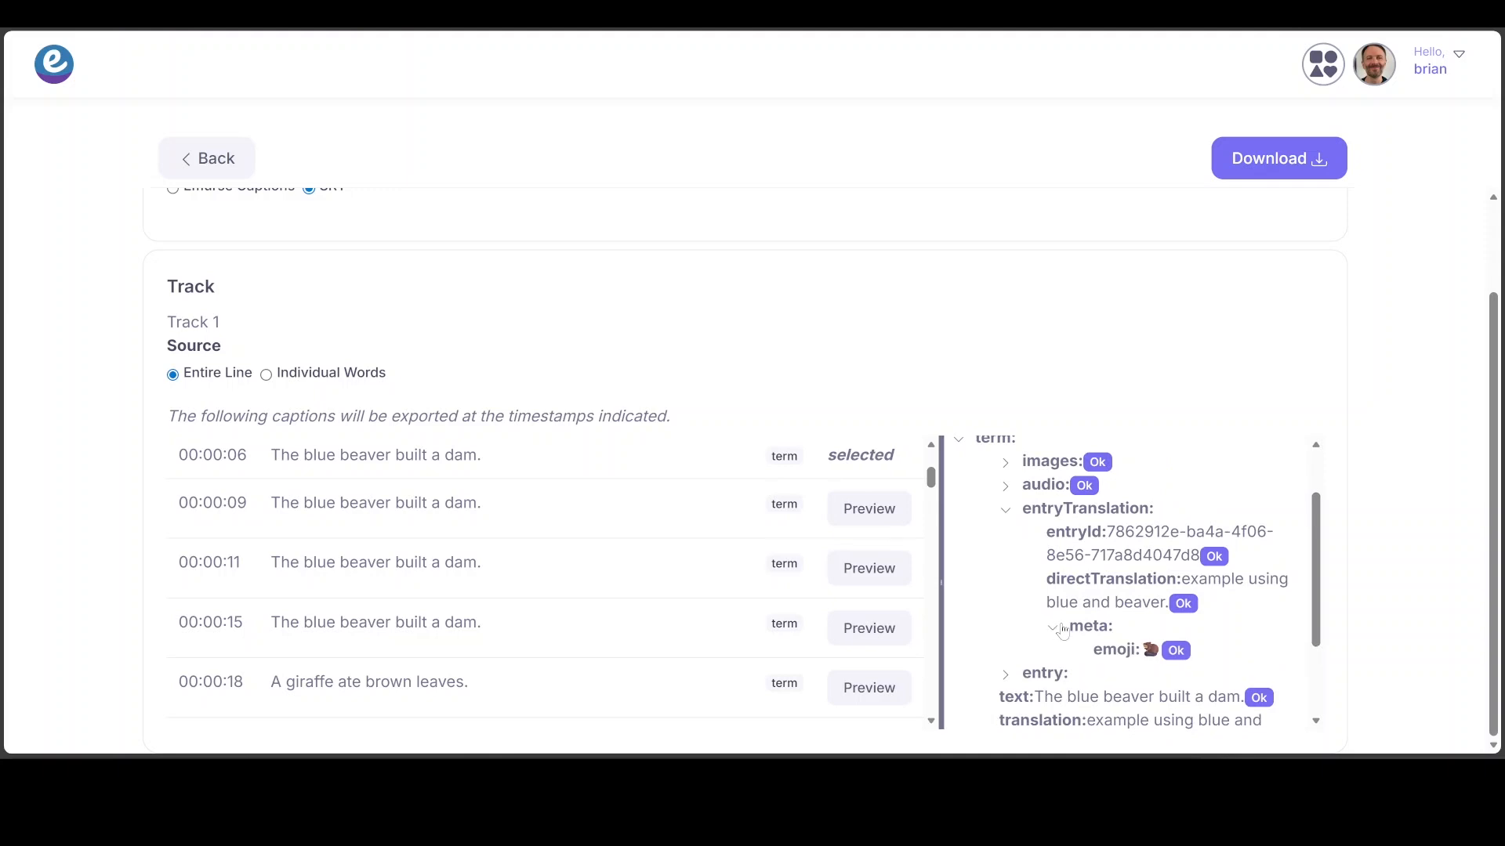
scroll(1183, 579, down, 1)
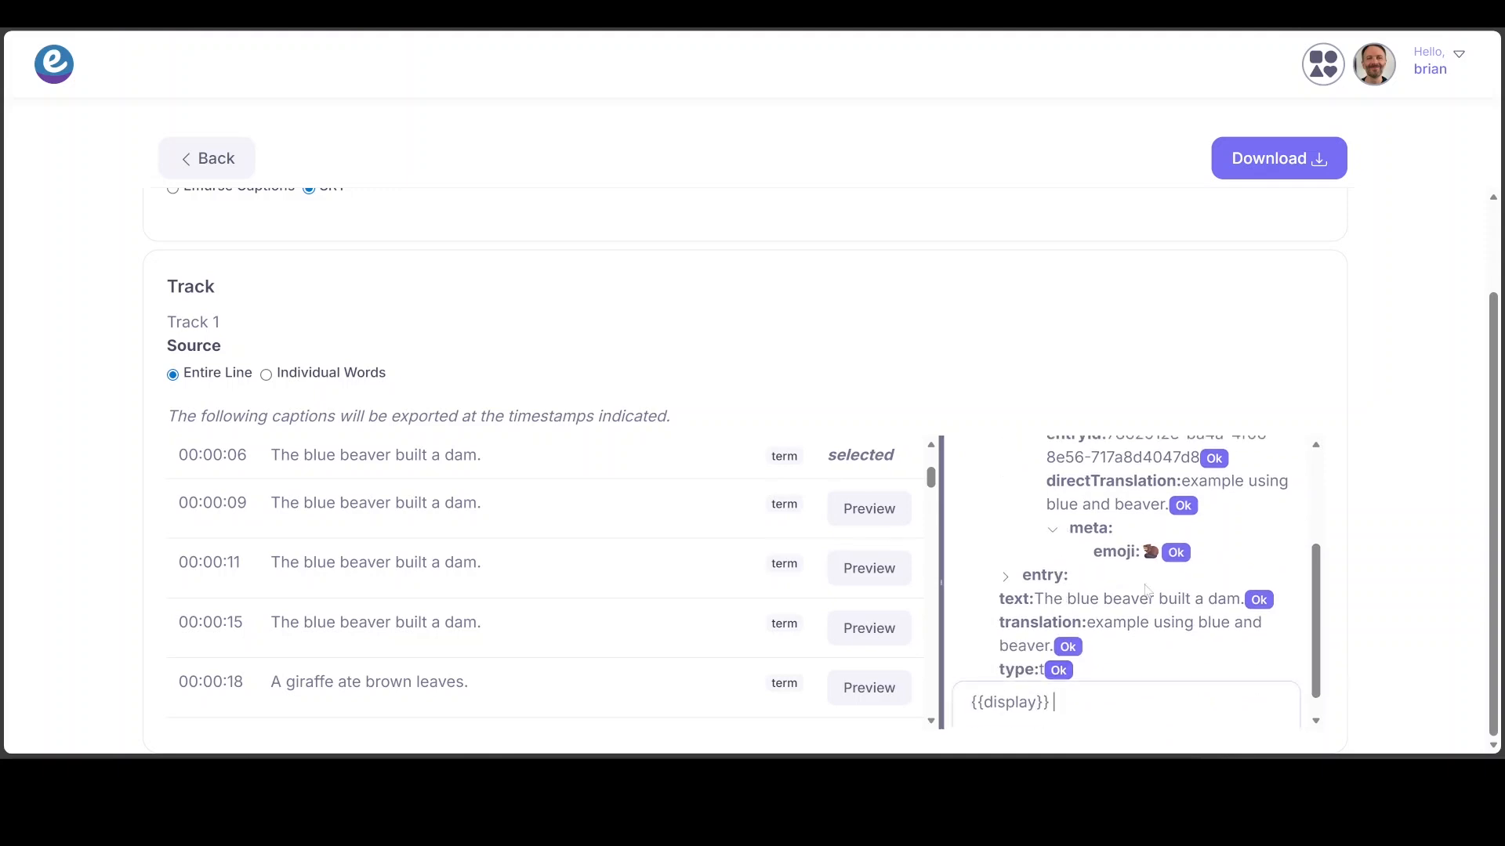
click(1175, 553)
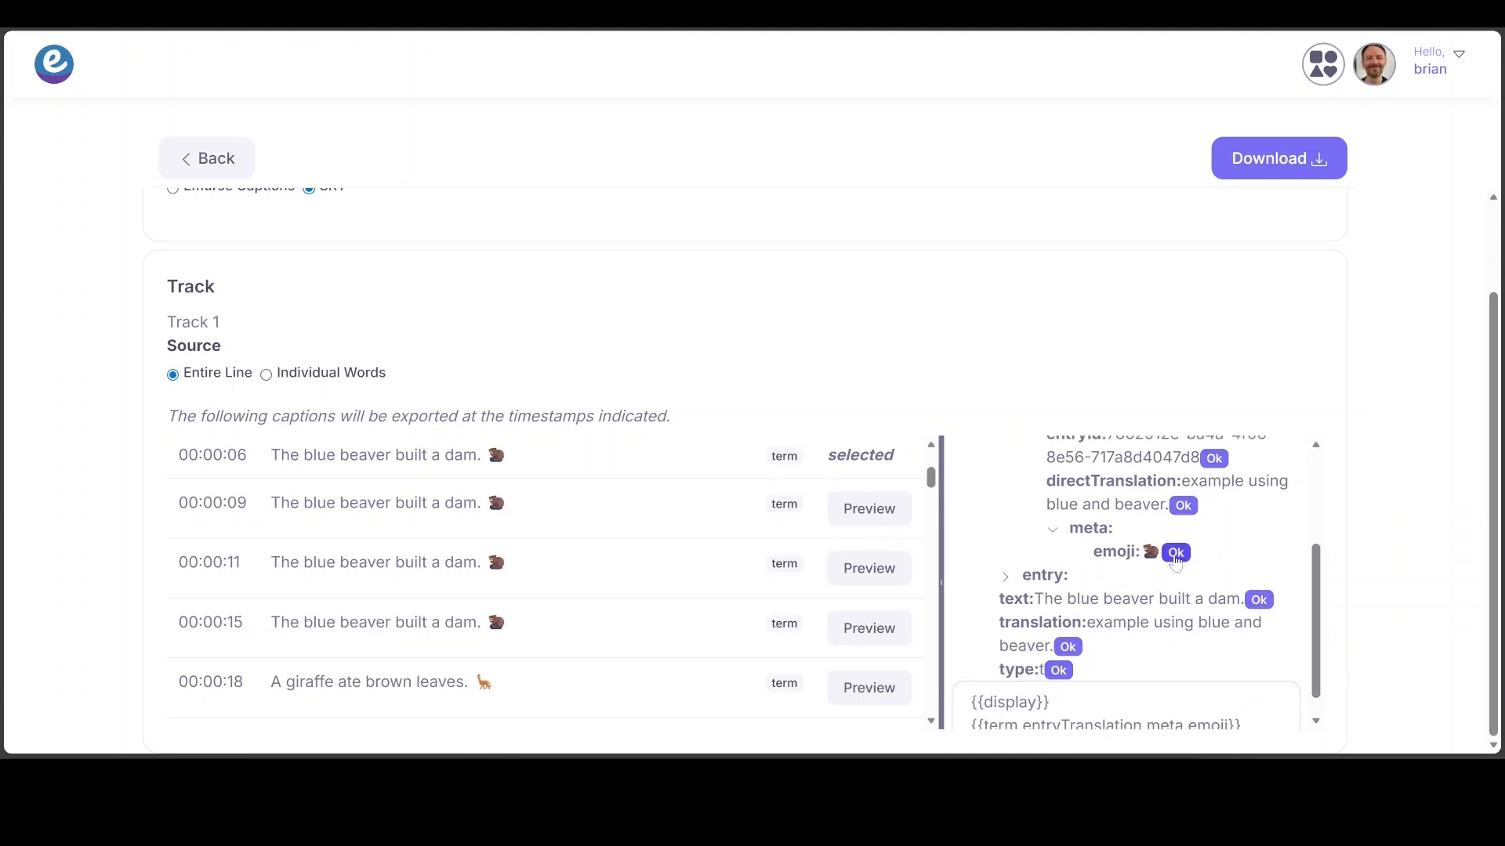
scroll(688, 523, down, 4)
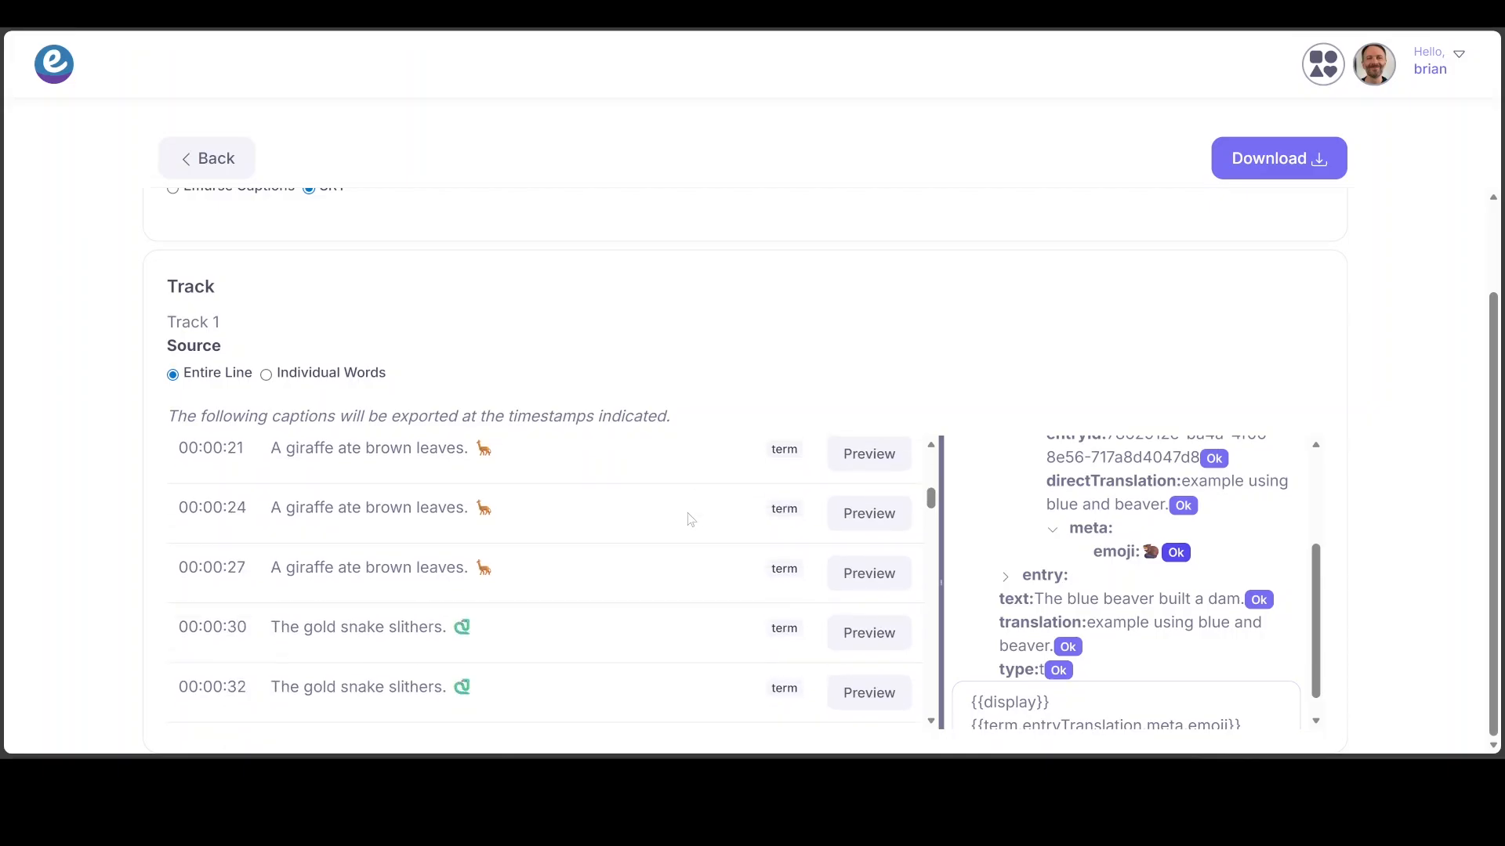
scroll(543, 538, down, 8)
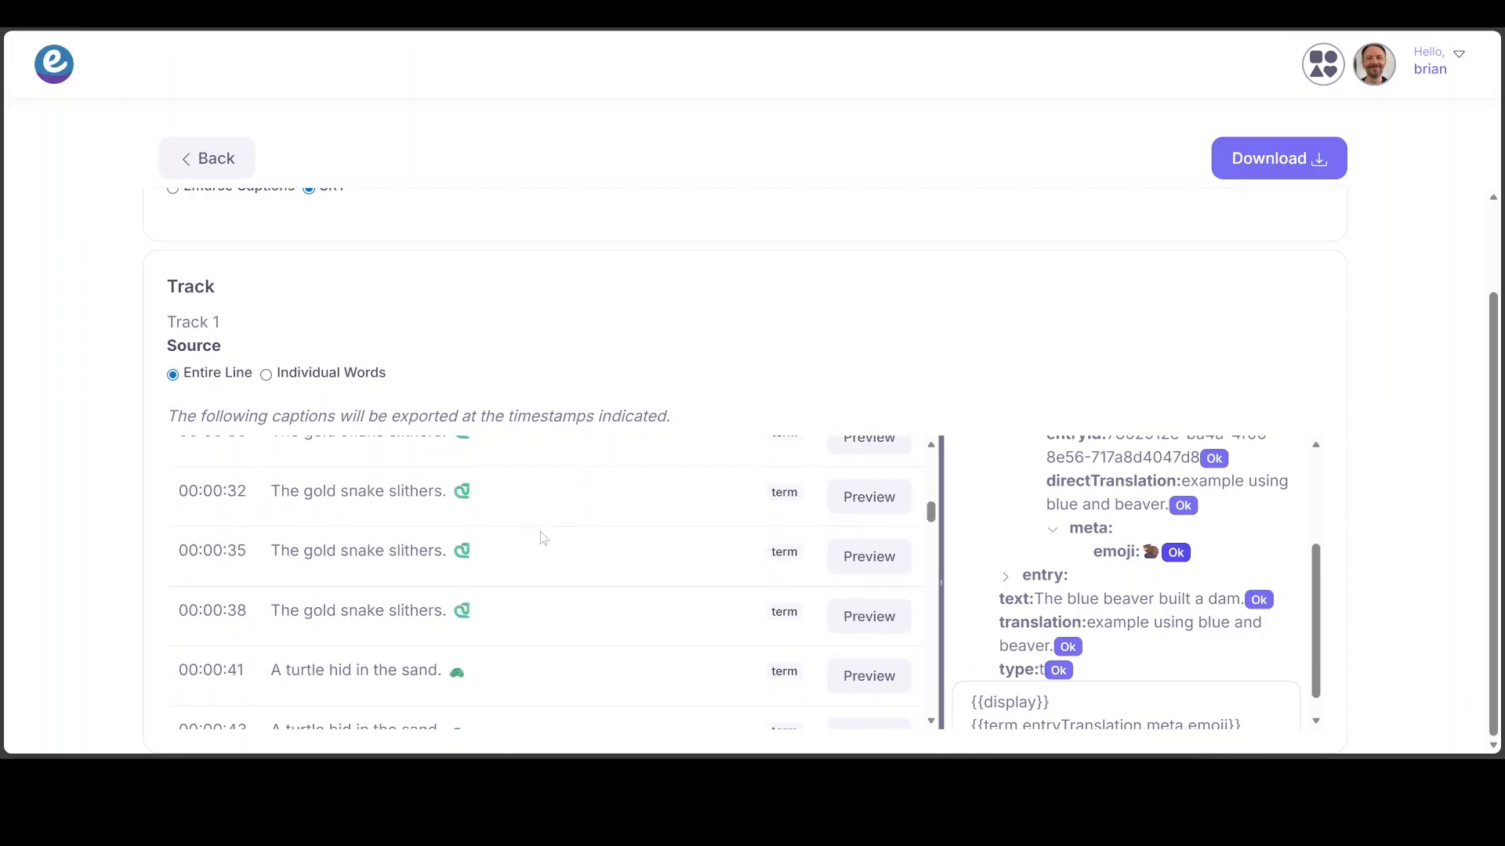
scroll(543, 539, up, 12)
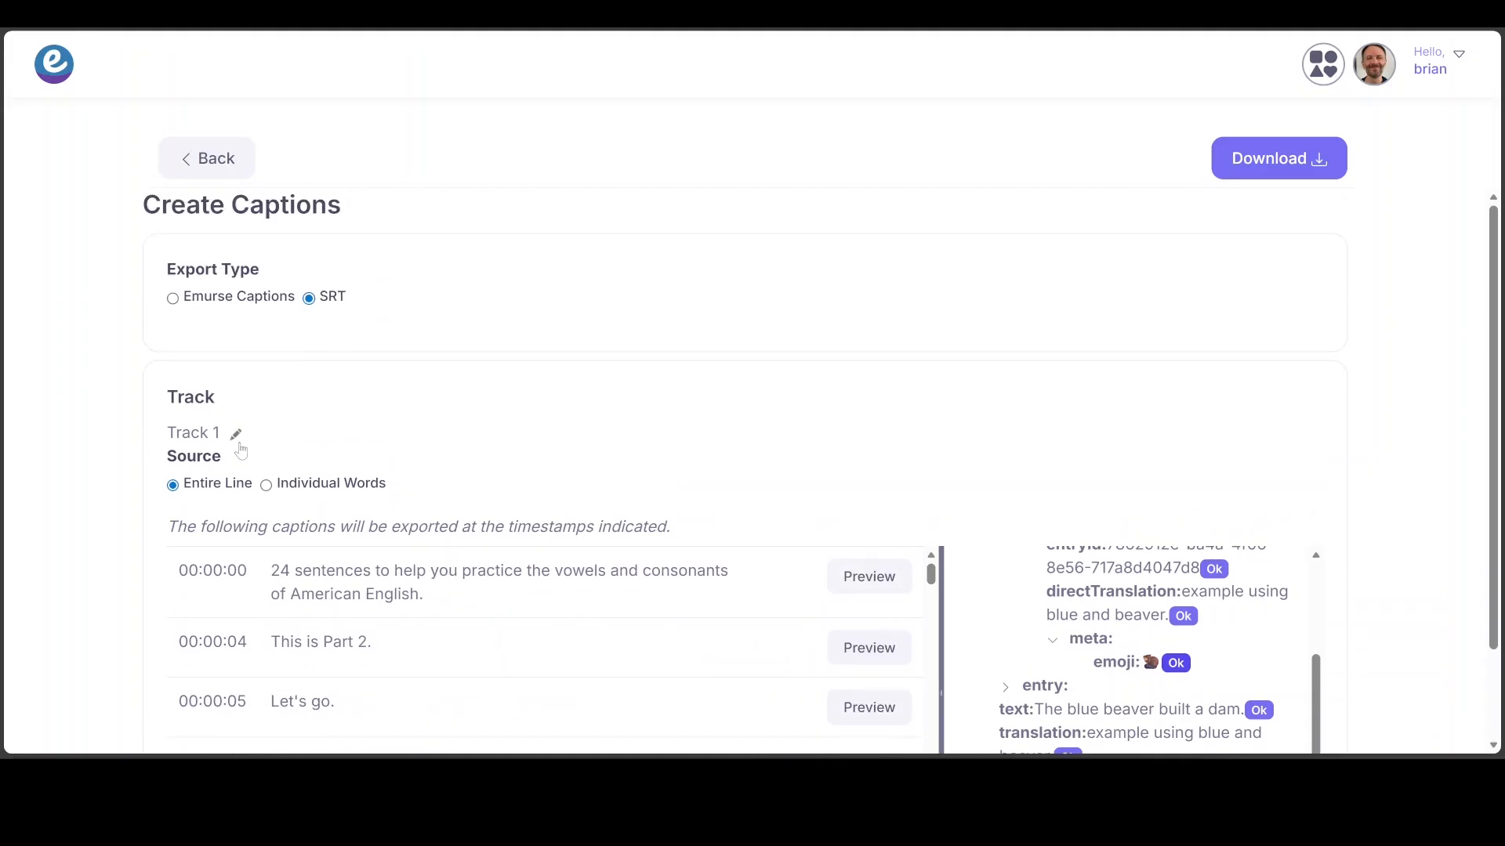
Rename the caption track as "Emoji" and download it as SRT
click(235, 436)
drag(237, 438, 177, 431)
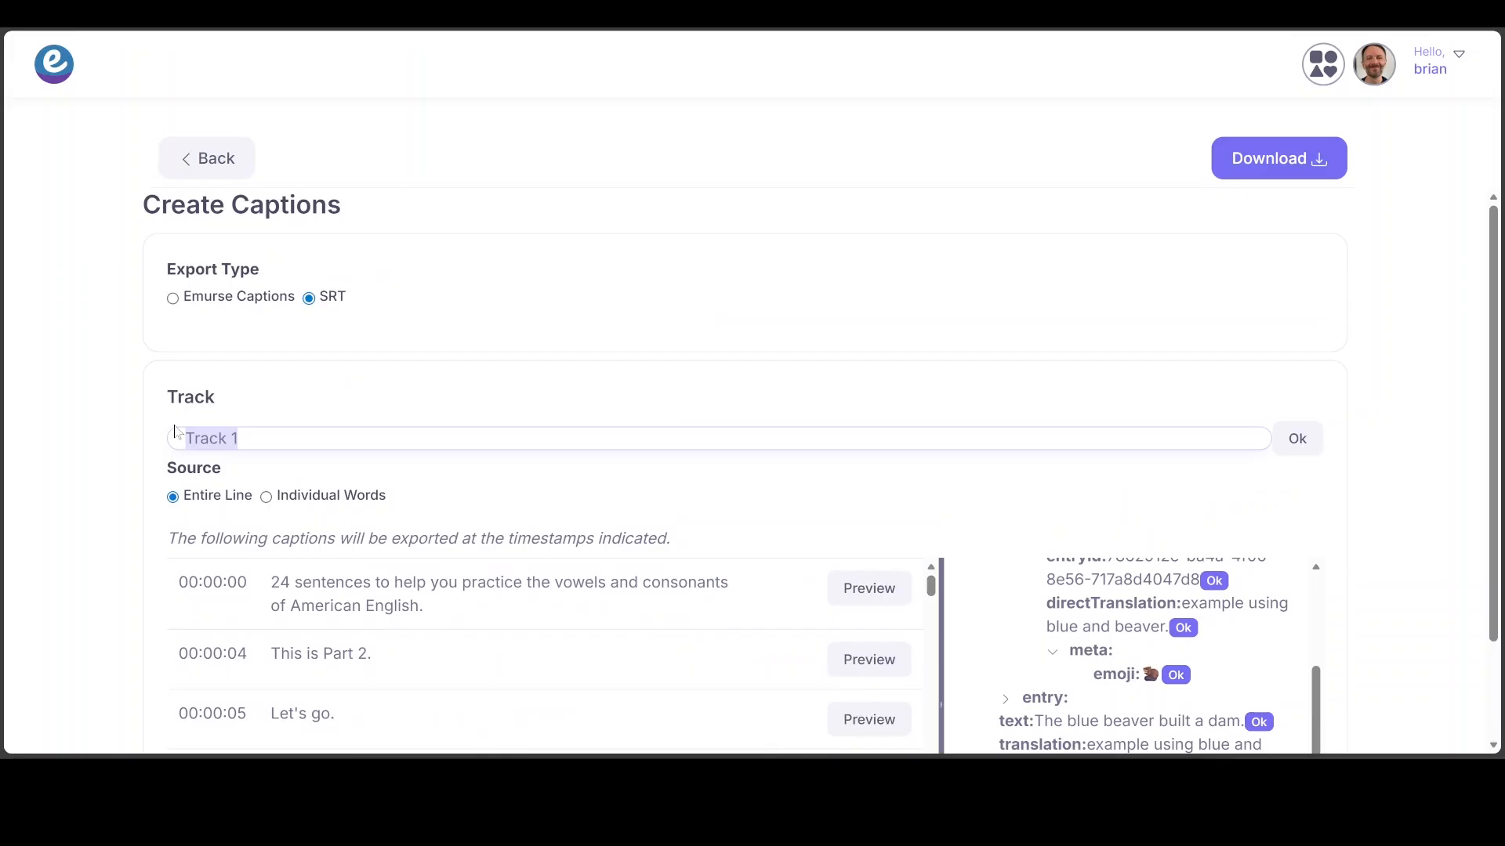
text(Emoji)
click(1307, 438)
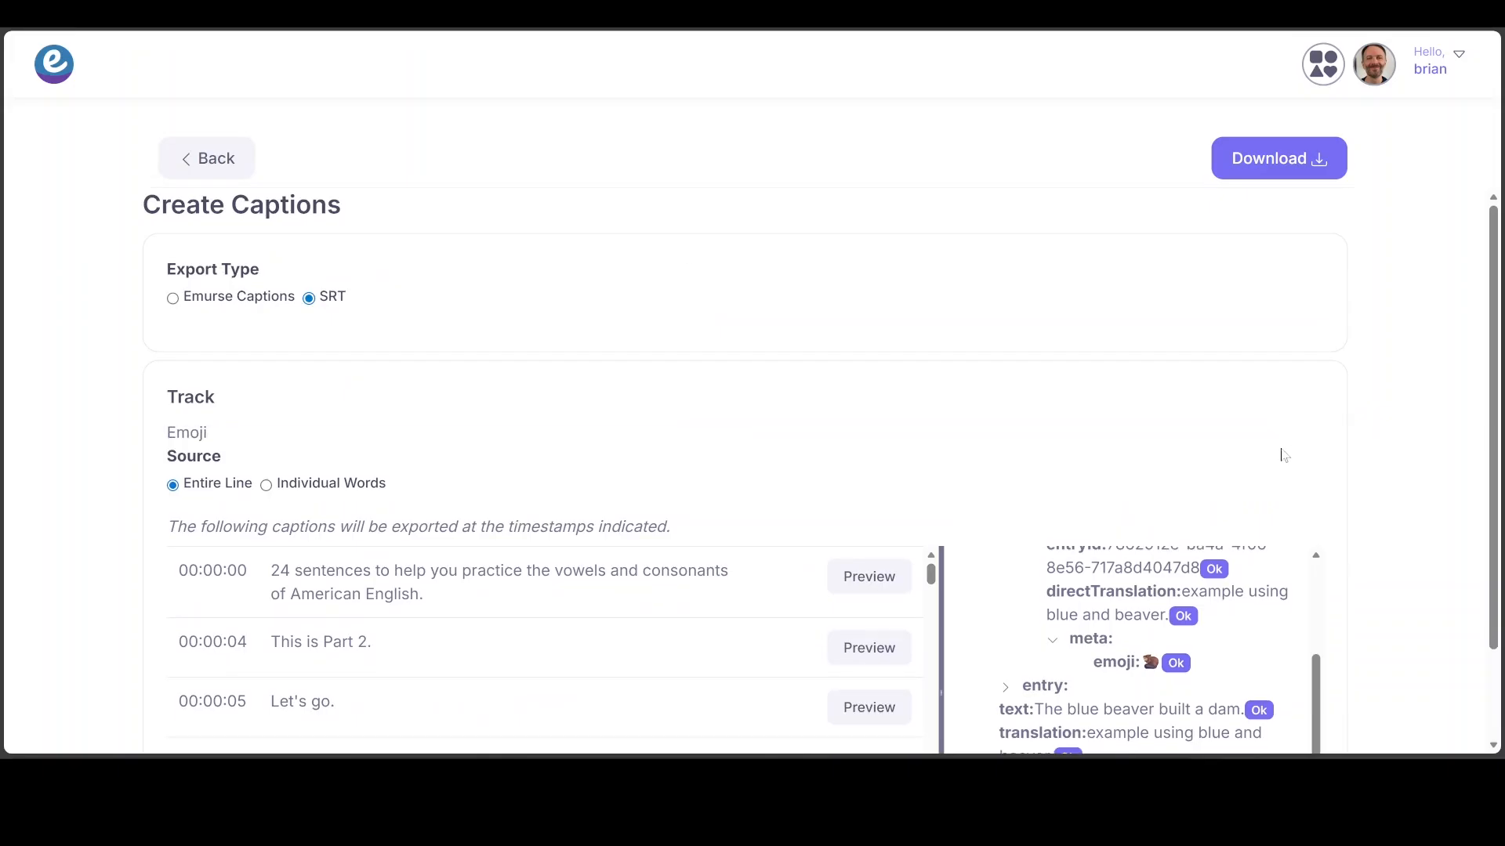
click(1291, 163)
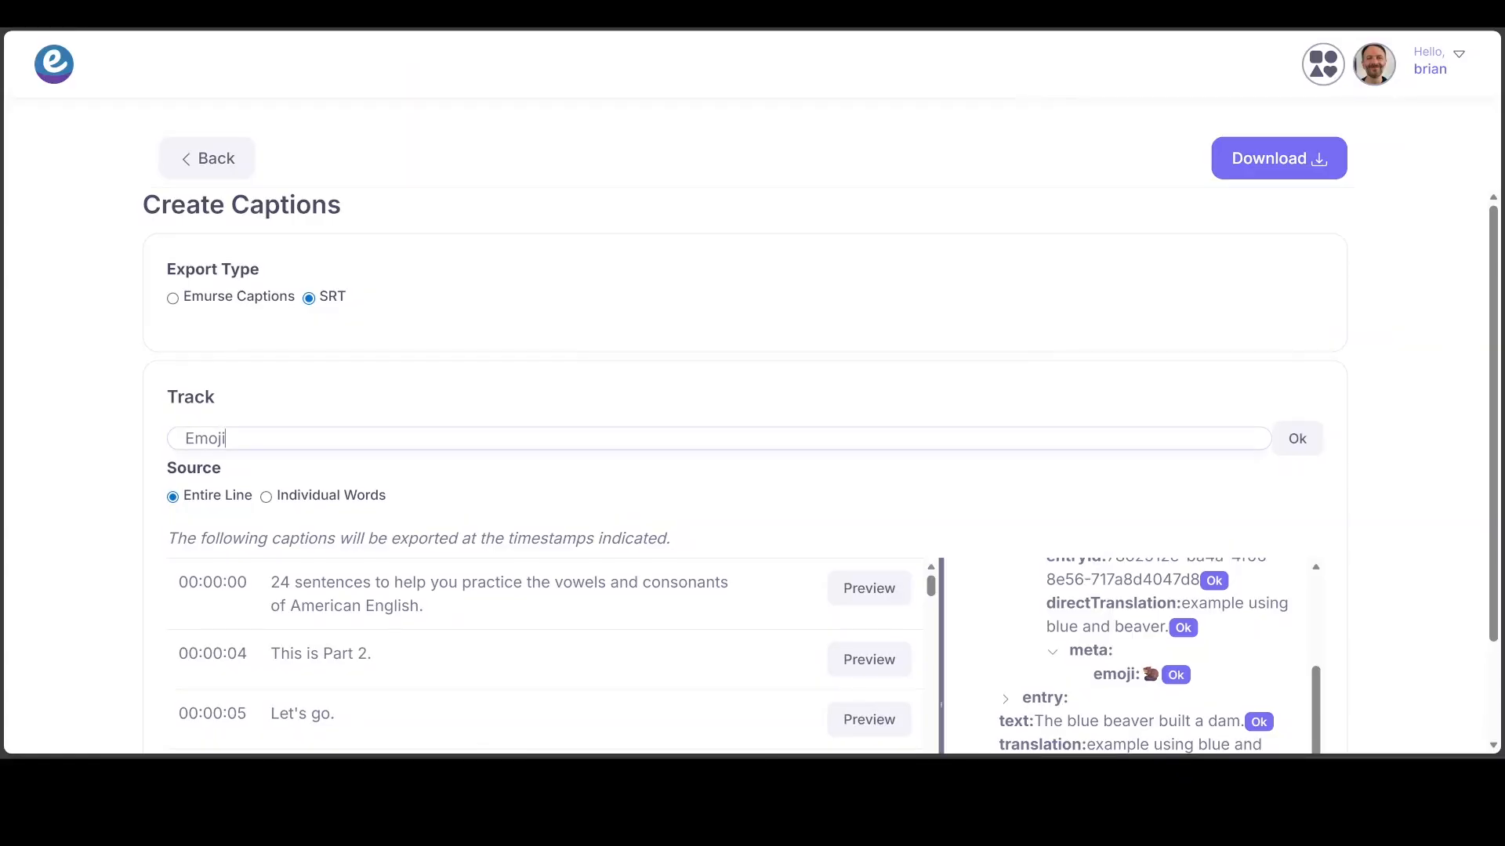
Rename the caption track as "IPA" and set its source to individual words
key(ctrl+a)
text(IPA)
click(1298, 441)
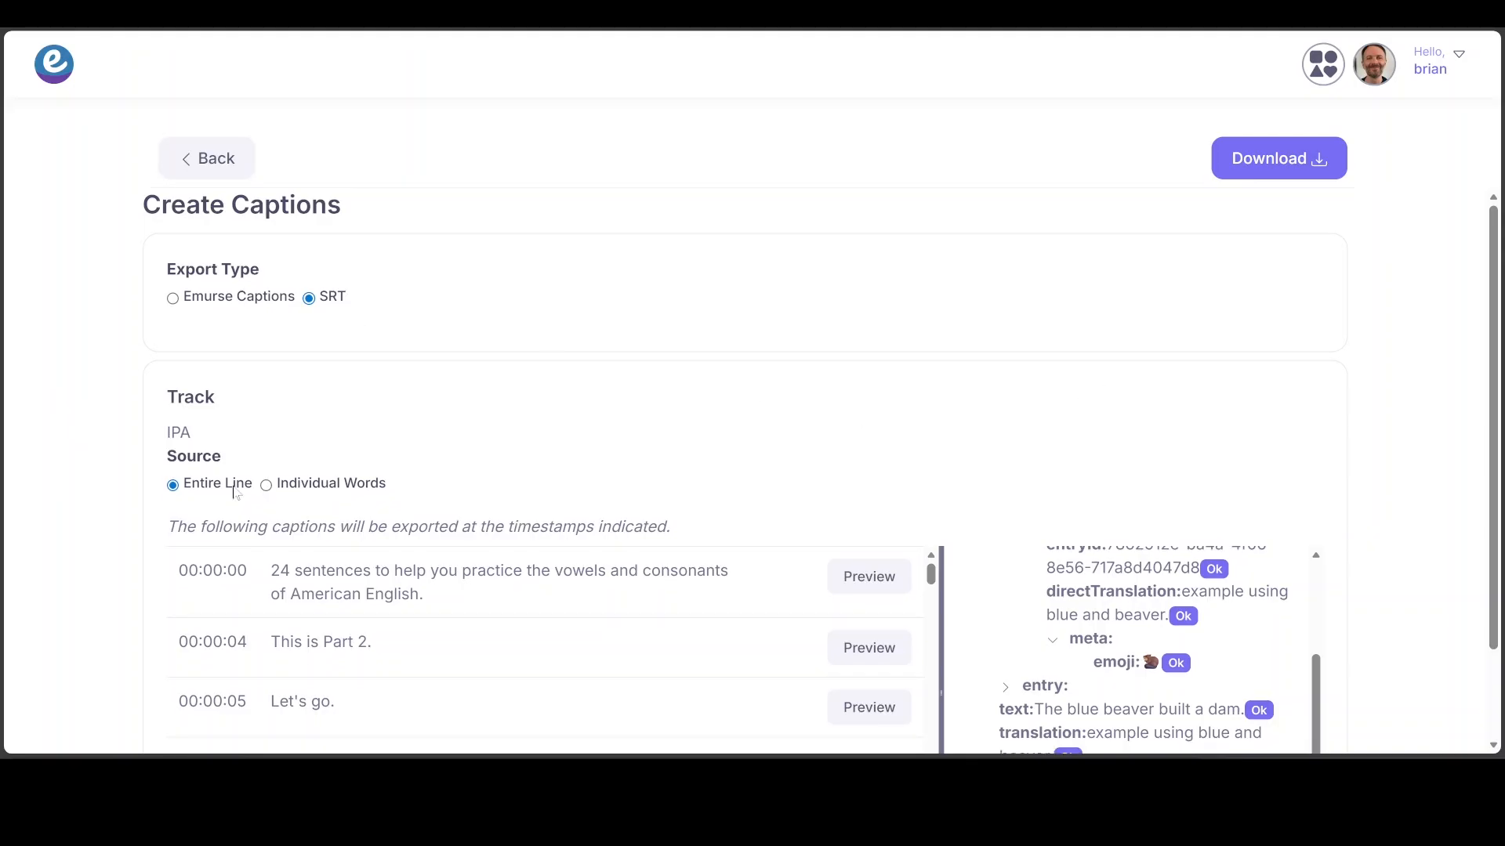
click(266, 485)
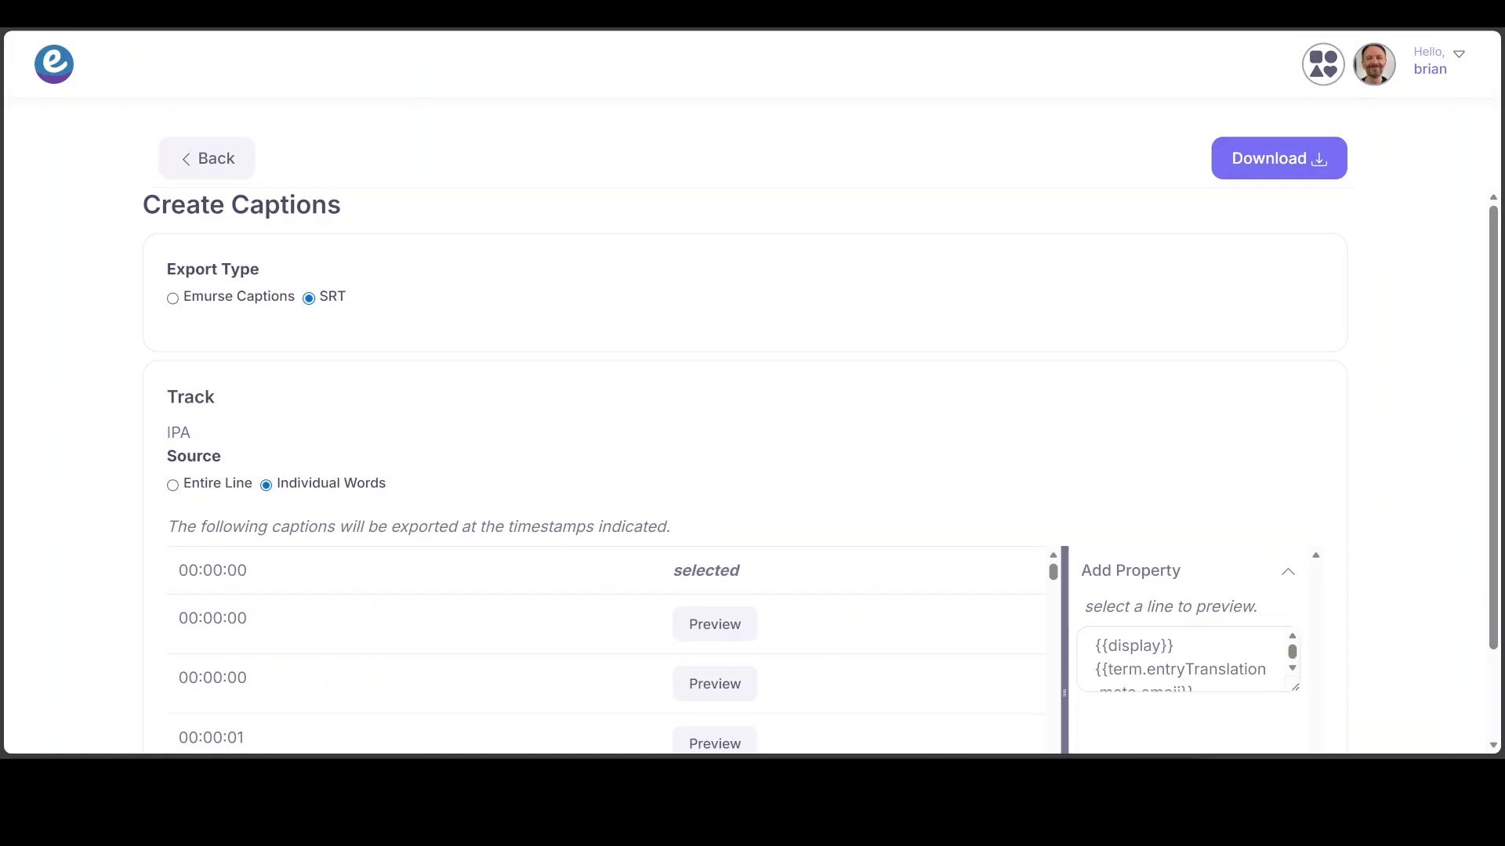
Replace the whole caption template with the word's ipa property and download the IPA track as SRT
scroll(1177, 660, down, 1)
drag(1201, 672, 1068, 602)
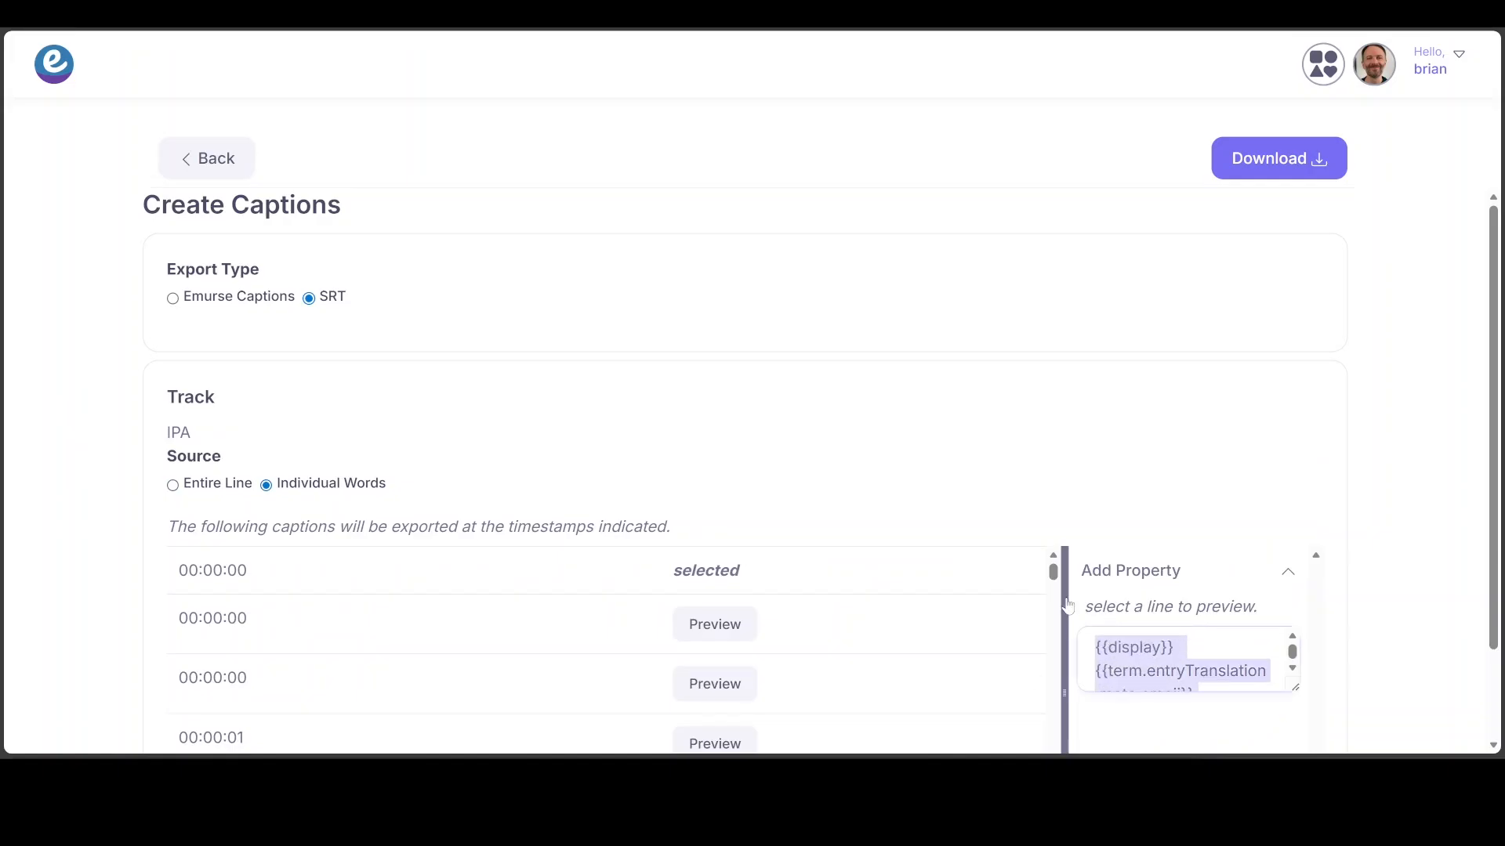
key(BackSpace)
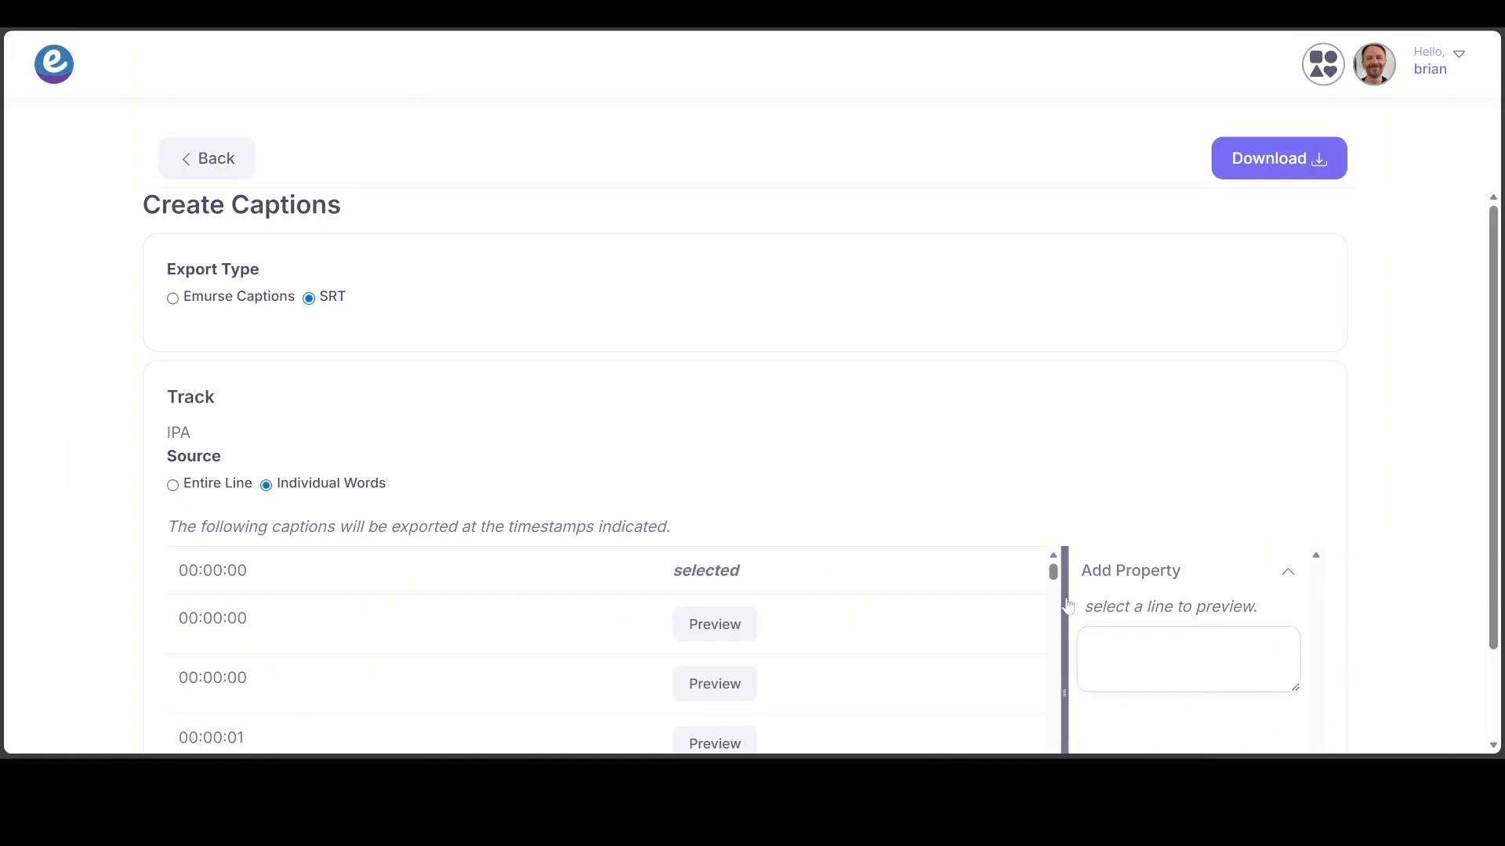
click(713, 623)
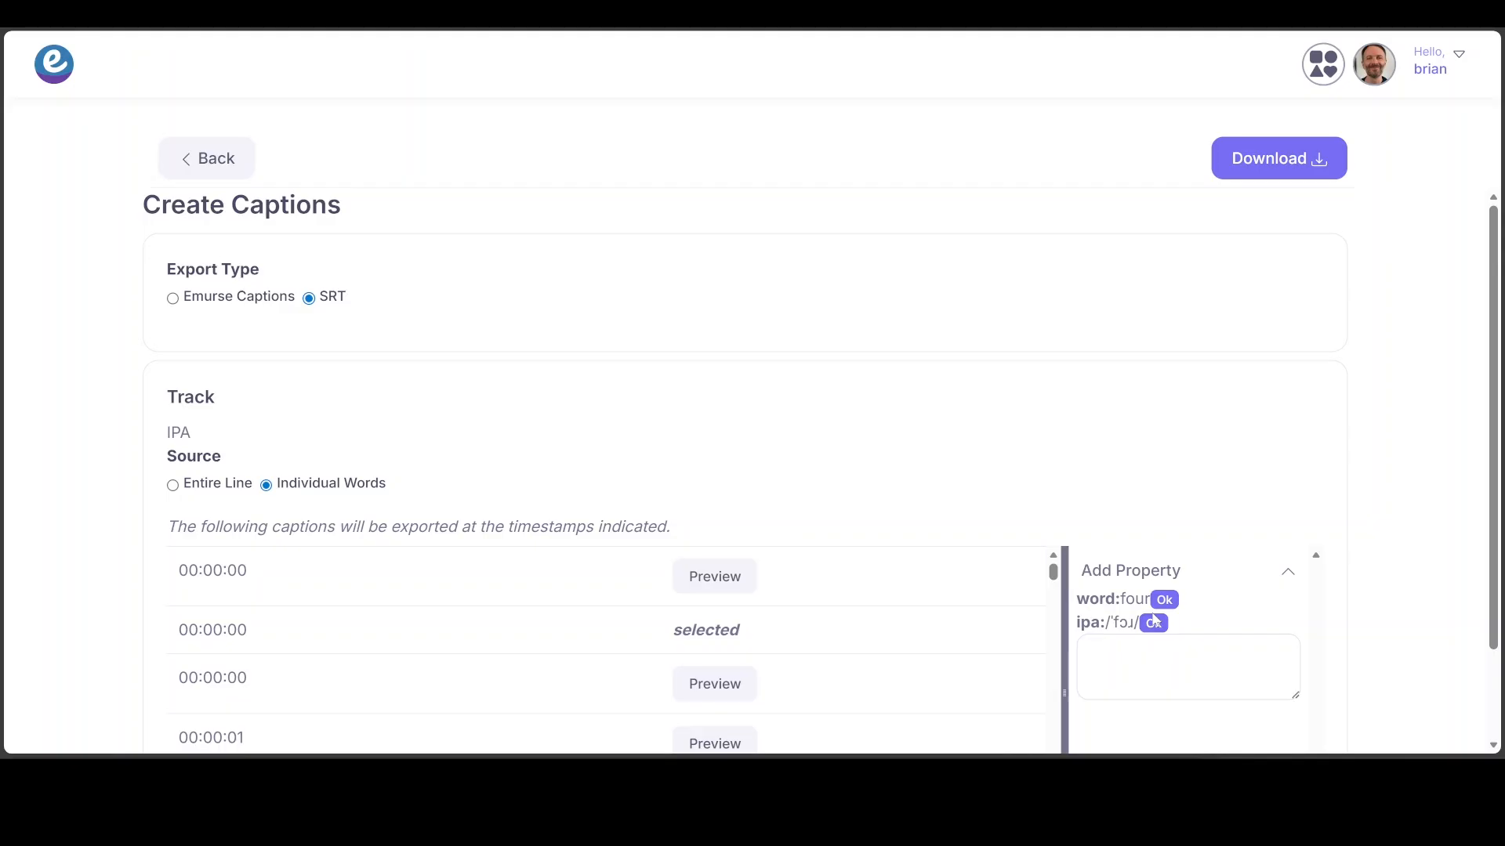
click(1153, 625)
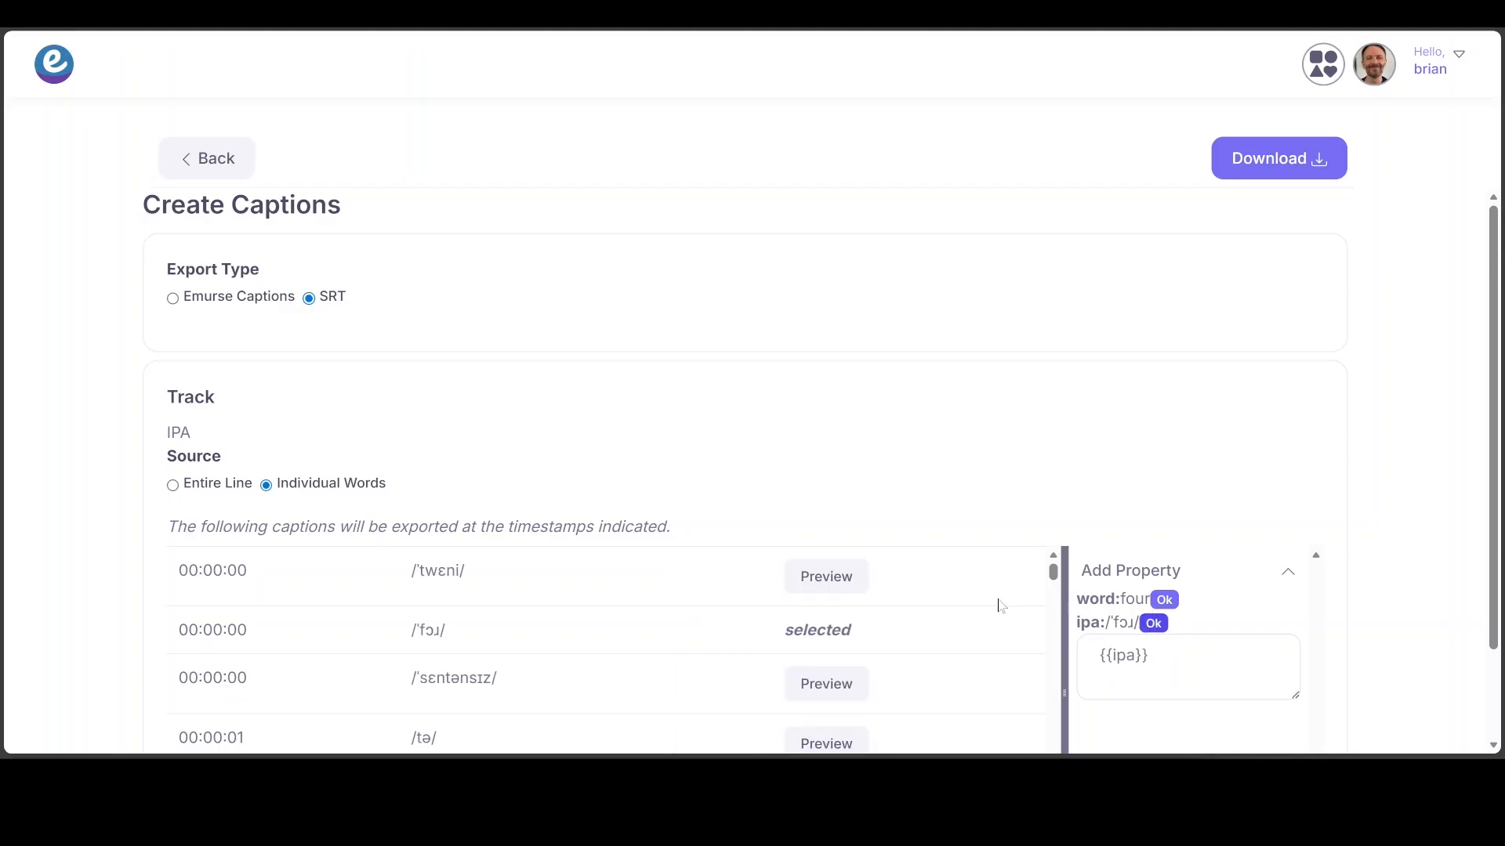
scroll(505, 686, down, 3)
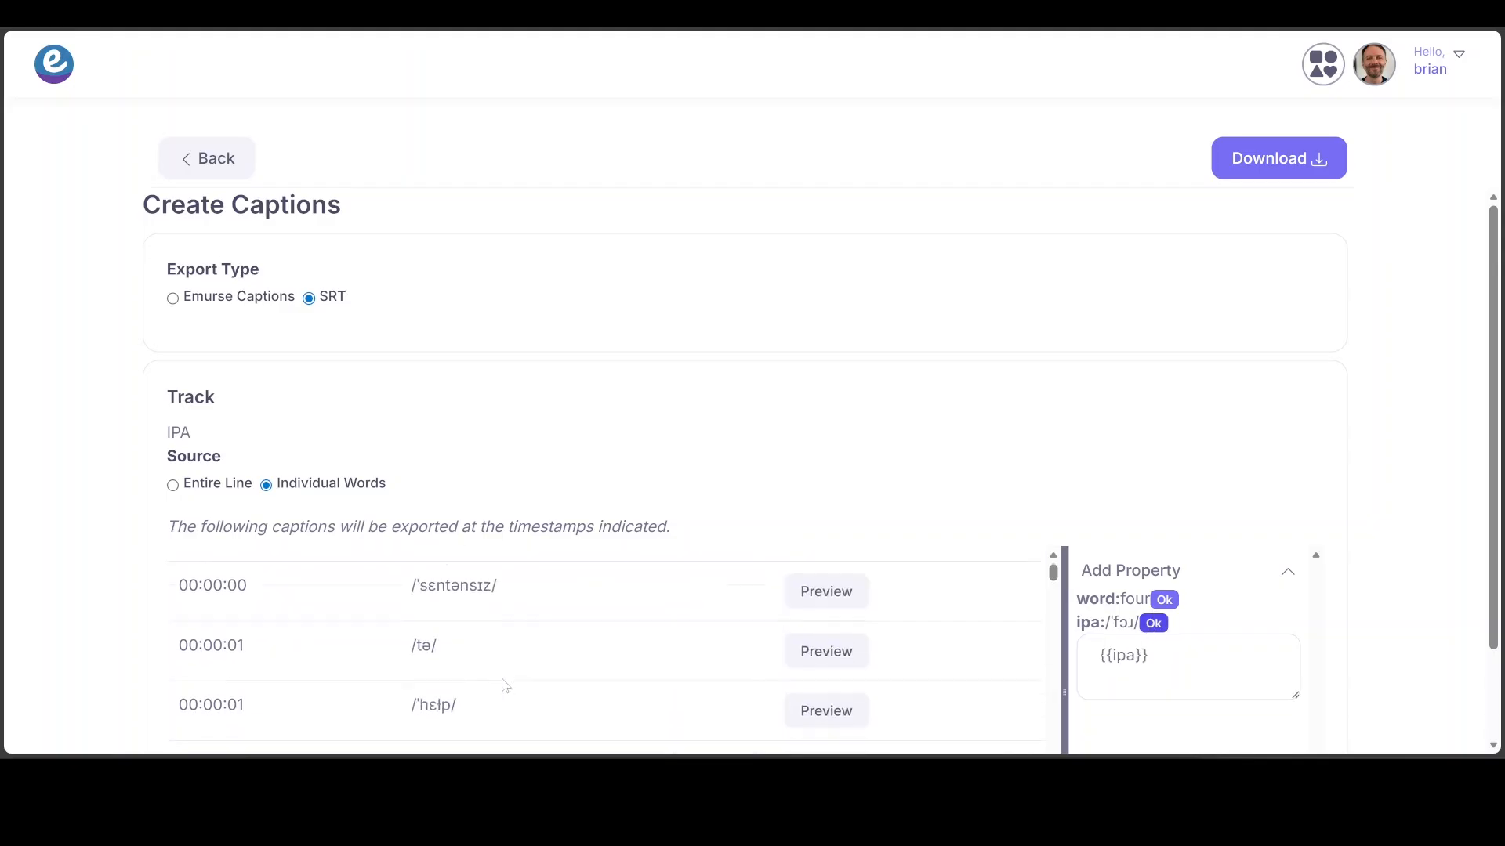
scroll(506, 685, up, 3)
click(1273, 160)
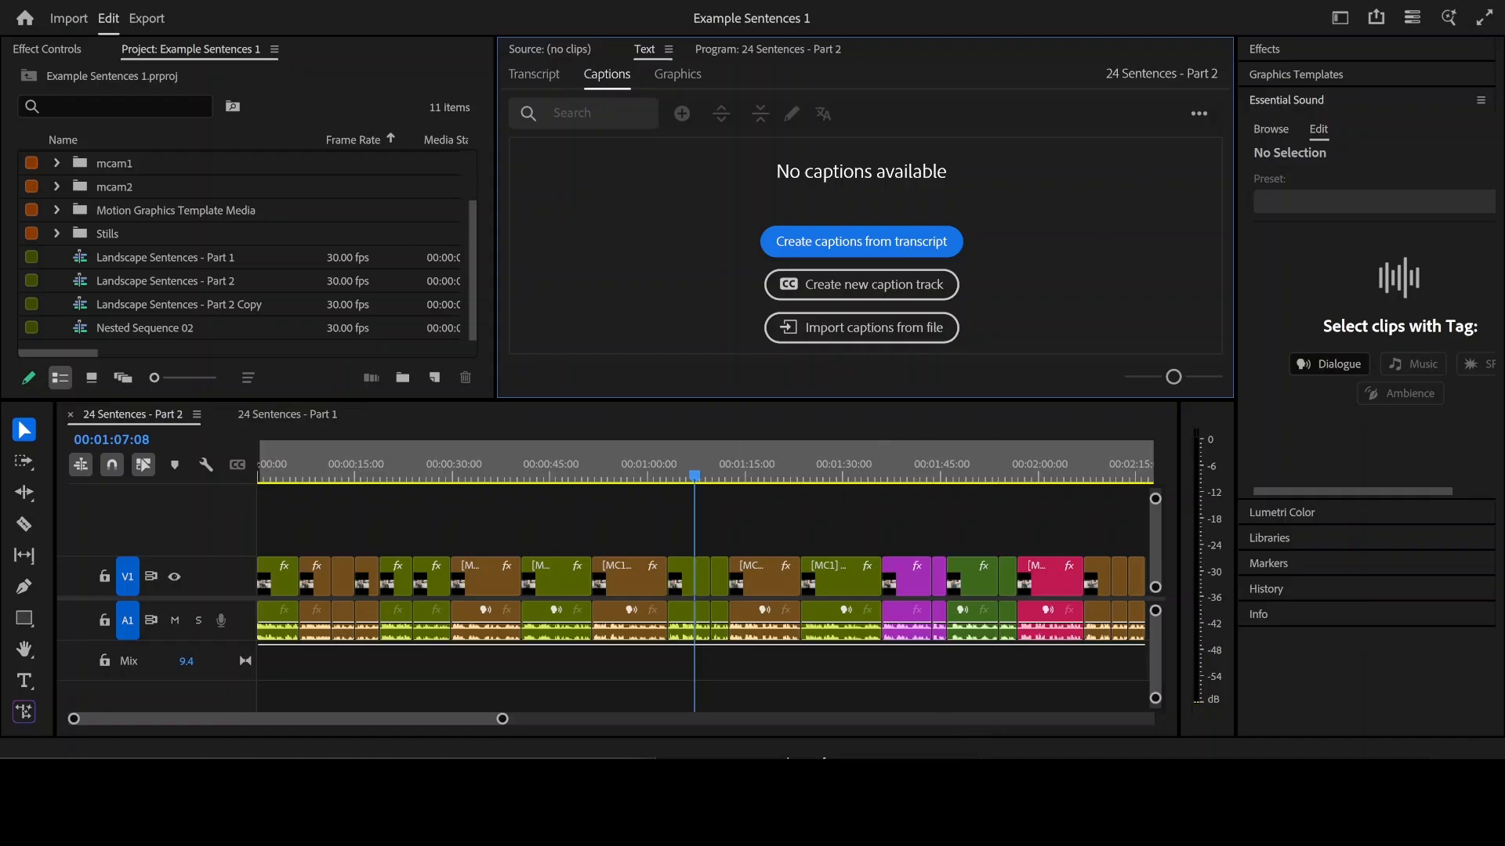
Import 24 Sentences - Part 2-IPA.srt and 24 Sentences - Part 2-Emoji.srt from Downloads into the Example Sentences 1 project in Premiere Pro
key(alt+Tab)
shift+click(1128, 396)
drag(1126, 403, 199, 288)
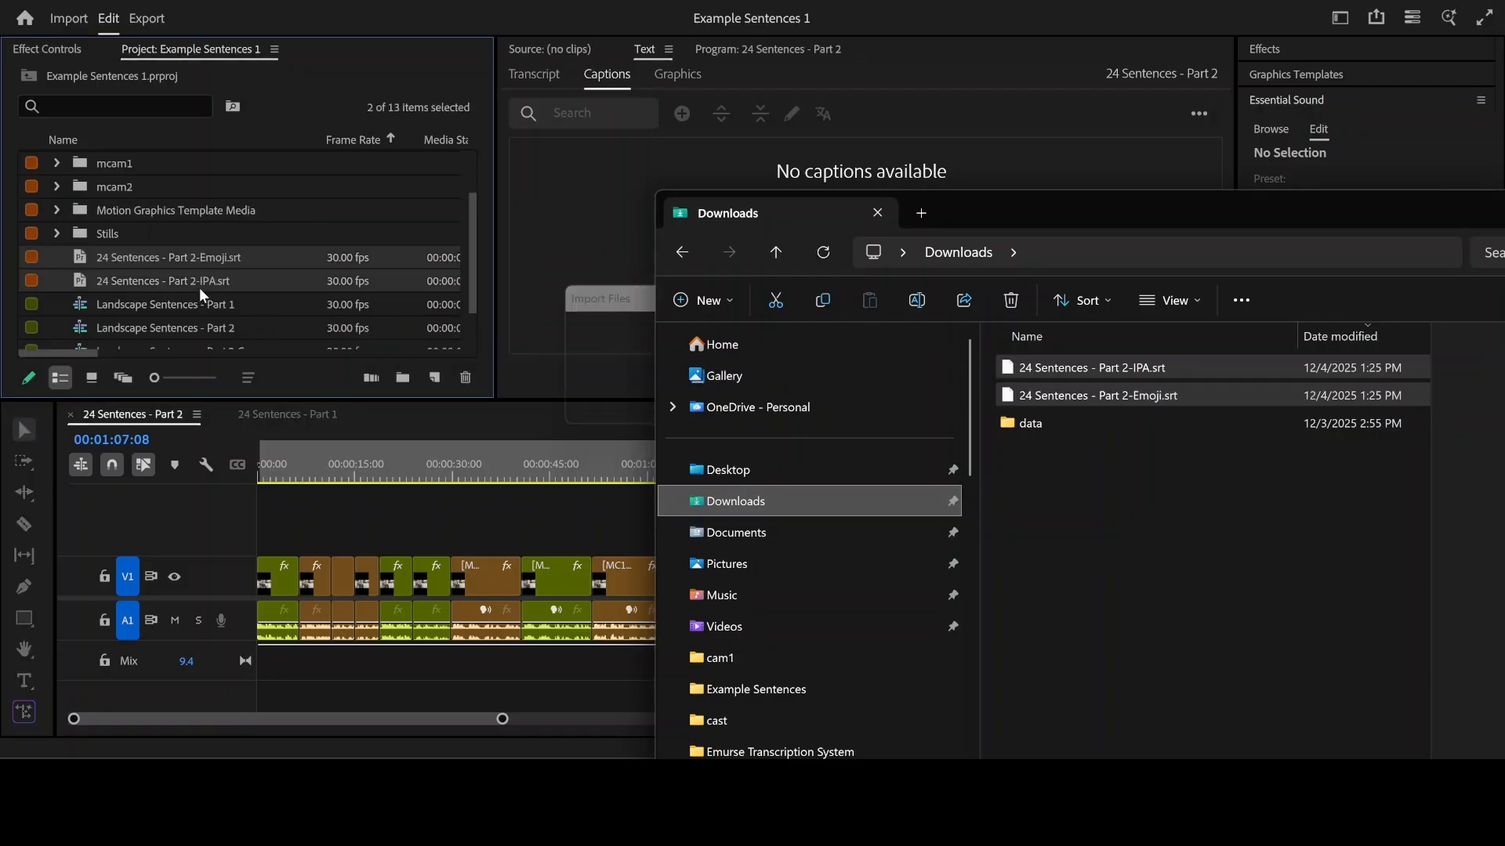
click(618, 230)
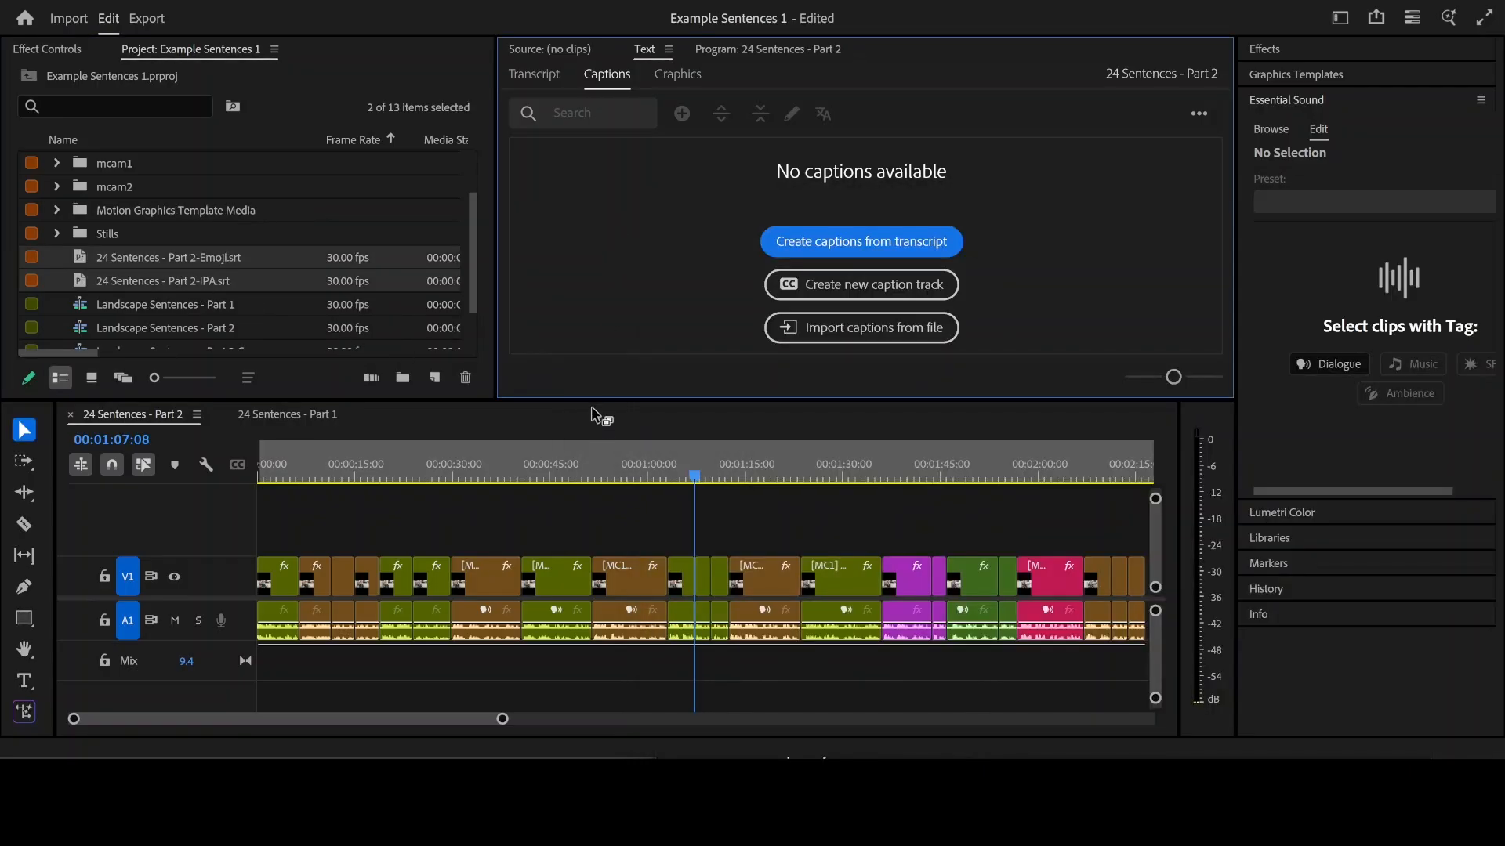
Add 24 Sentences - Part 2-Emoji.srt to the Part 2 sequence as a subtitle track with Caption Style, starting at source timecode
click(241, 261)
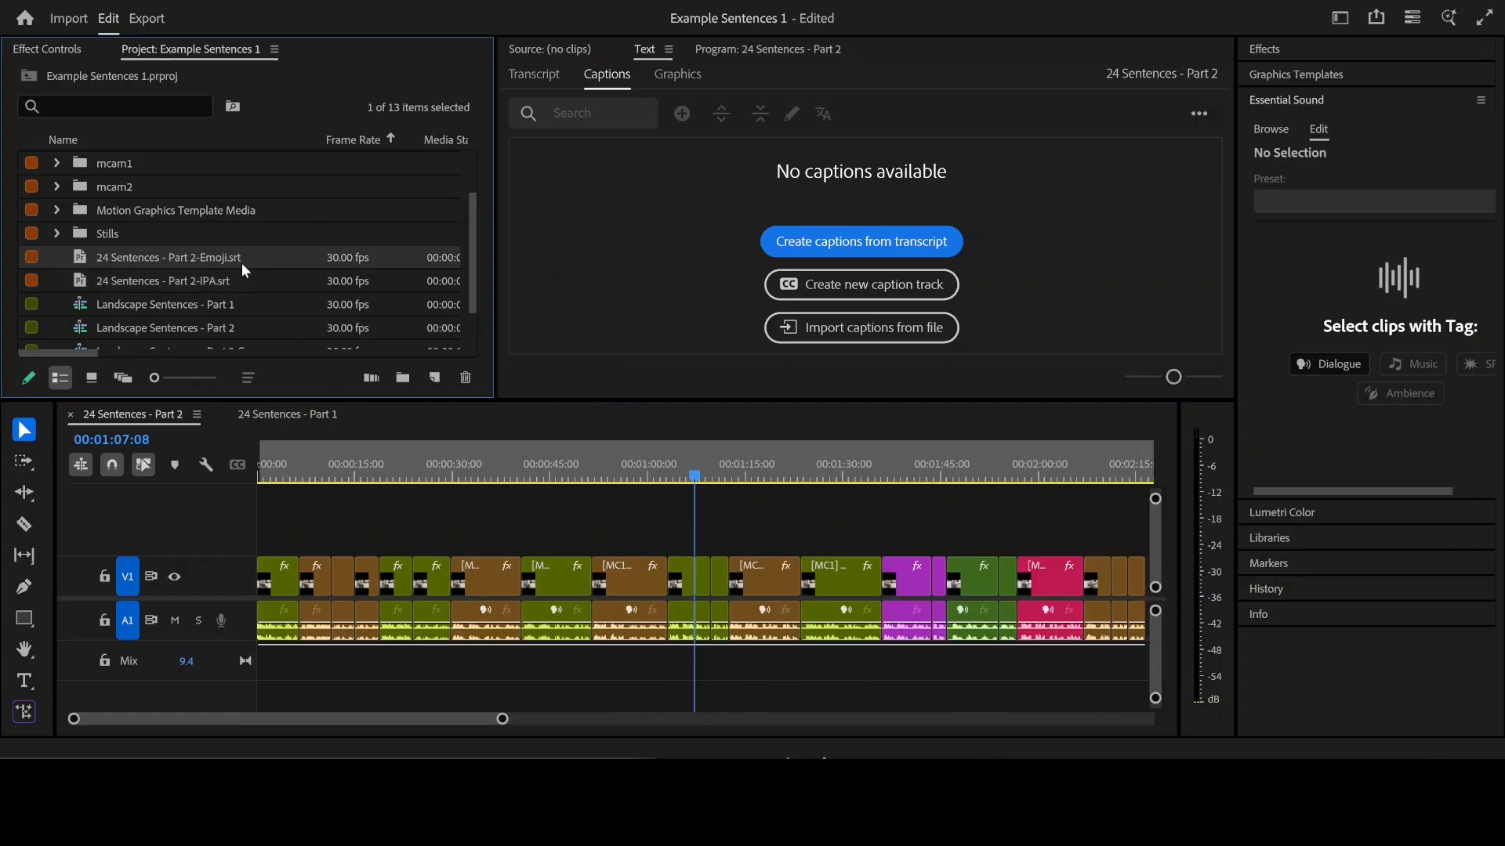
drag(257, 489, 615, 595)
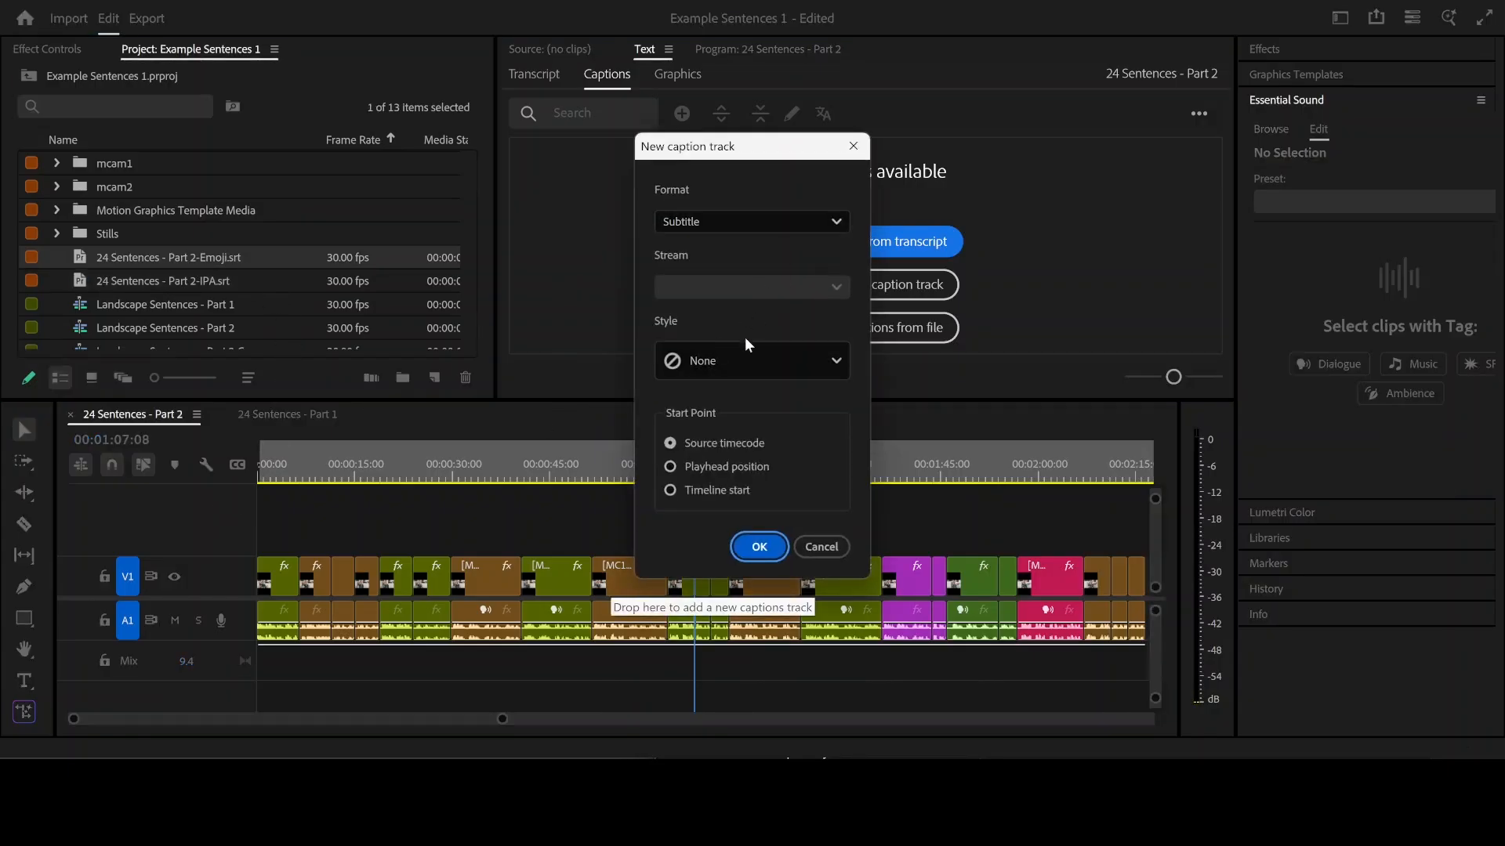
click(737, 355)
click(704, 454)
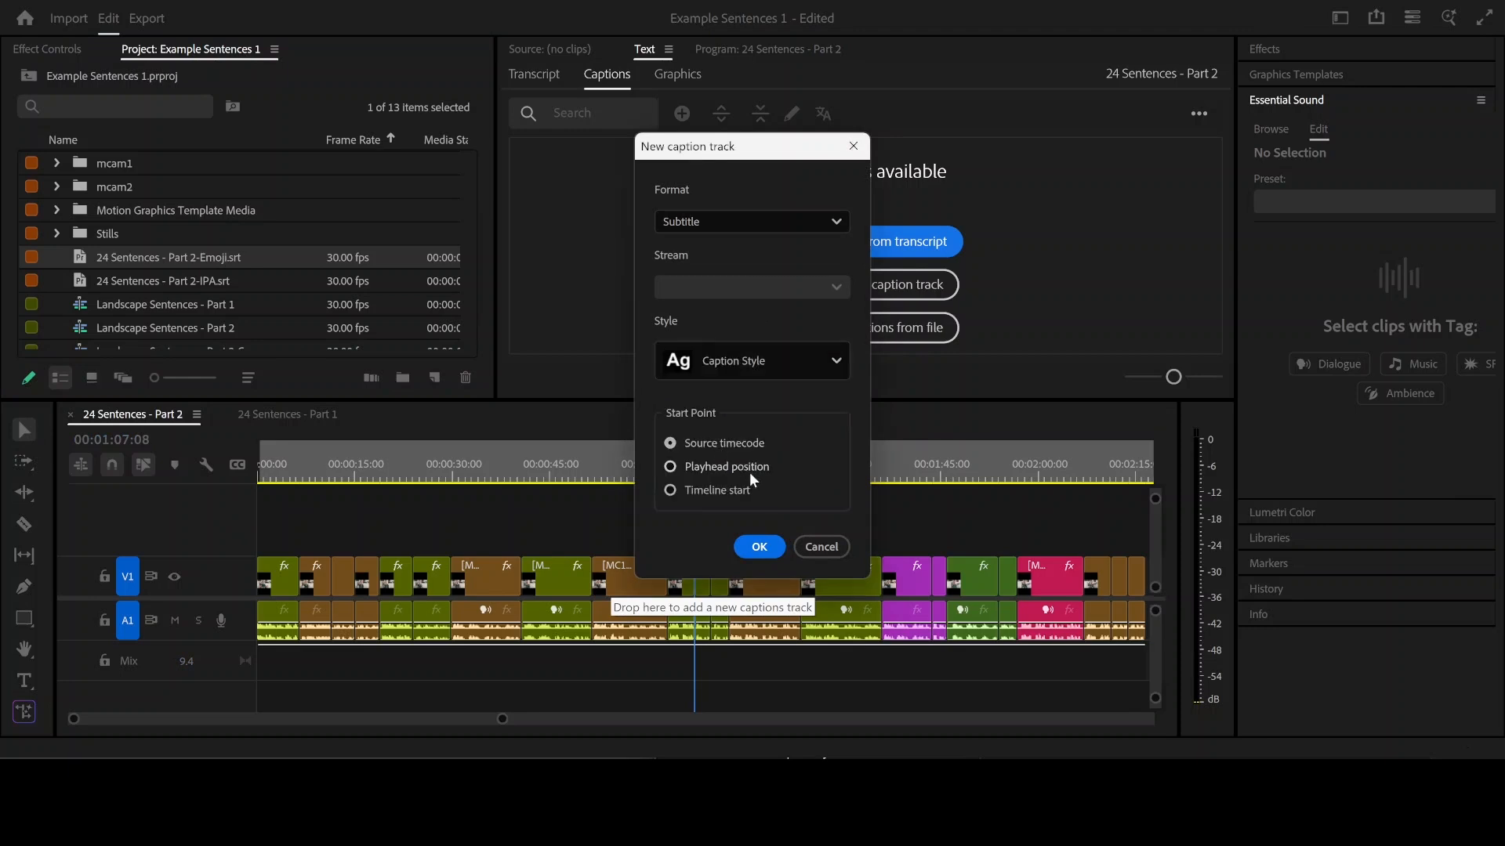
click(766, 545)
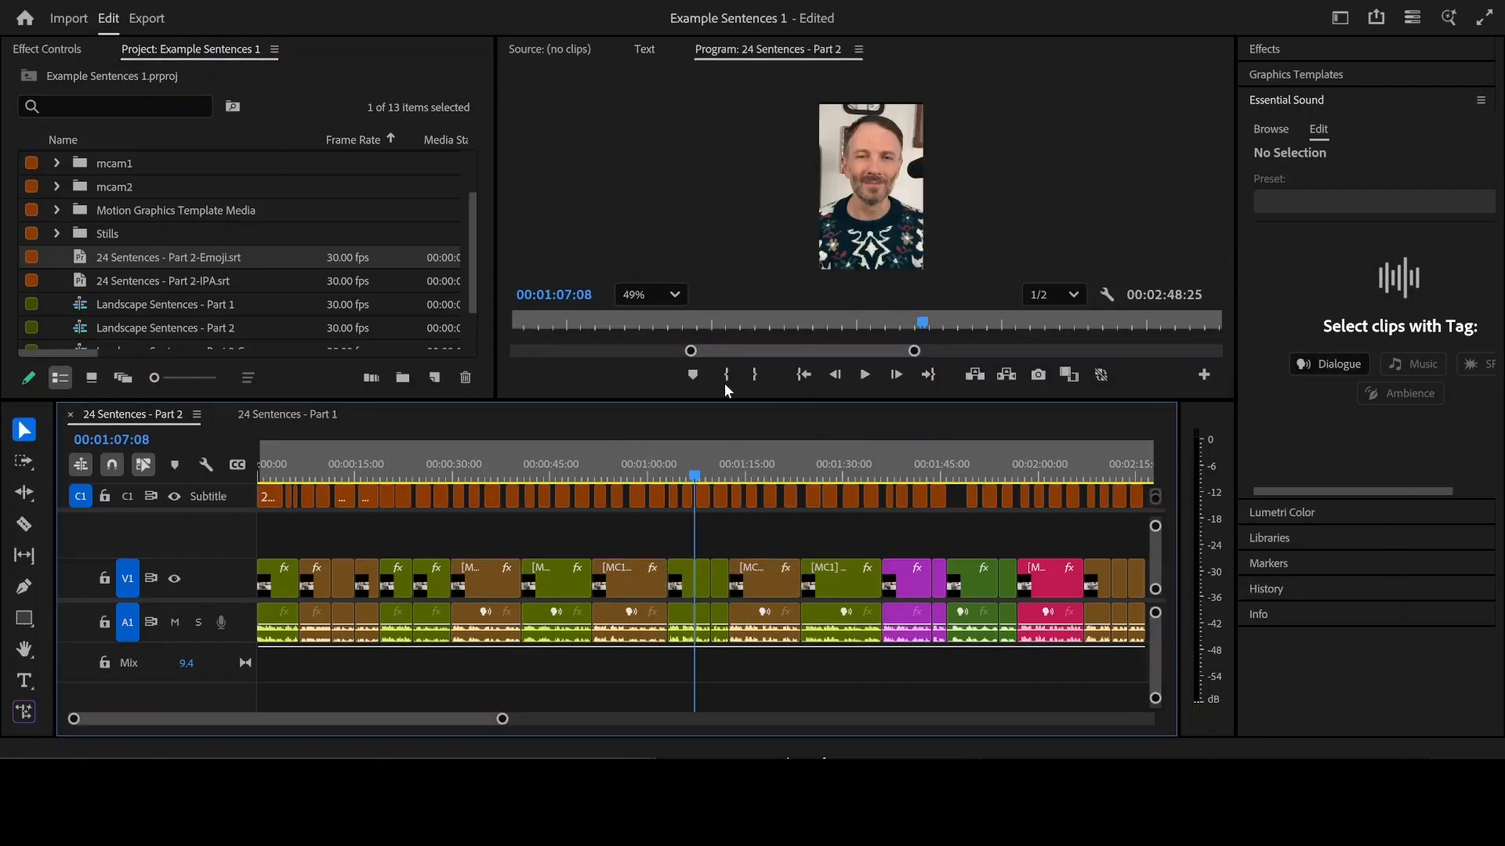
Enlarge the program preview to 116% and scrub to 00:01:09:07 to check the emoji captions
scroll(829, 151, down, 3)
scroll(870, 235, up, 6)
scroll(818, 252, up, 1)
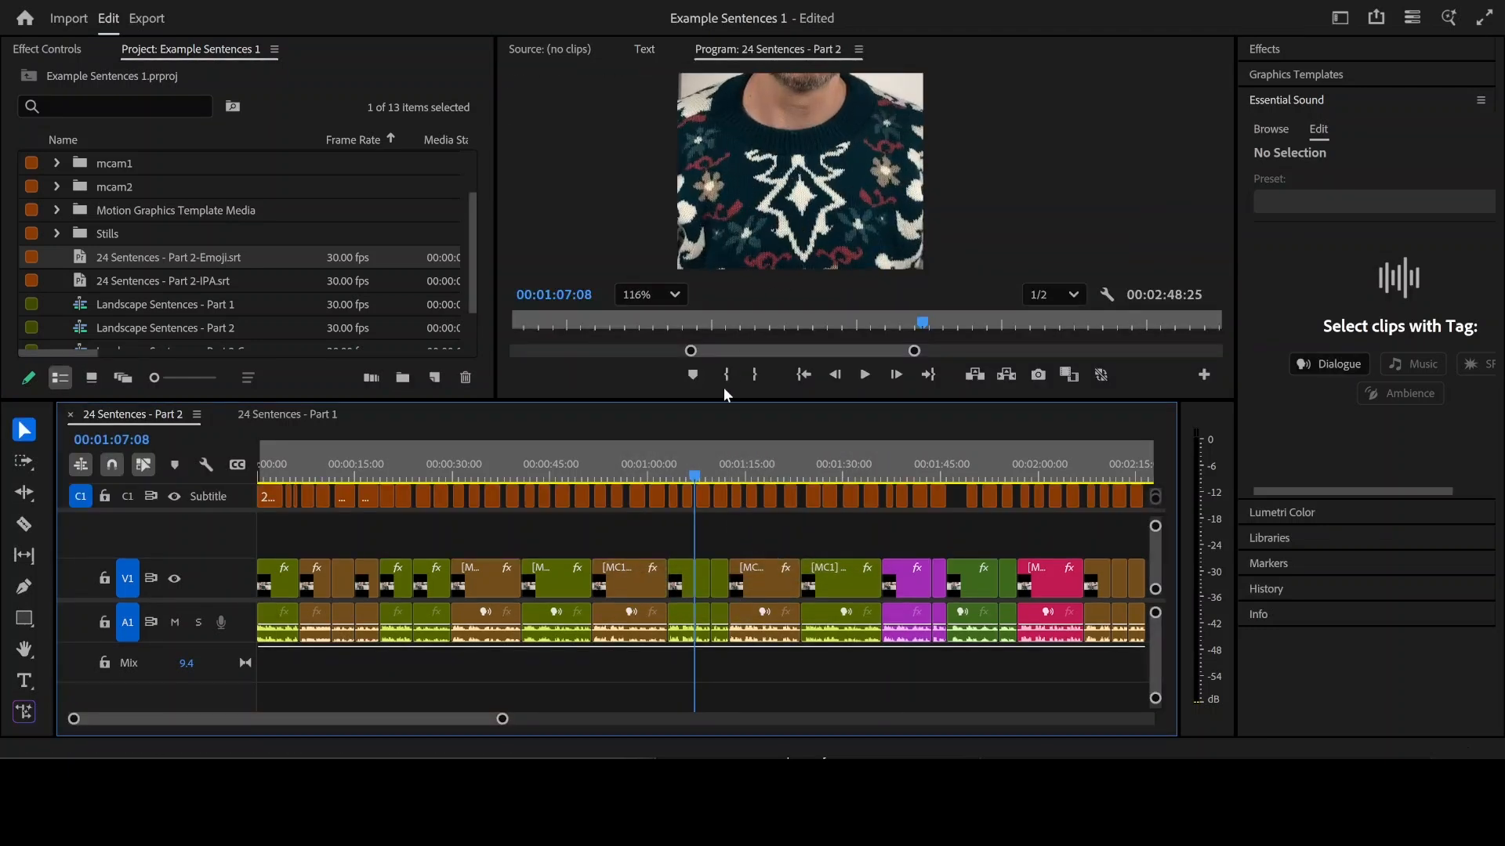
drag(692, 473, 708, 470)
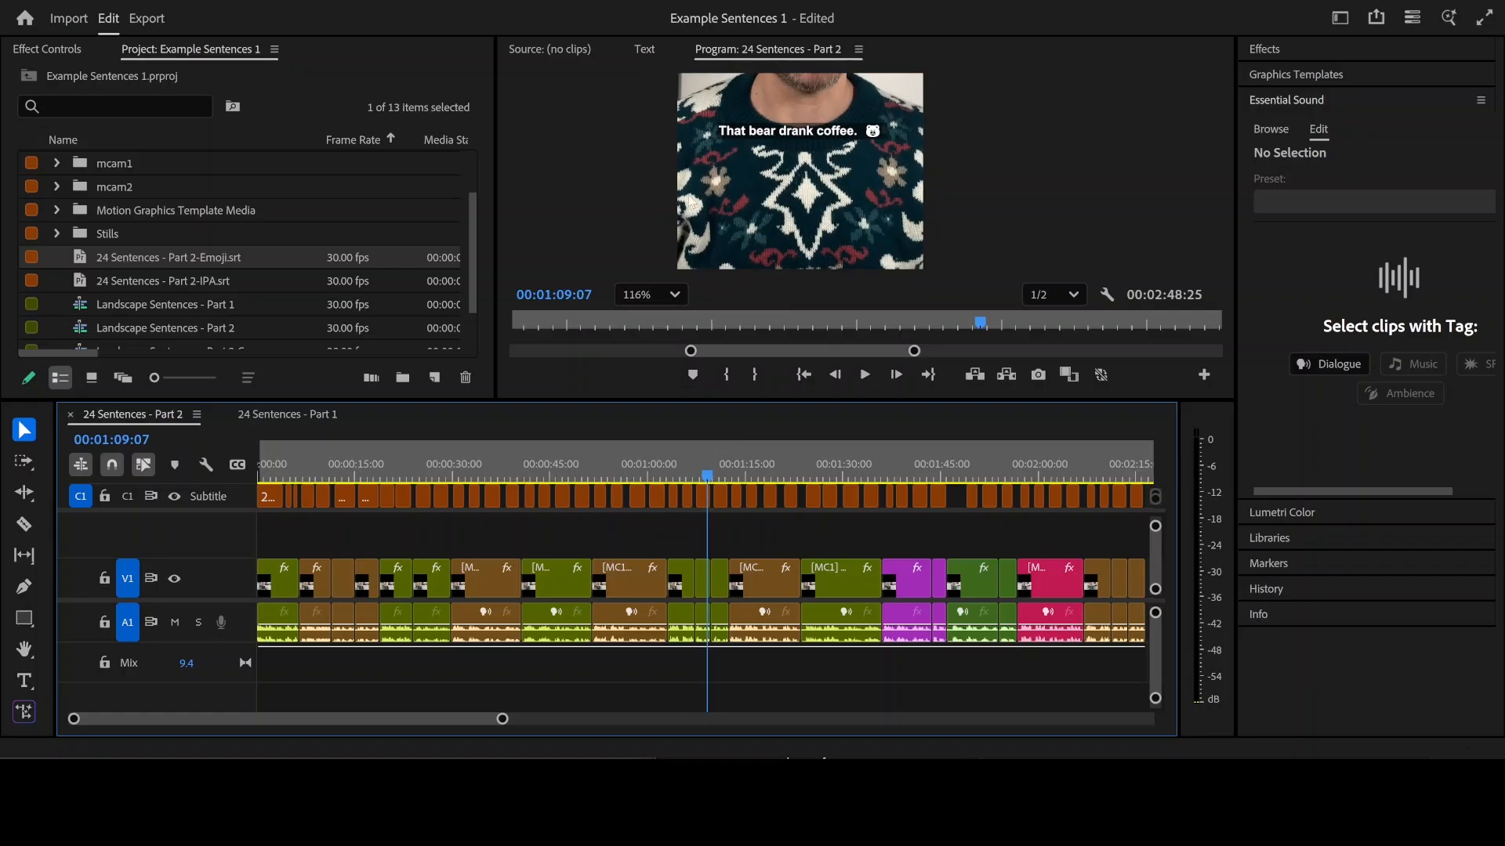
Add 24 Sentences - Part 2-IPA.srt to the Part 2 sequence as a subtitle track with IPA Style, starting at source timecode
click(191, 288)
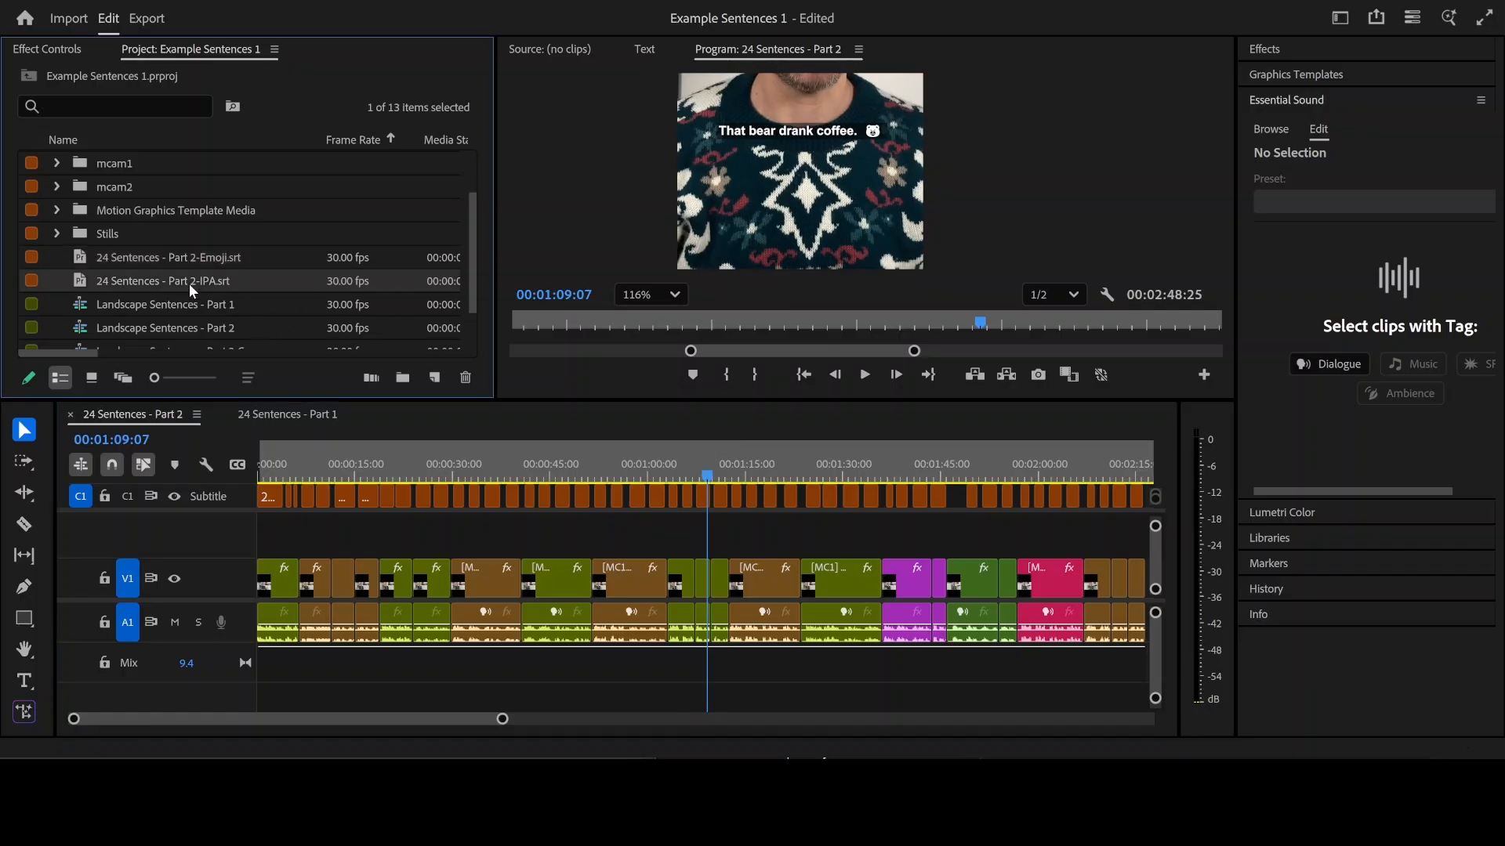
drag(198, 456, 308, 550)
click(699, 362)
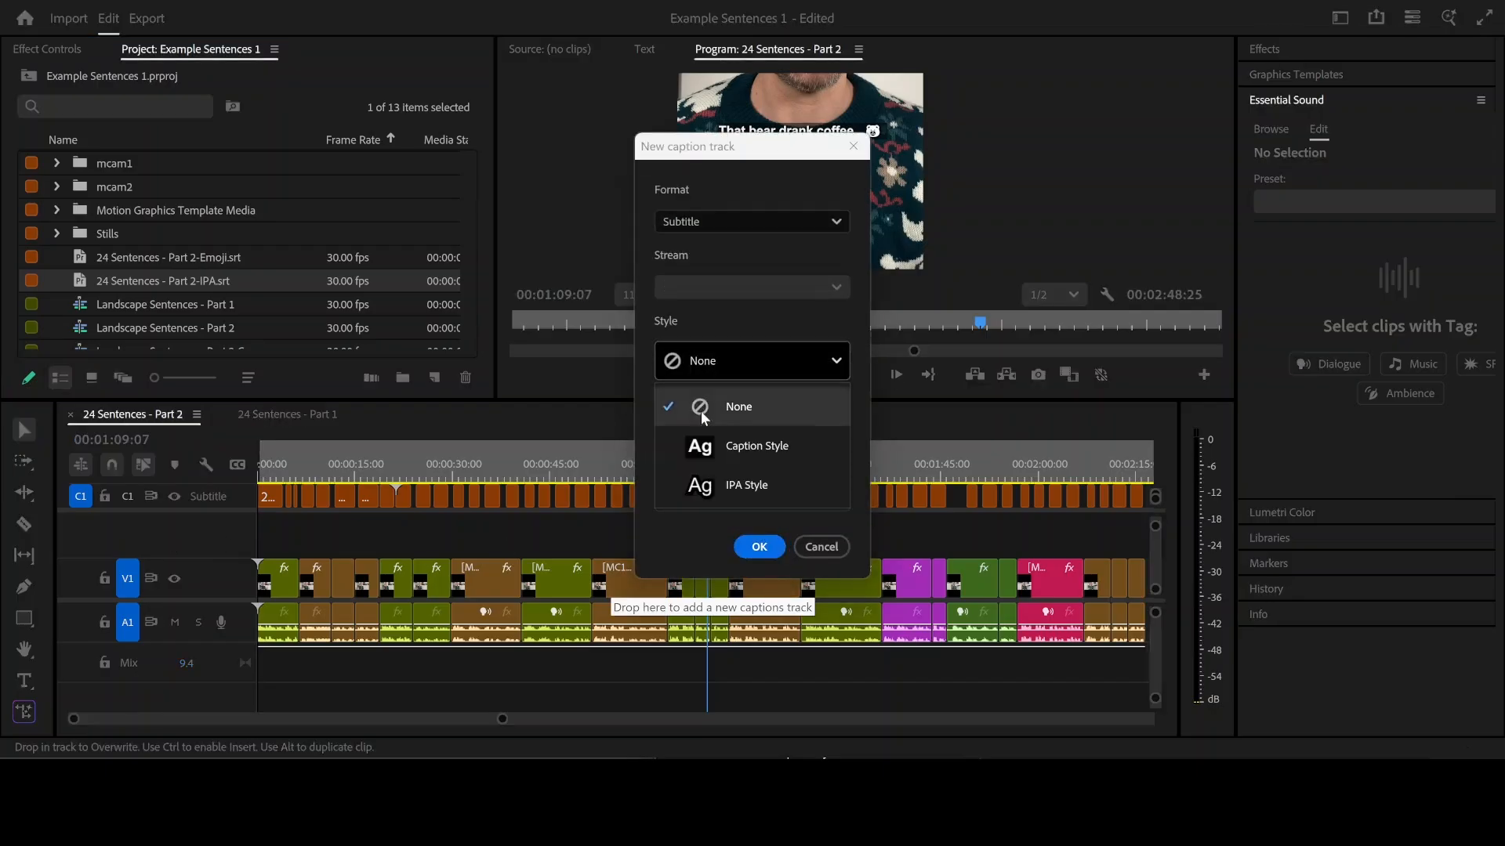
click(715, 488)
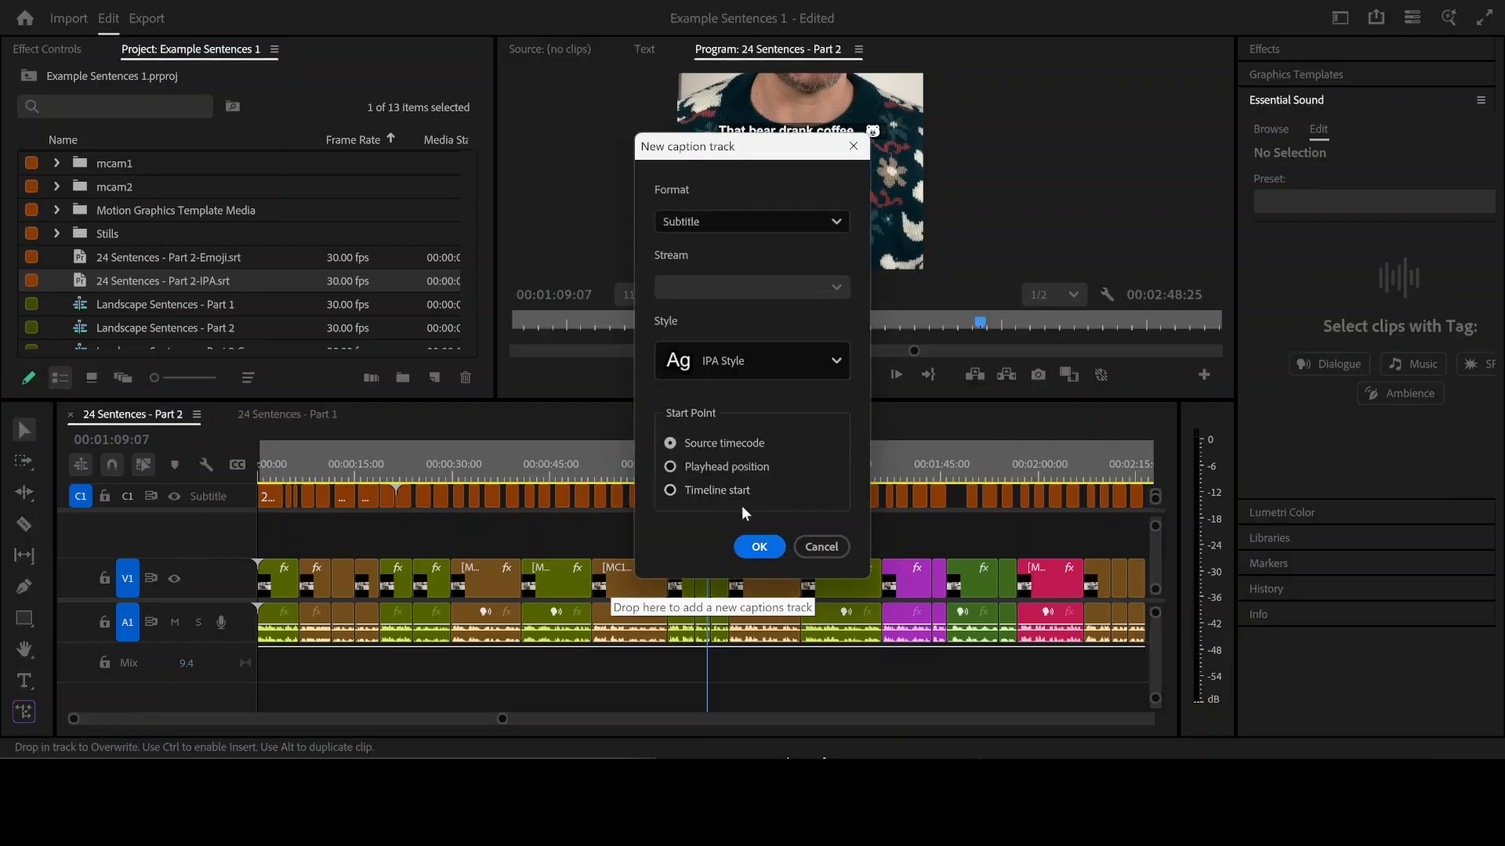
click(758, 547)
Preview the captions in the Part 2 sequence, and scrub through the 24 Sentences - Part 1 sequence to examine its animated sentence and IPA captions
click(717, 473)
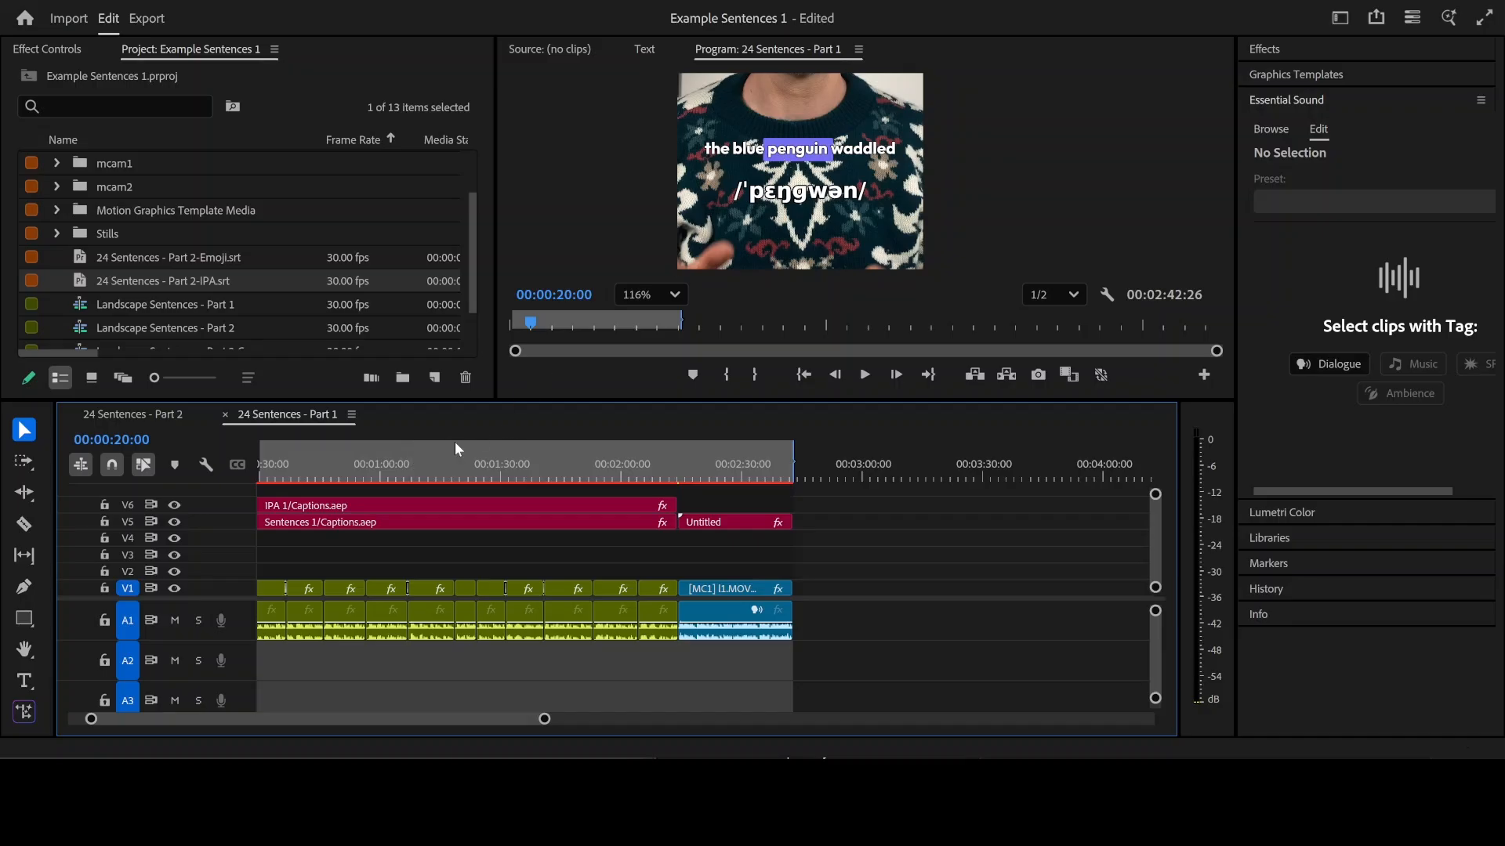
drag(388, 463, 500, 459)
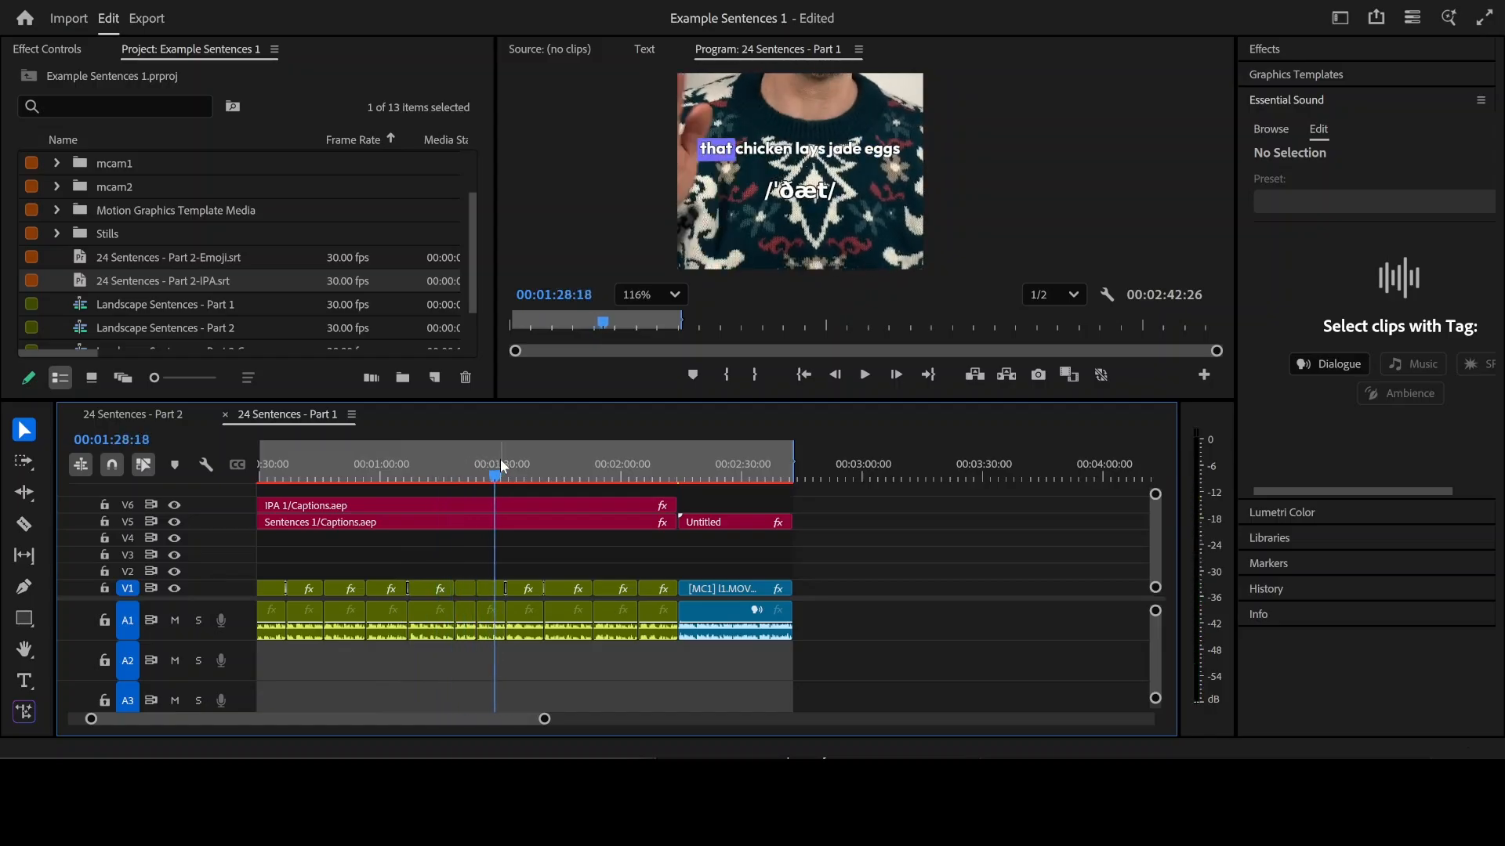